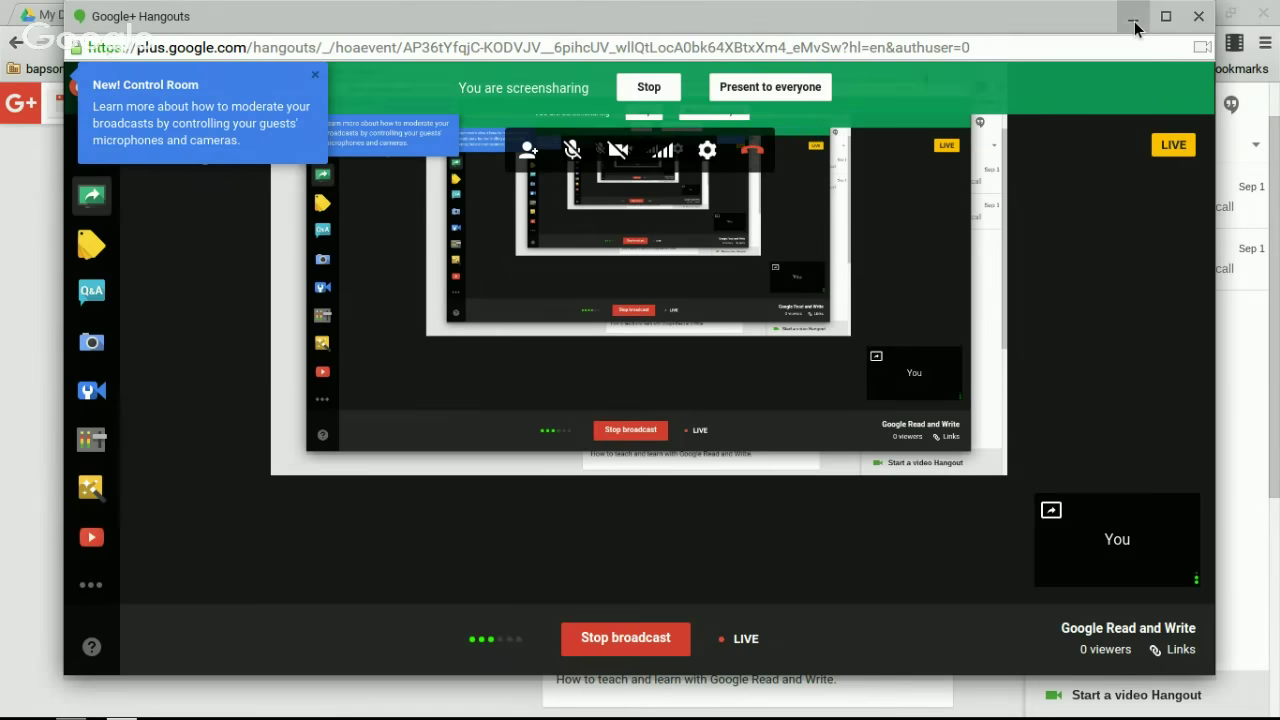
Step: Minimize the Hangouts window and show the Read&Write toolbar on the Broken Arrow Senior High School Wikipedia article
{"action": "left_click", "coordinate": [1120, 17]}
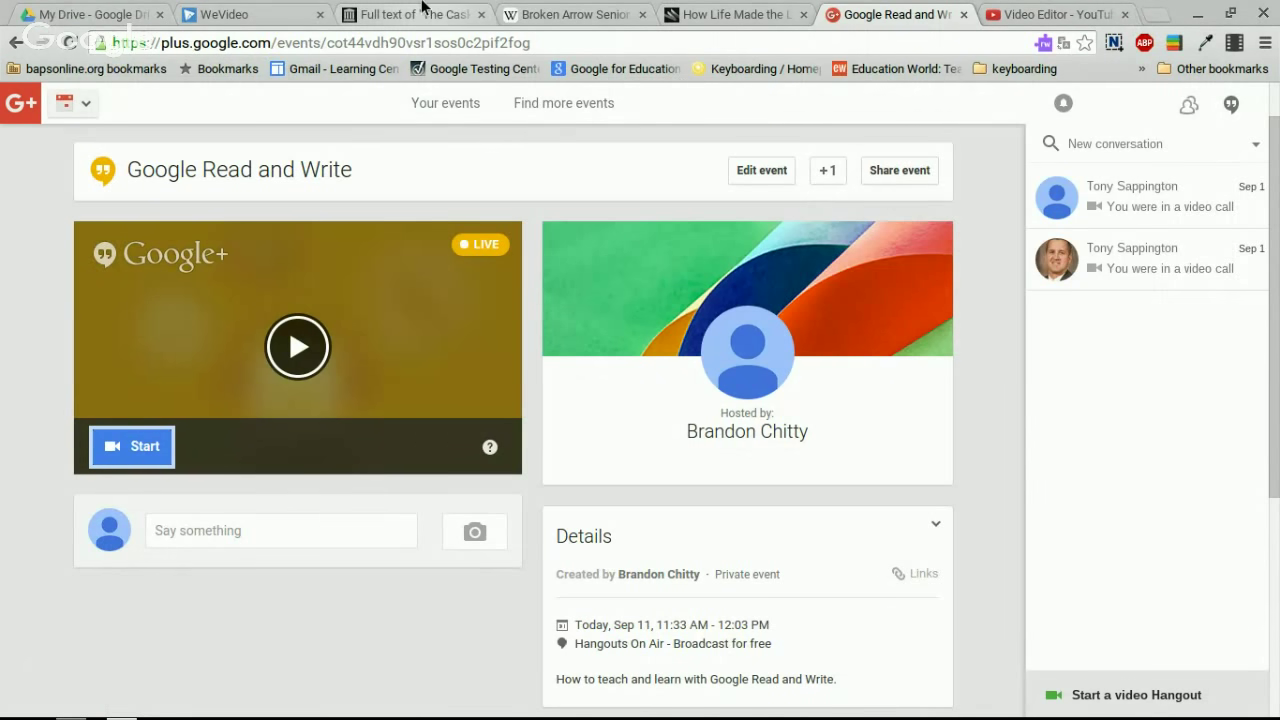
{"action": "left_click", "coordinate": [421, 10]}
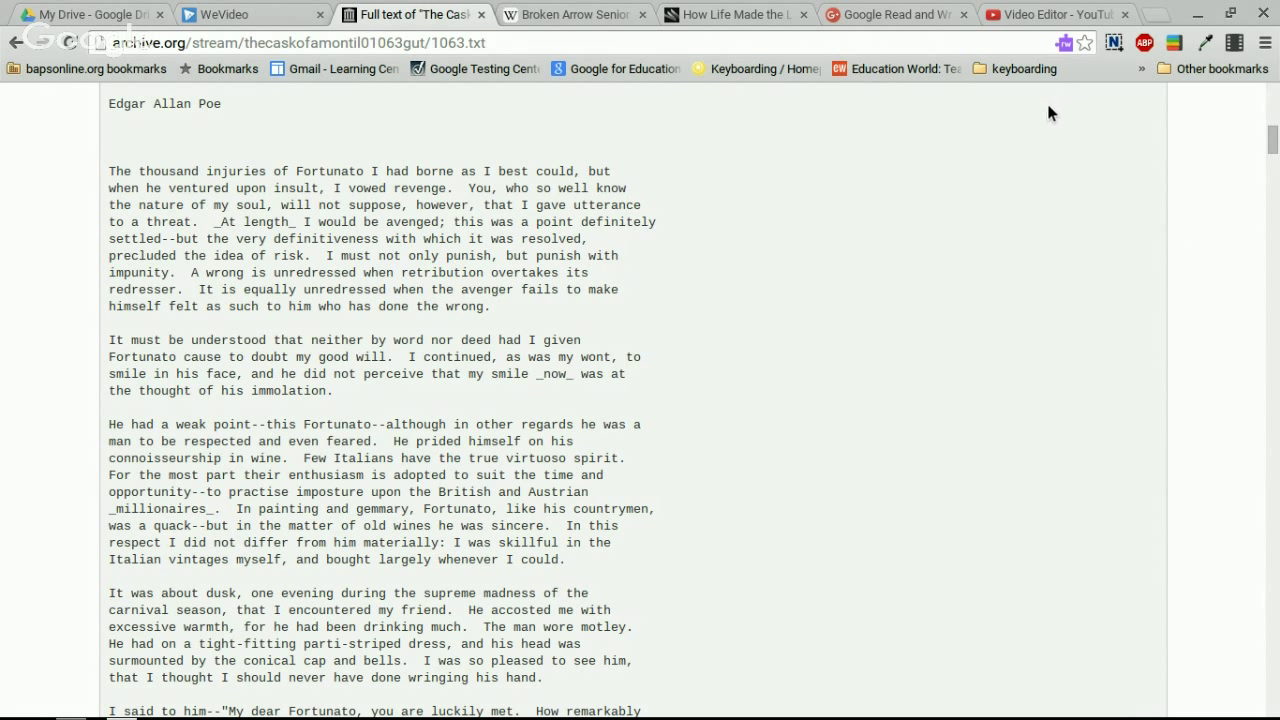
{"action": "left_click", "coordinate": [565, 14]}
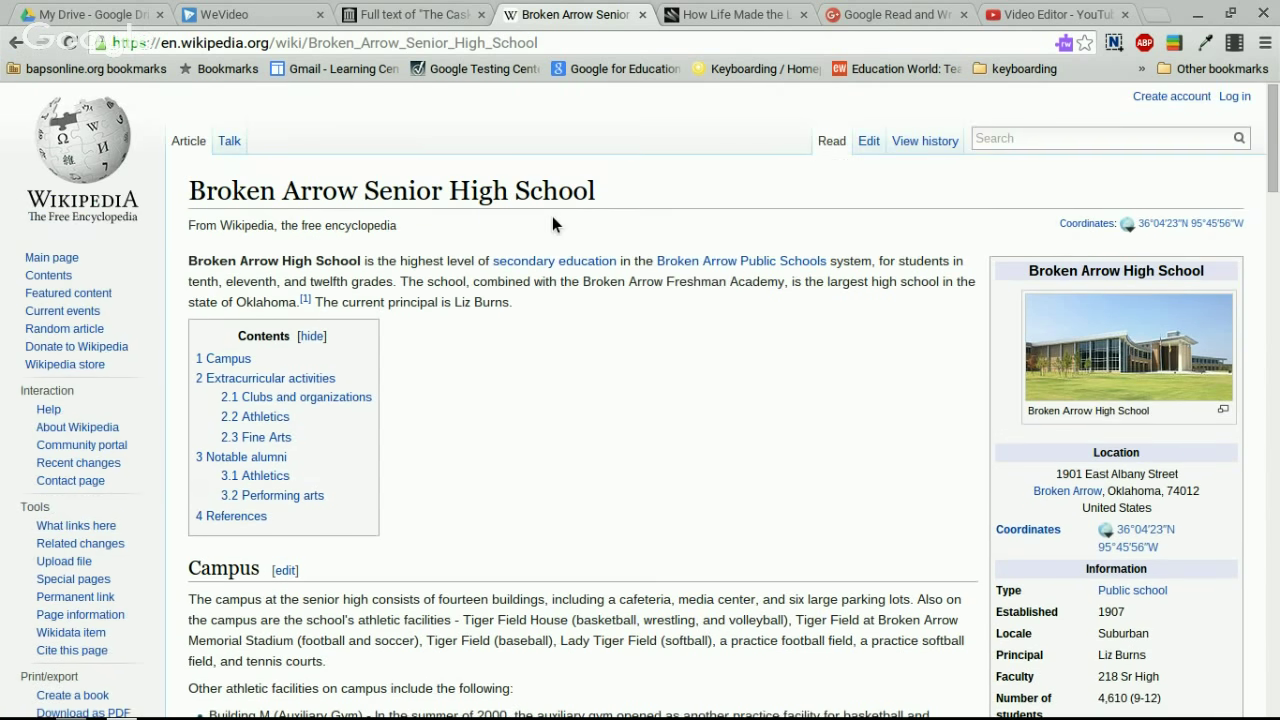
{"action": "left_click", "coordinate": [1070, 52]}
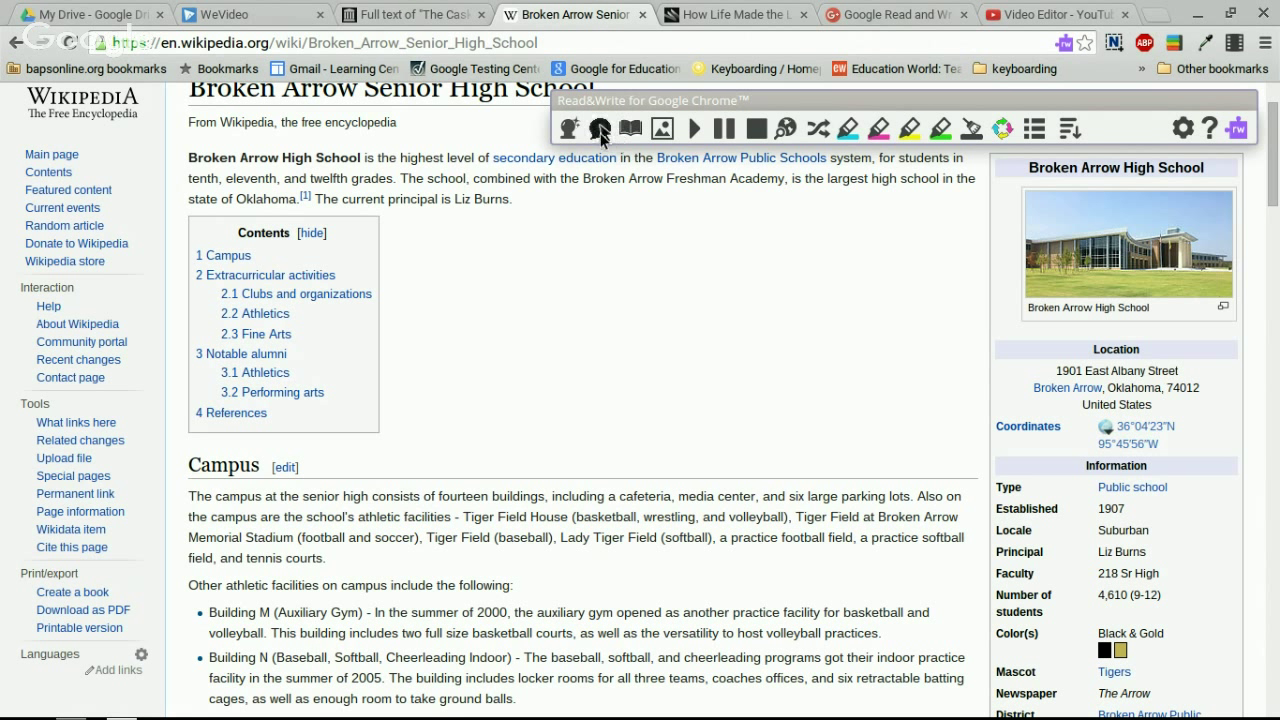
Step: Have the first paragraph of the Campus section read aloud, raising the volume during playback, and stop the reading
{"action": "left_click", "coordinate": [601, 130]}
{"action": "left_click", "coordinate": [702, 128]}
{"action": "left_click_drag", "start_coordinate": [190, 496], "coordinate": [356, 560]}
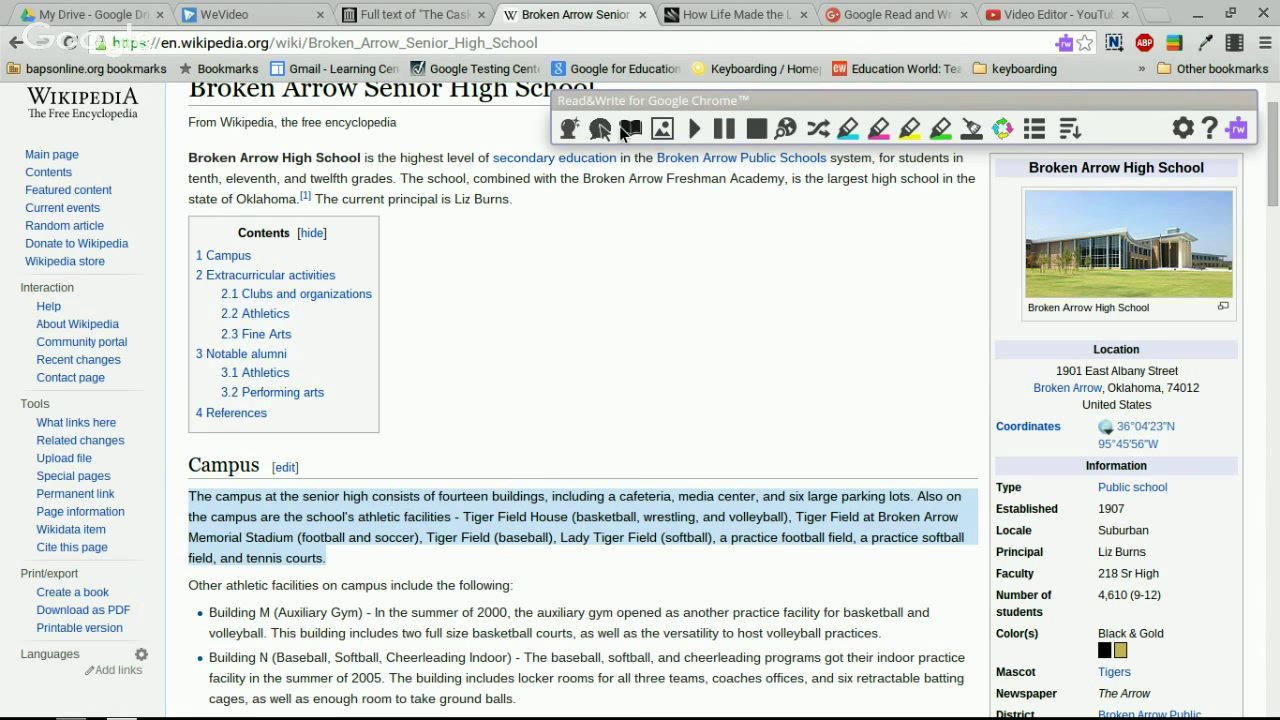
{"action": "left_click", "coordinate": [694, 130]}
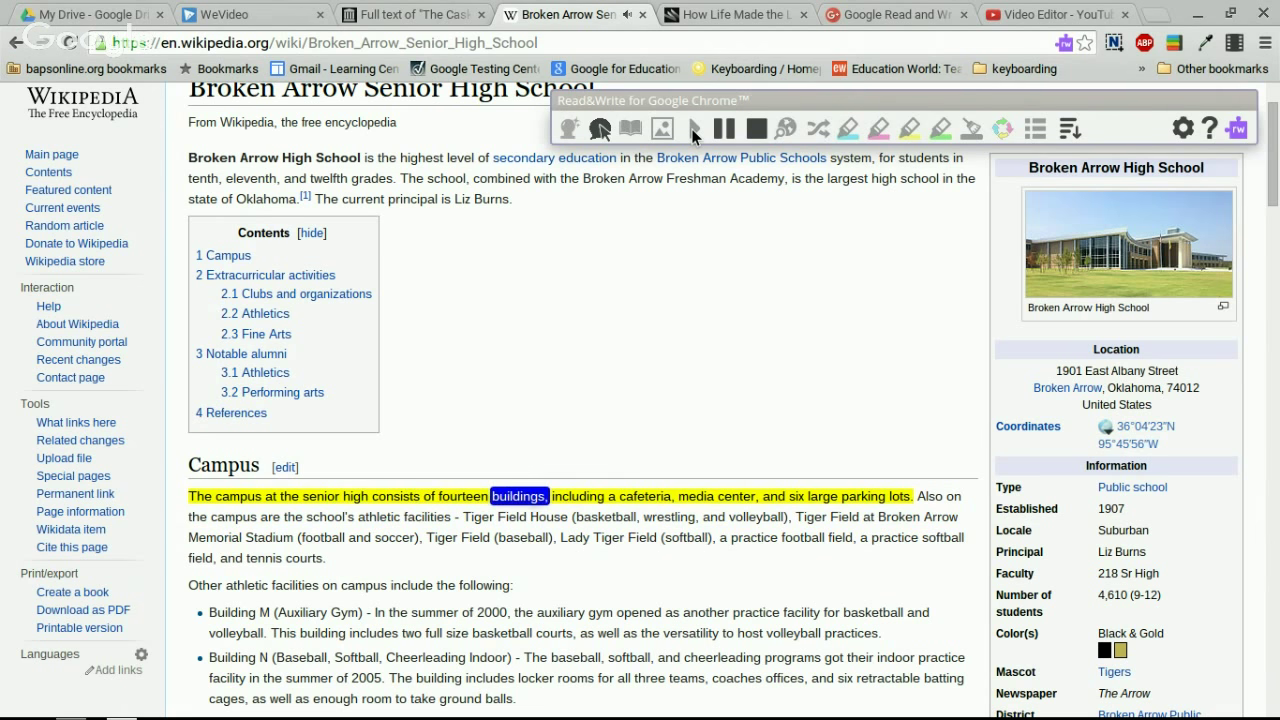
{"action": "key", "text": "XF86AudioRaiseVolume"}
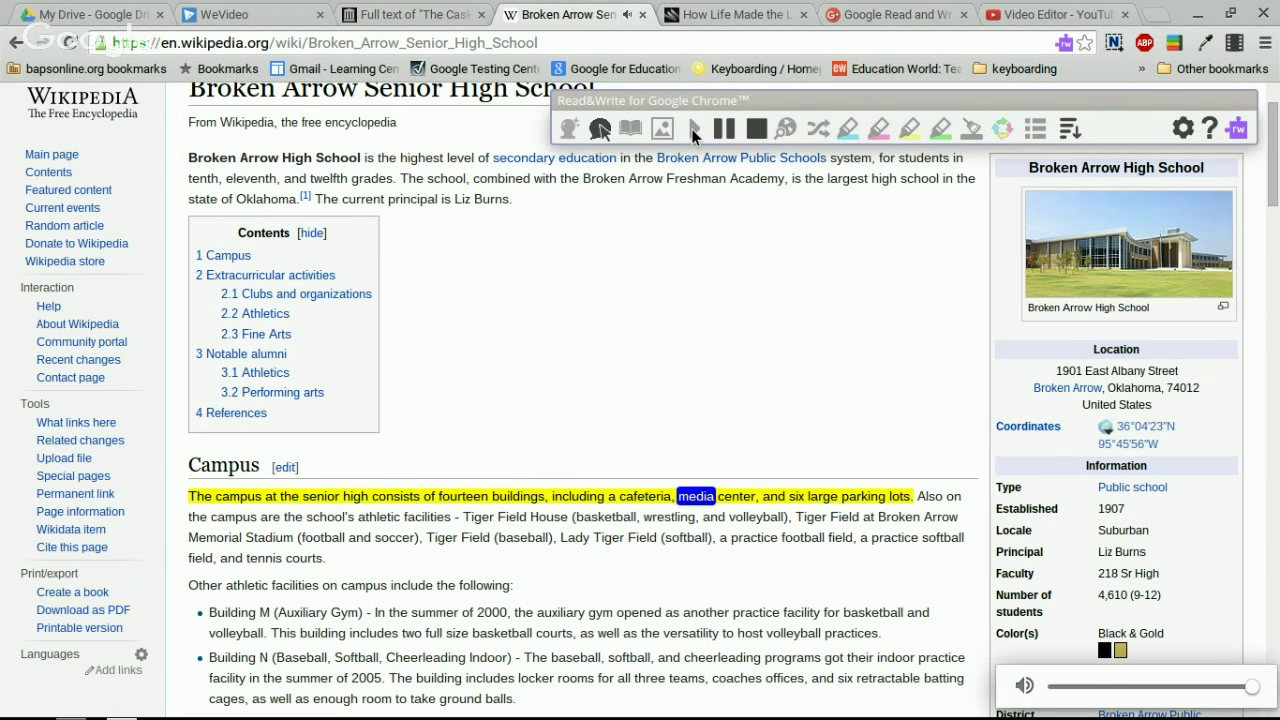
{"action": "left_click", "coordinate": [758, 132]}
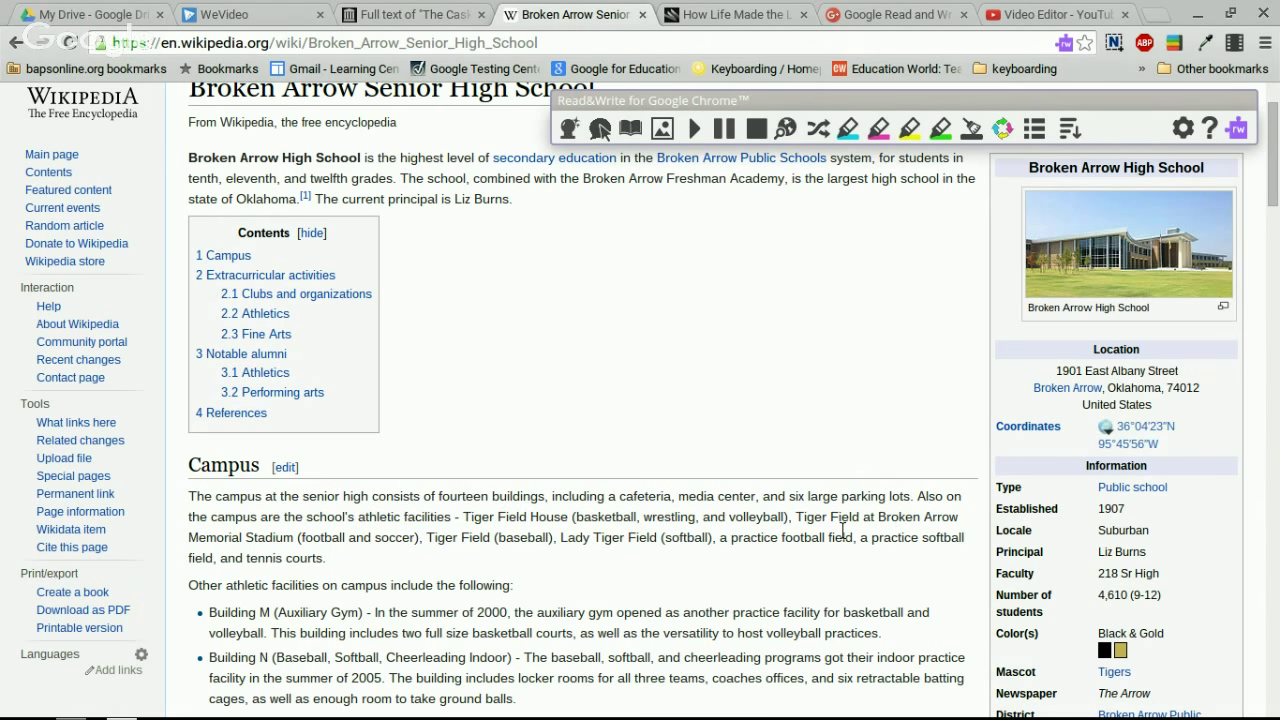
Step: Reload the article, bring back the Read&Write toolbar and open its speech settings
{"action": "left_click", "coordinate": [1190, 136]}
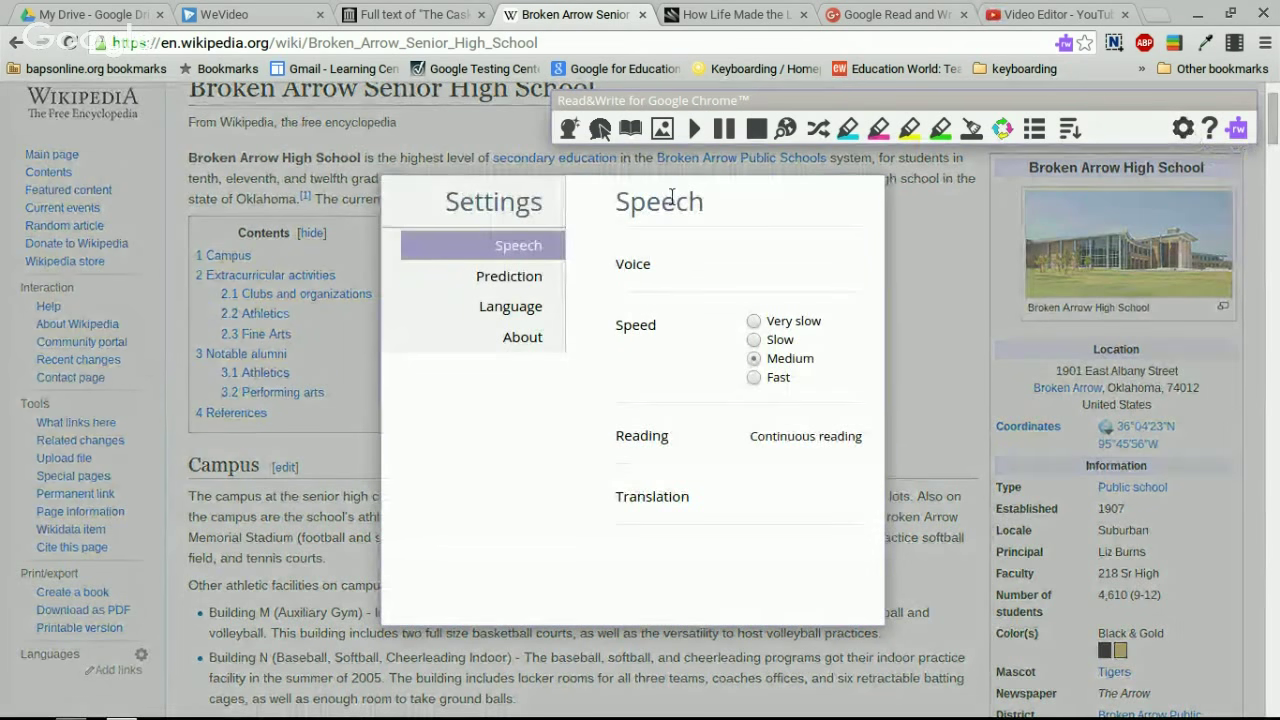
{"action": "left_click", "coordinate": [69, 43]}
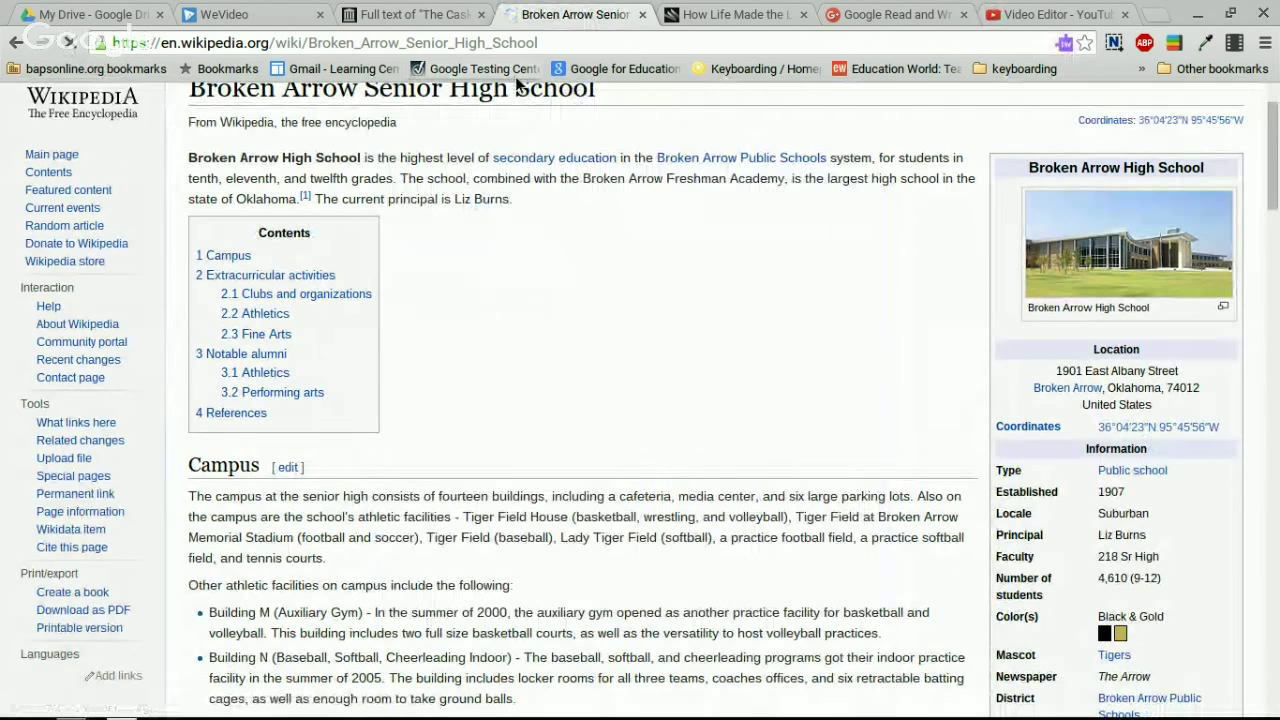
{"action": "left_click", "coordinate": [1065, 44]}
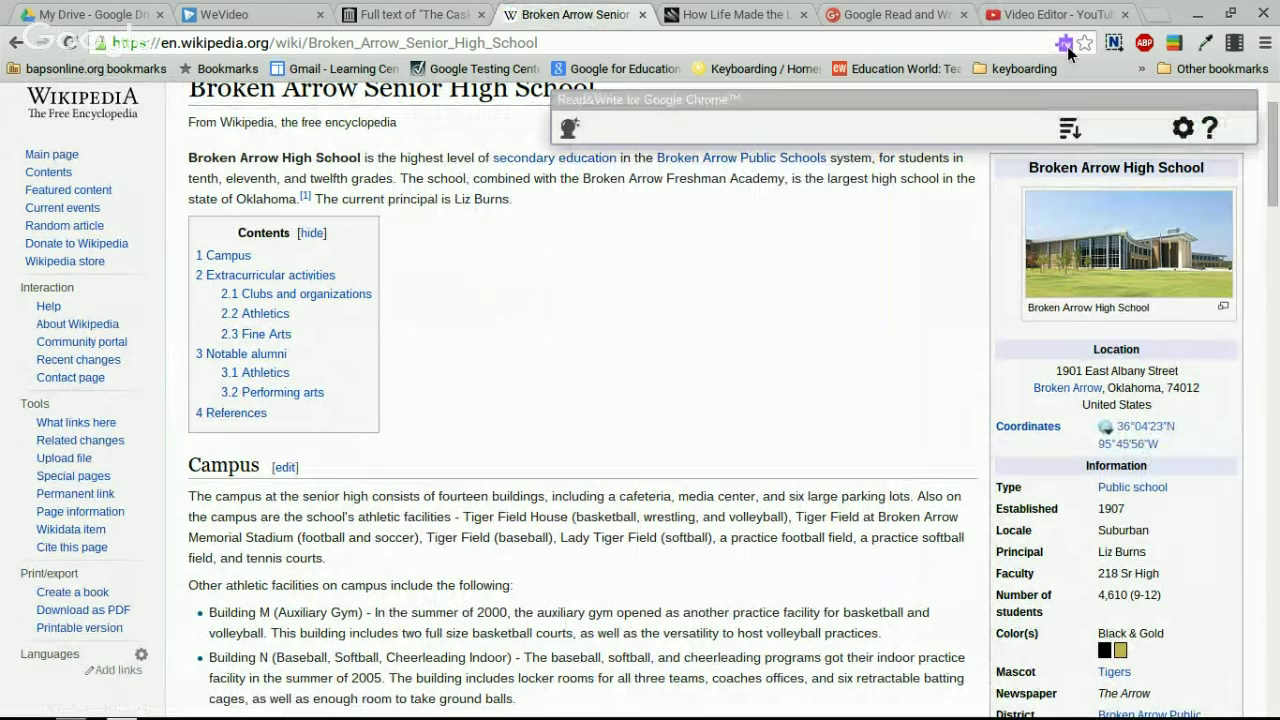
{"action": "left_click", "coordinate": [1183, 130]}
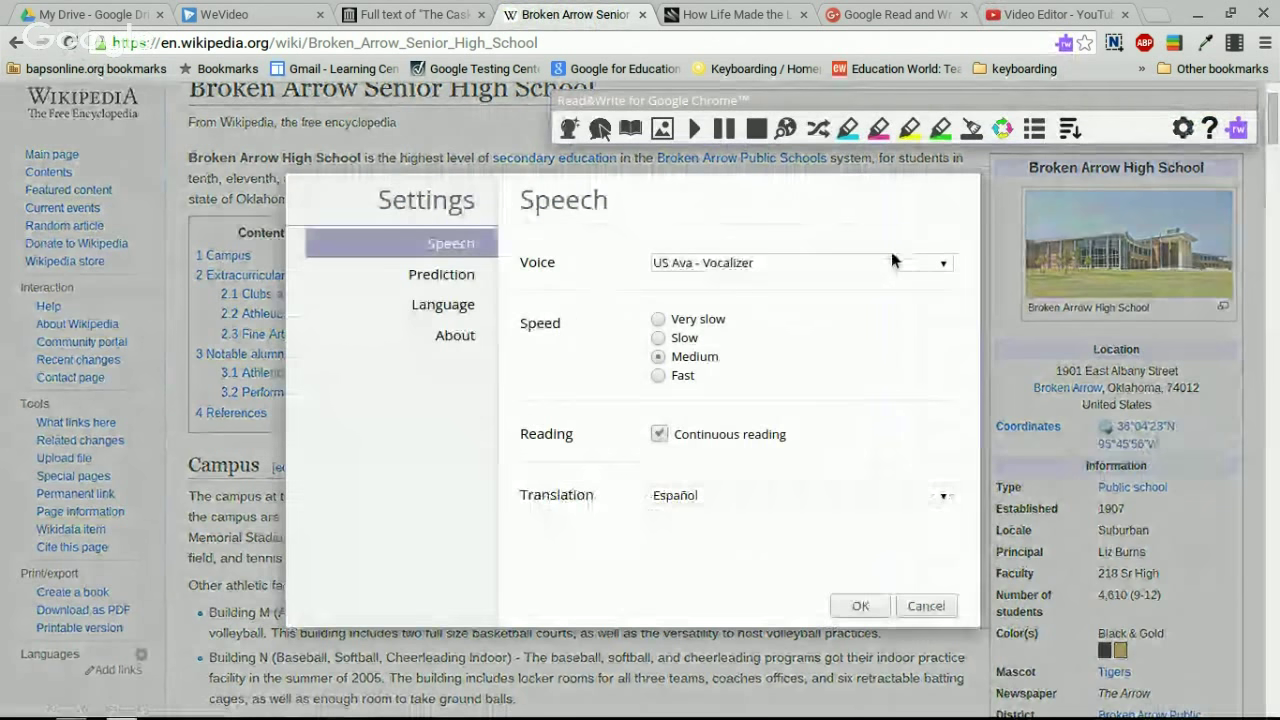
Step: Review the available voices and translation languages in the speech settings and accept the dialog without changes
{"action": "left_click", "coordinate": [943, 266]}
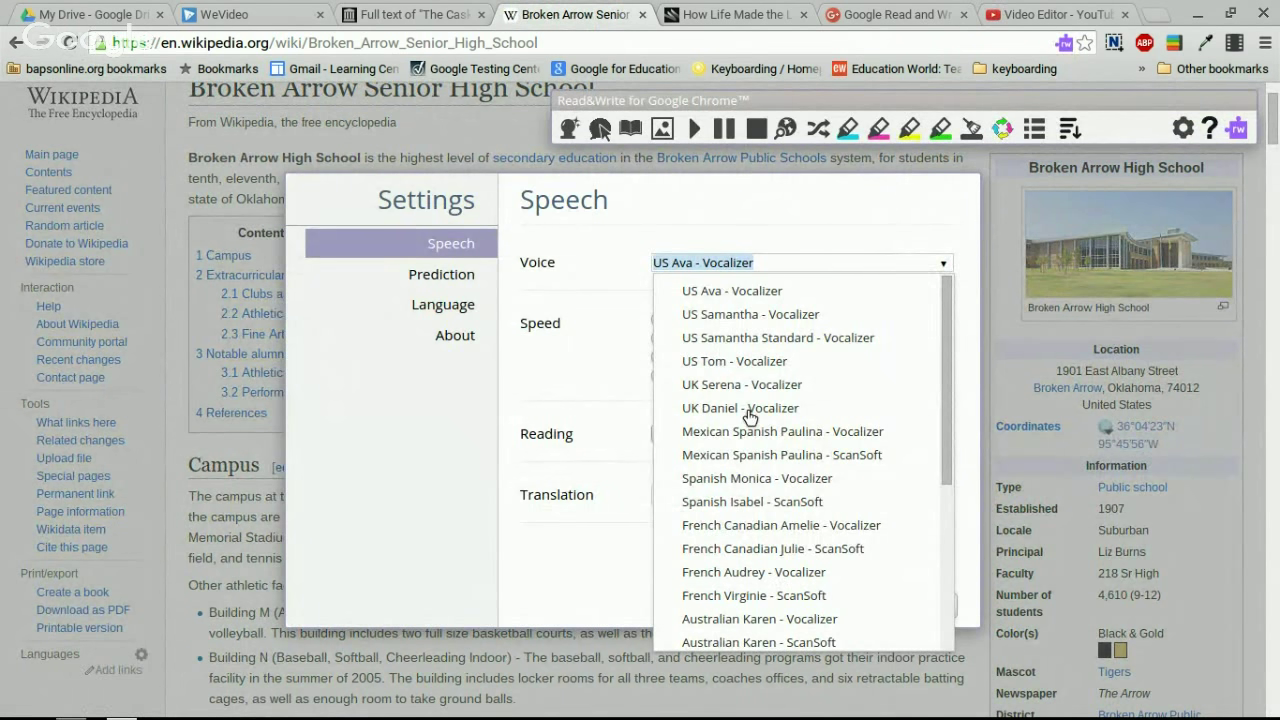
{"action": "left_click", "coordinate": [610, 322]}
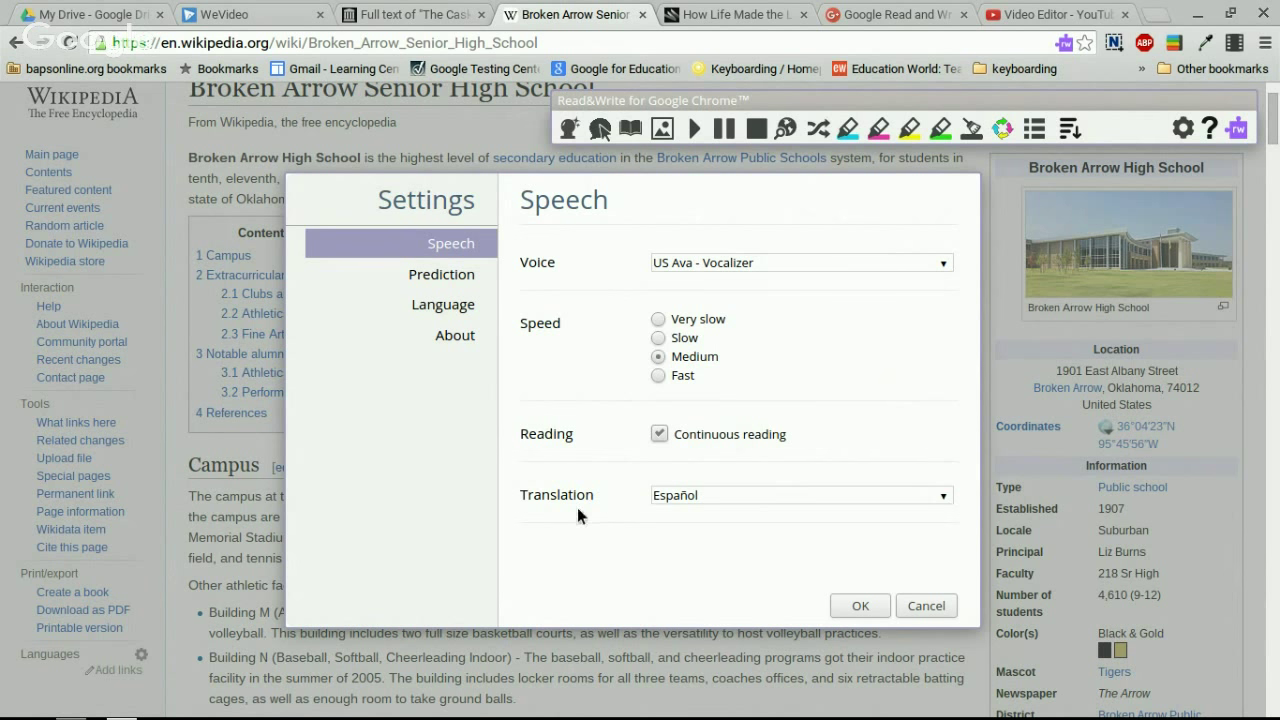
{"action": "left_click", "coordinate": [820, 495]}
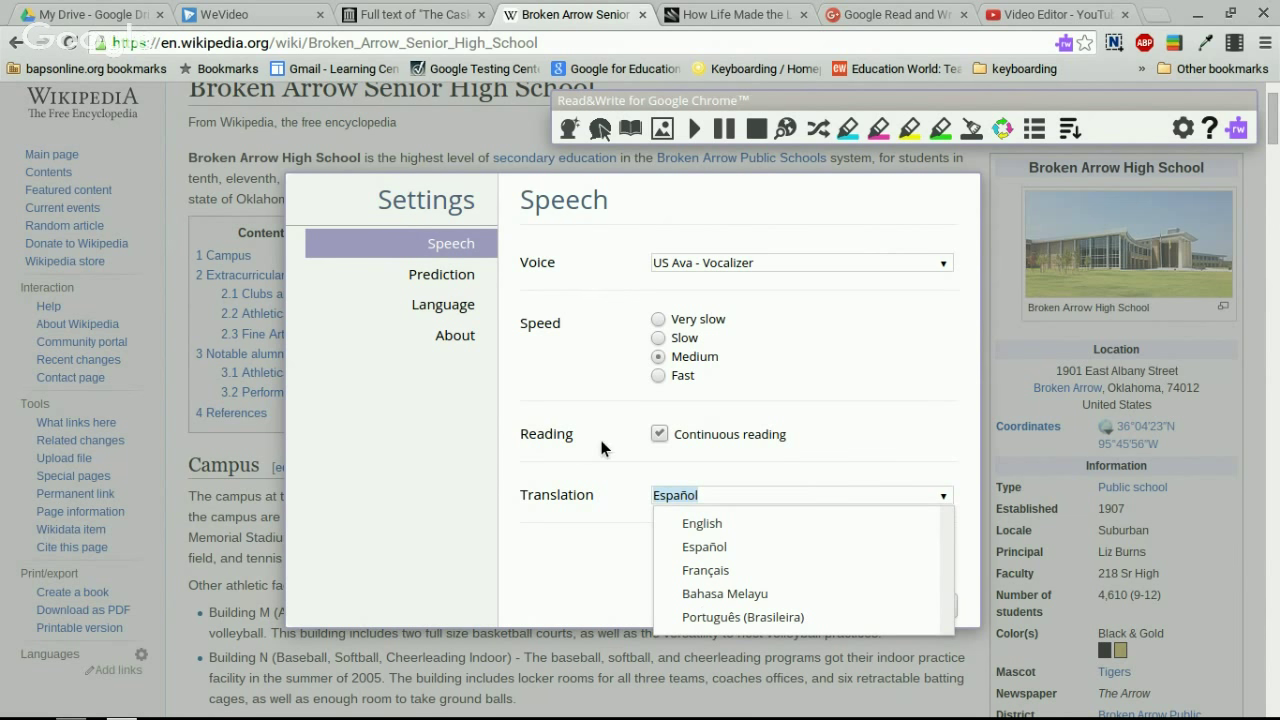
{"action": "left_click", "coordinate": [903, 477]}
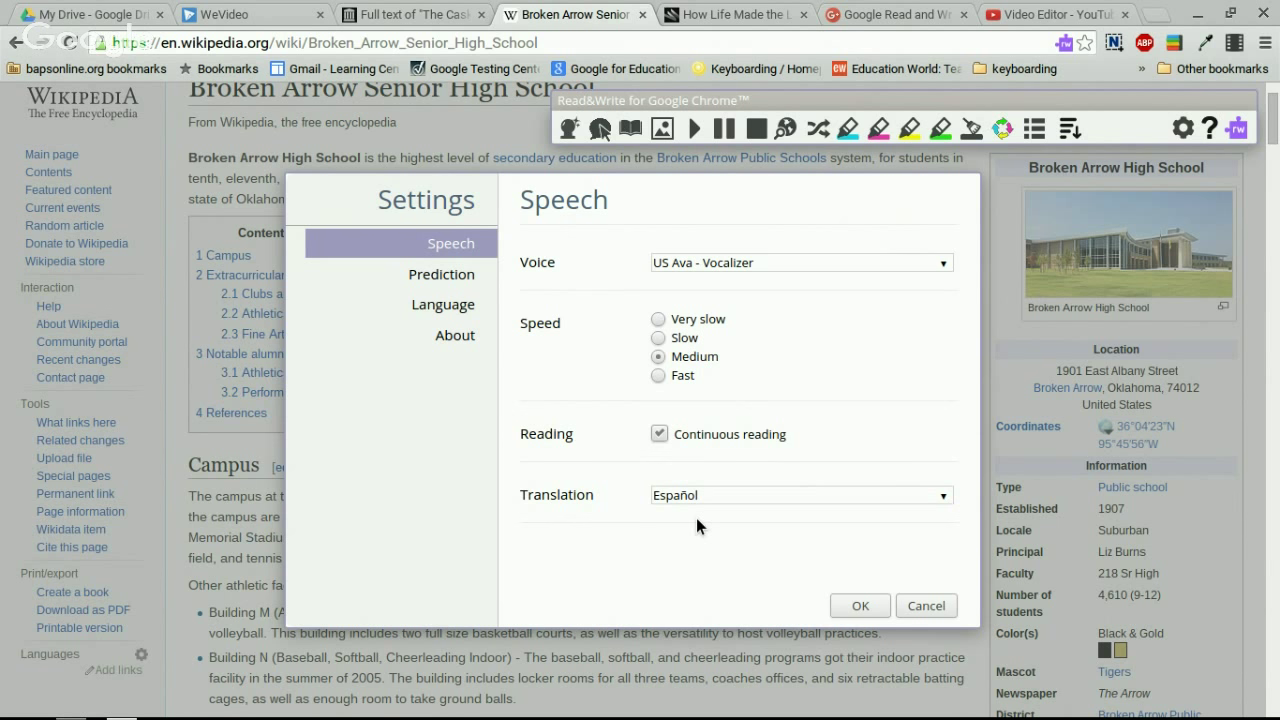
{"action": "left_click", "coordinate": [845, 598]}
{"action": "left_click", "coordinate": [860, 608]}
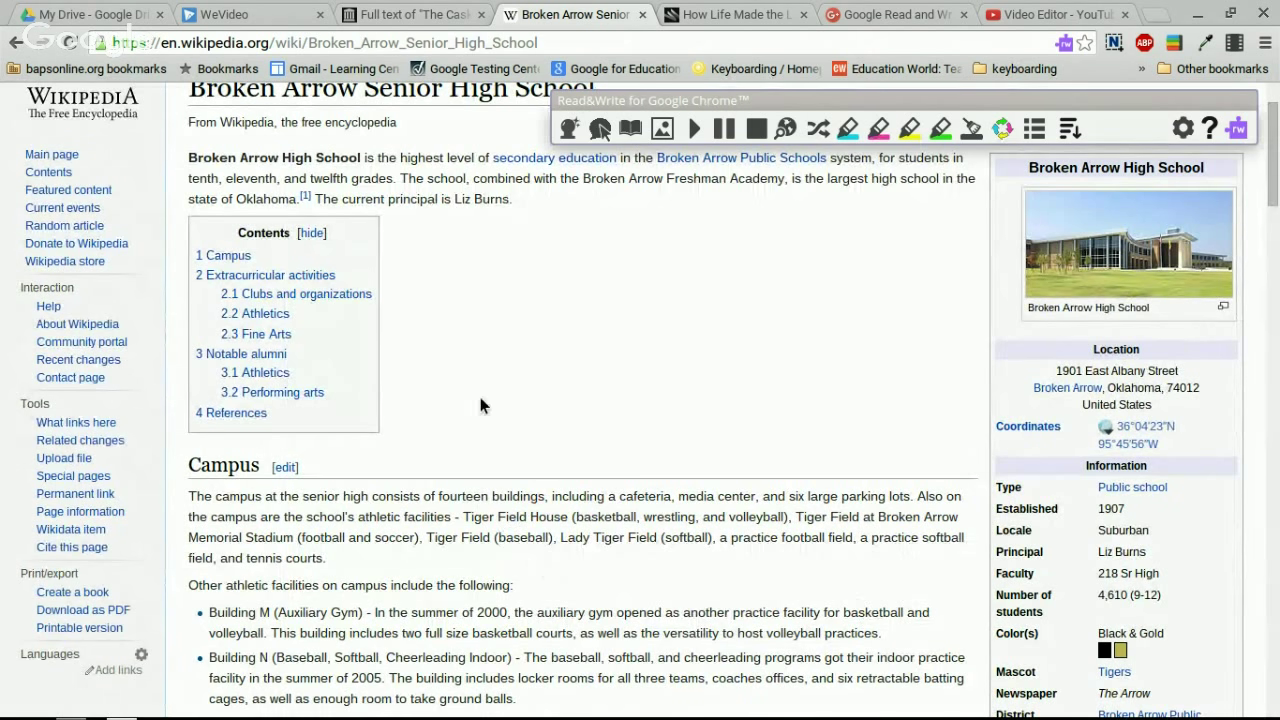
Step: Look up "baseball" from the Campus paragraph in the dictionary, have its definitions read aloud and close the dictionary
{"action": "left_click_drag", "start_coordinate": [499, 537], "coordinate": [551, 540]}
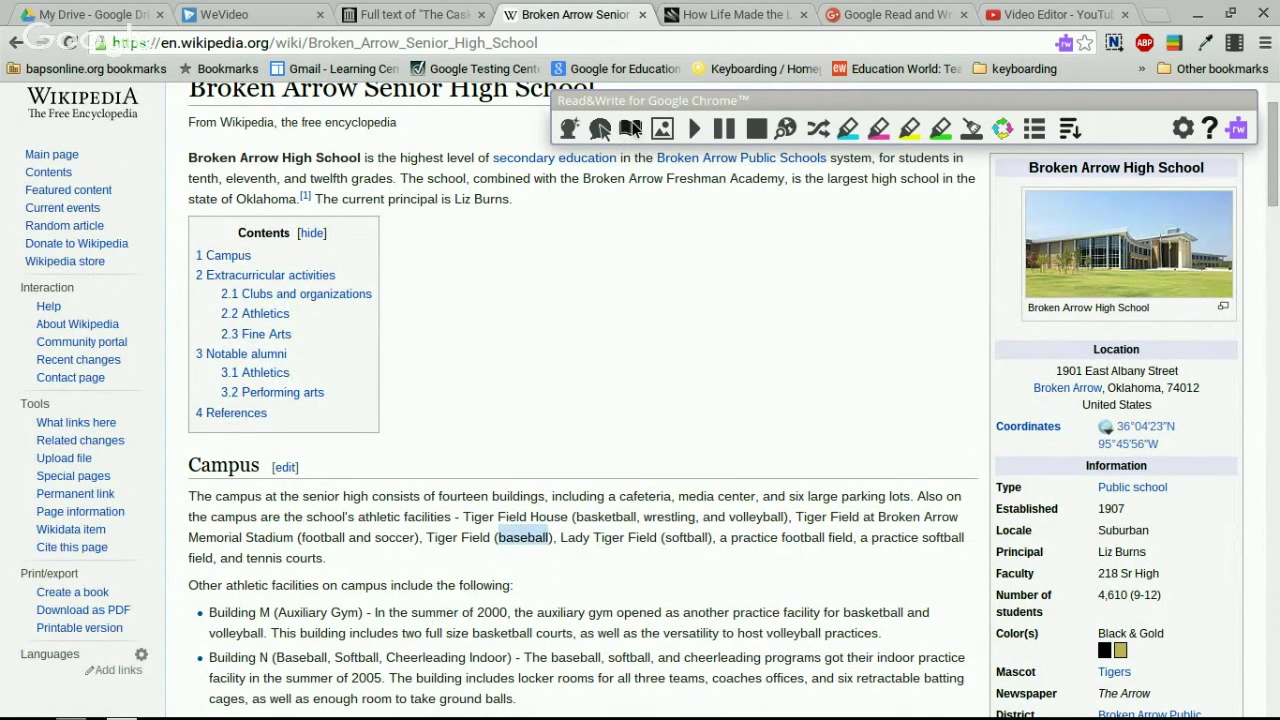
{"action": "left_click", "coordinate": [630, 129]}
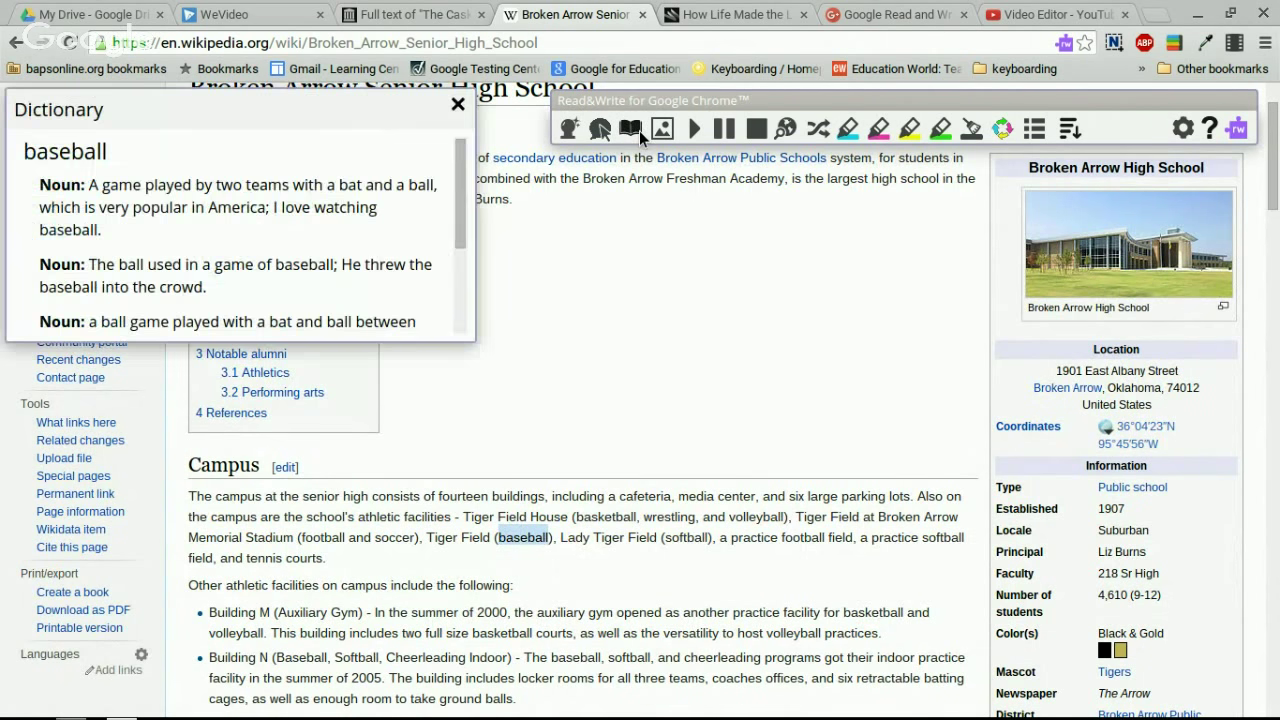
{"action": "scroll", "coordinate": [188, 214], "scroll_direction": "down", "scroll_amount": 5}
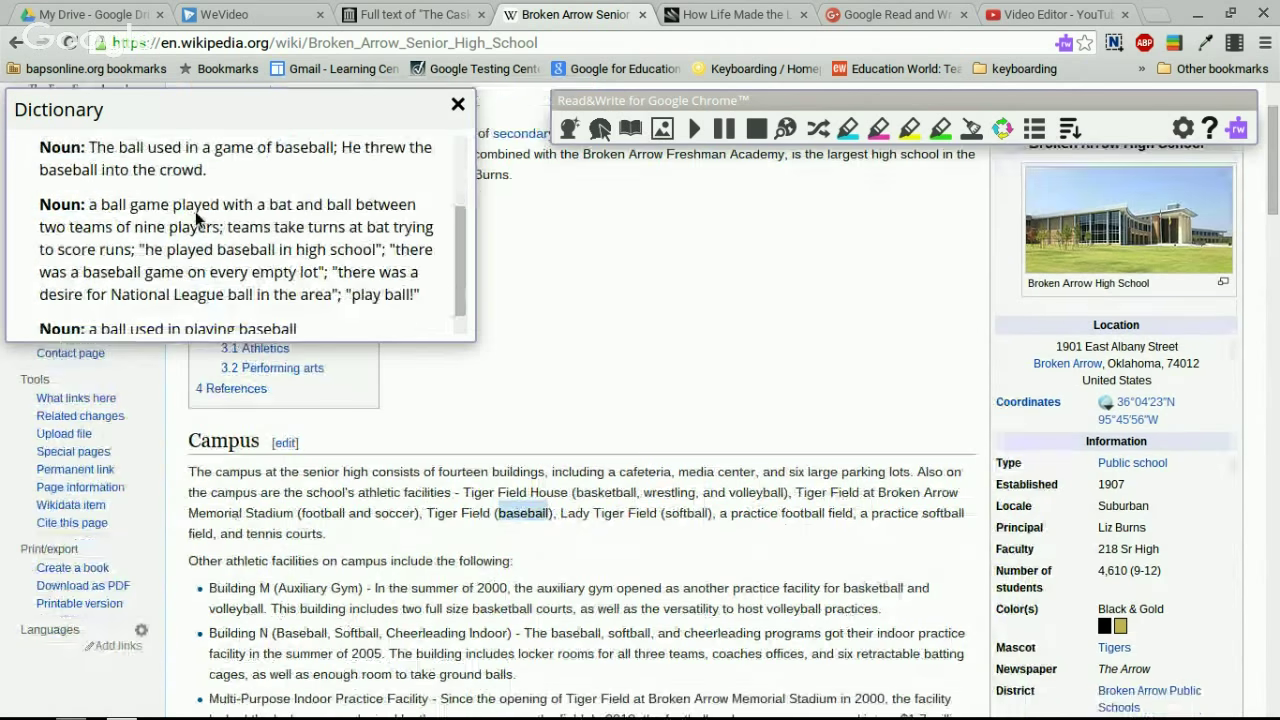
{"action": "scroll", "coordinate": [193, 209], "scroll_direction": "up", "scroll_amount": 5}
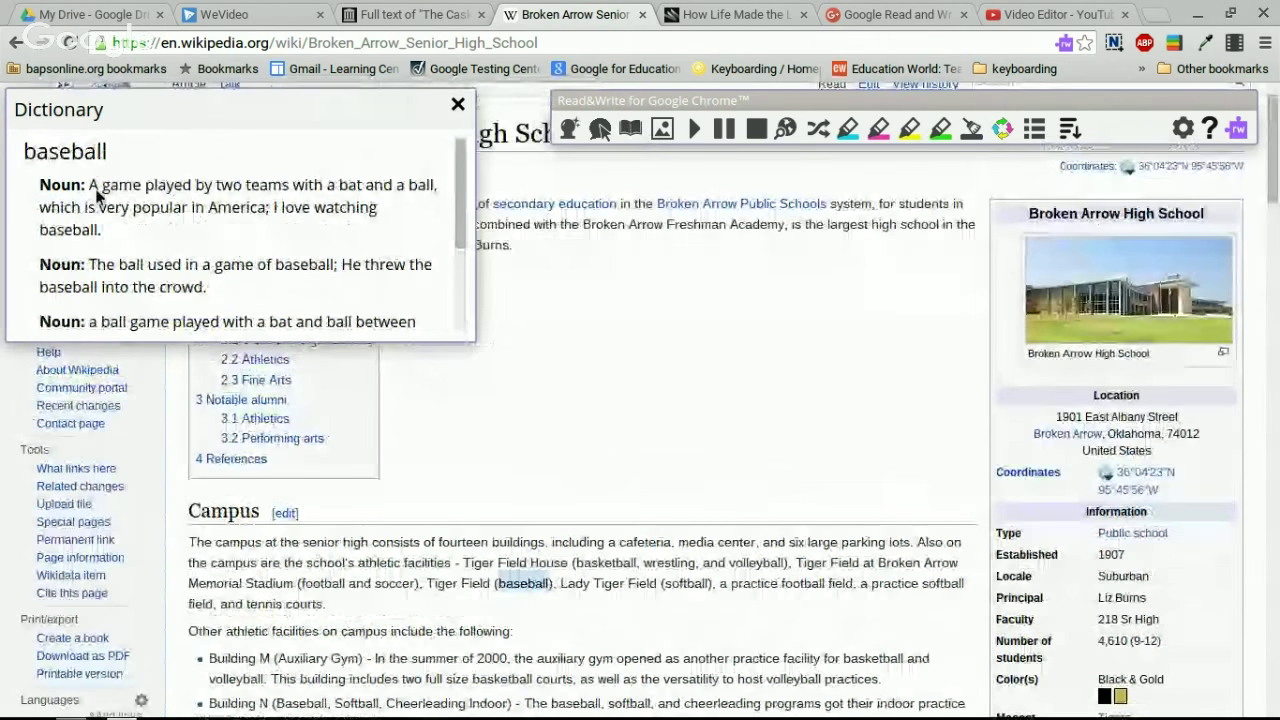
{"action": "left_click_drag", "start_coordinate": [92, 185], "coordinate": [189, 206]}
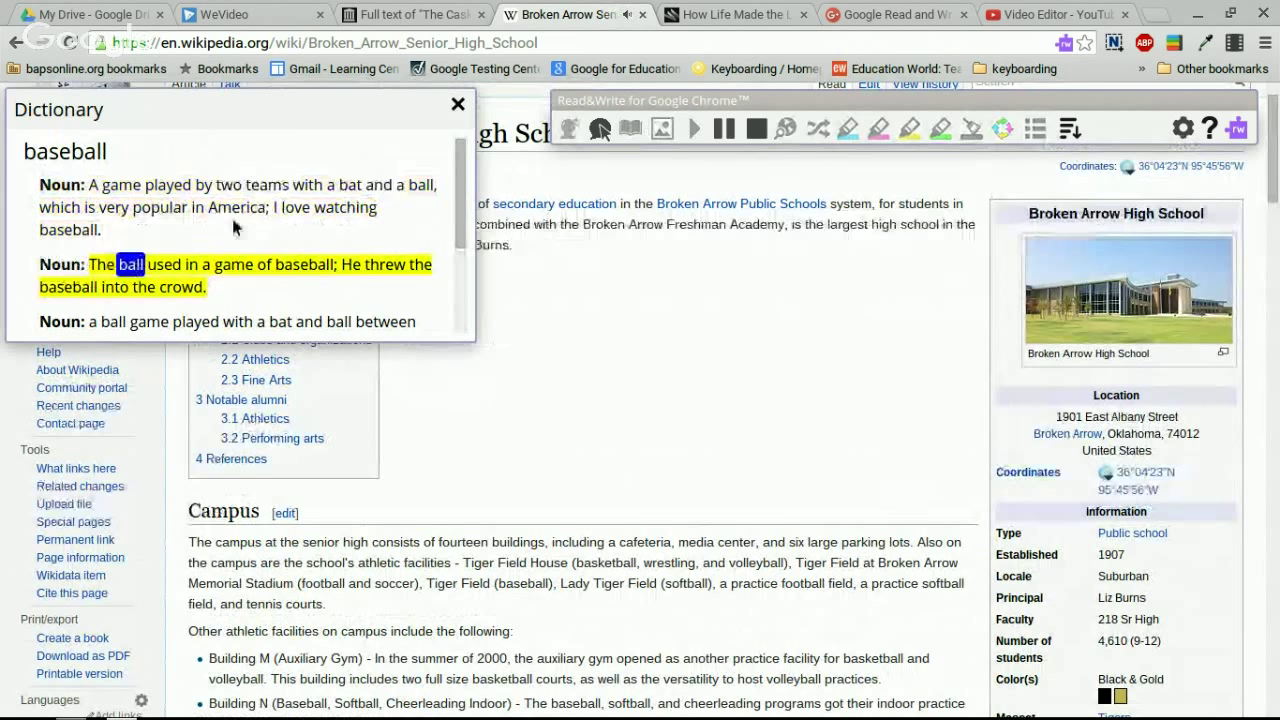
{"action": "left_click", "coordinate": [458, 104]}
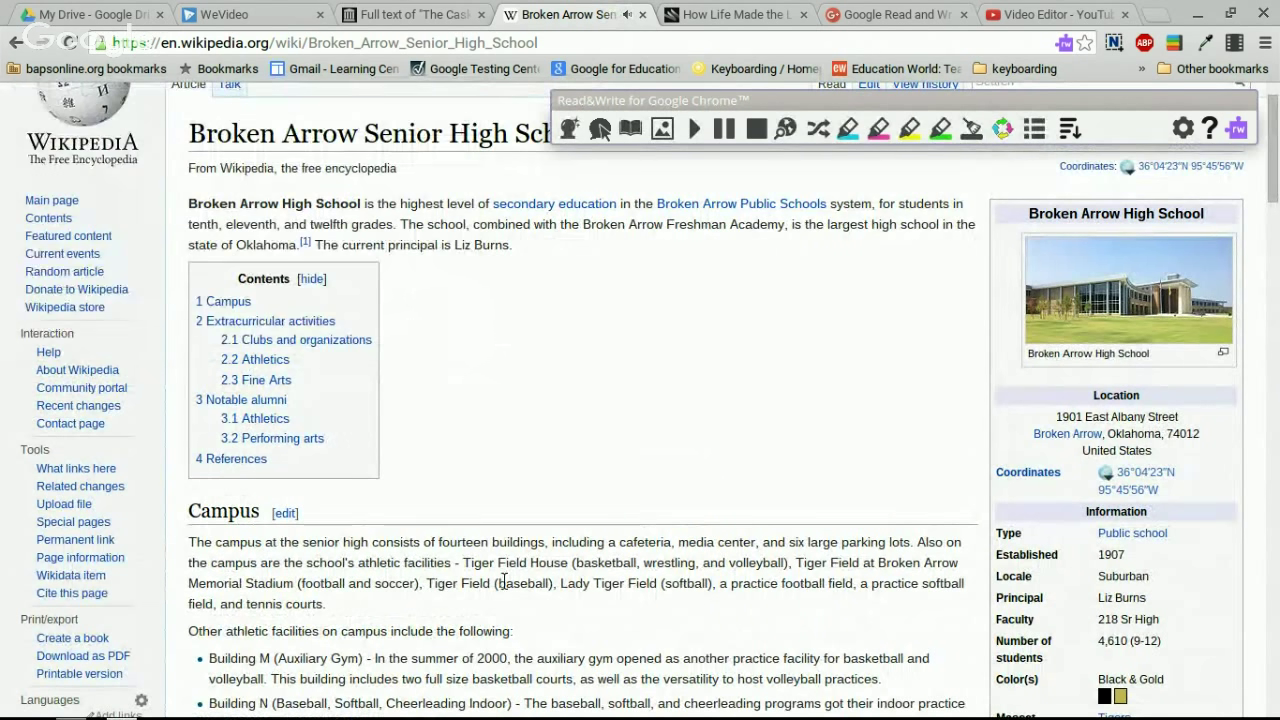
Step: Look up "baseball" from the Campus paragraph in the Picture Dictionary and close it after viewing the pictures
{"action": "double_click", "coordinate": [504, 581]}
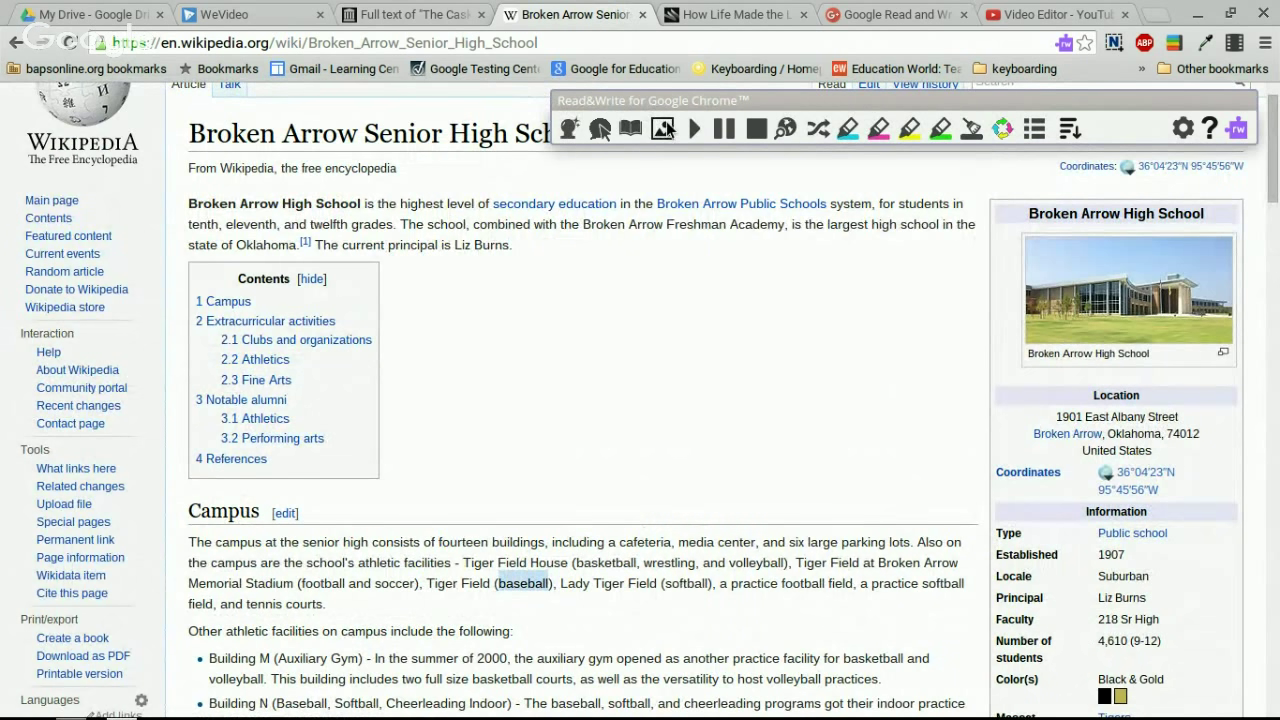
{"action": "left_click", "coordinate": [667, 131]}
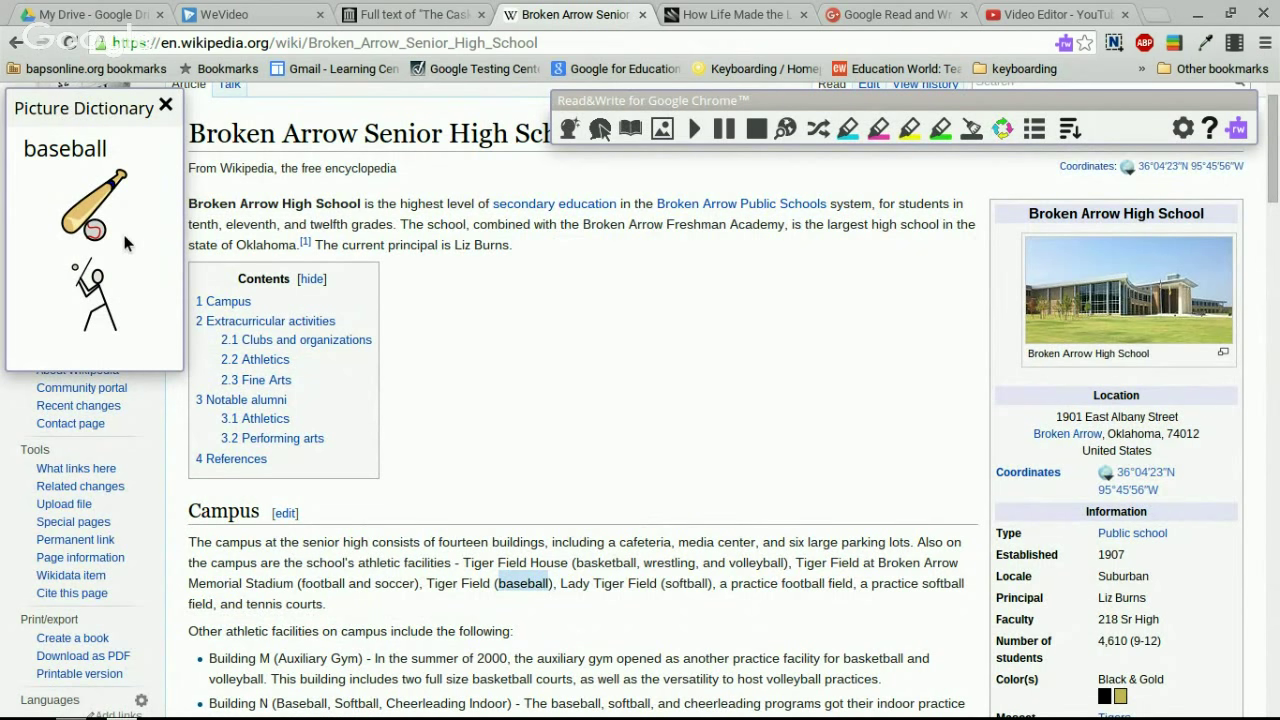
{"action": "left_click", "coordinate": [166, 105]}
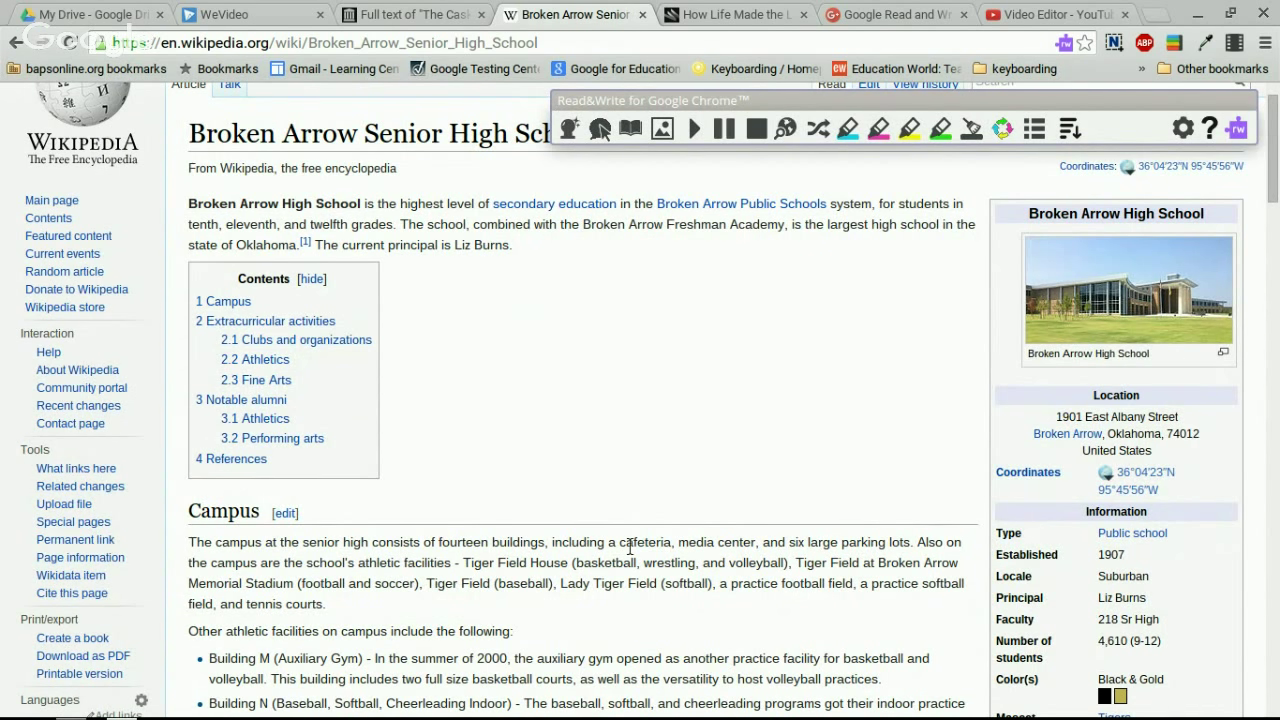
Step: Run a web search from Read&Write for "cafeteria" in the Campus paragraph and close the results page
{"action": "left_click_drag", "start_coordinate": [620, 543], "coordinate": [672, 545]}
{"action": "left_click", "coordinate": [784, 129]}
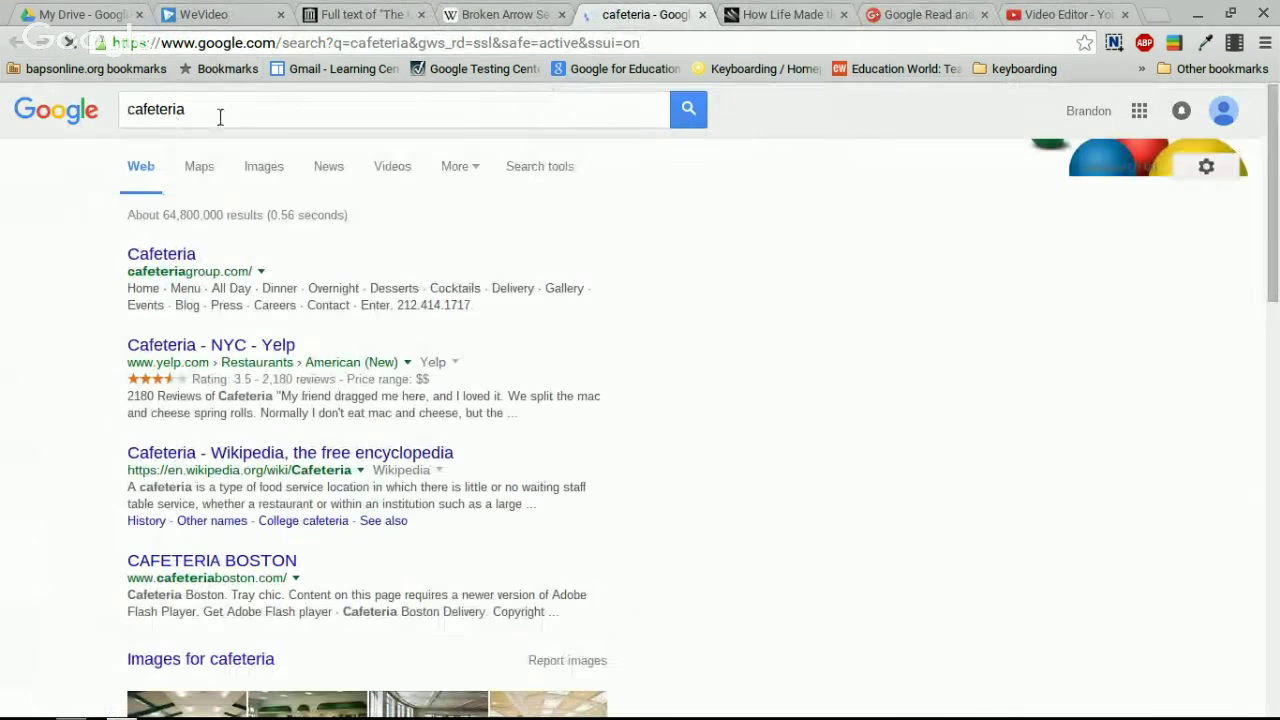
{"action": "left_click", "coordinate": [703, 15]}
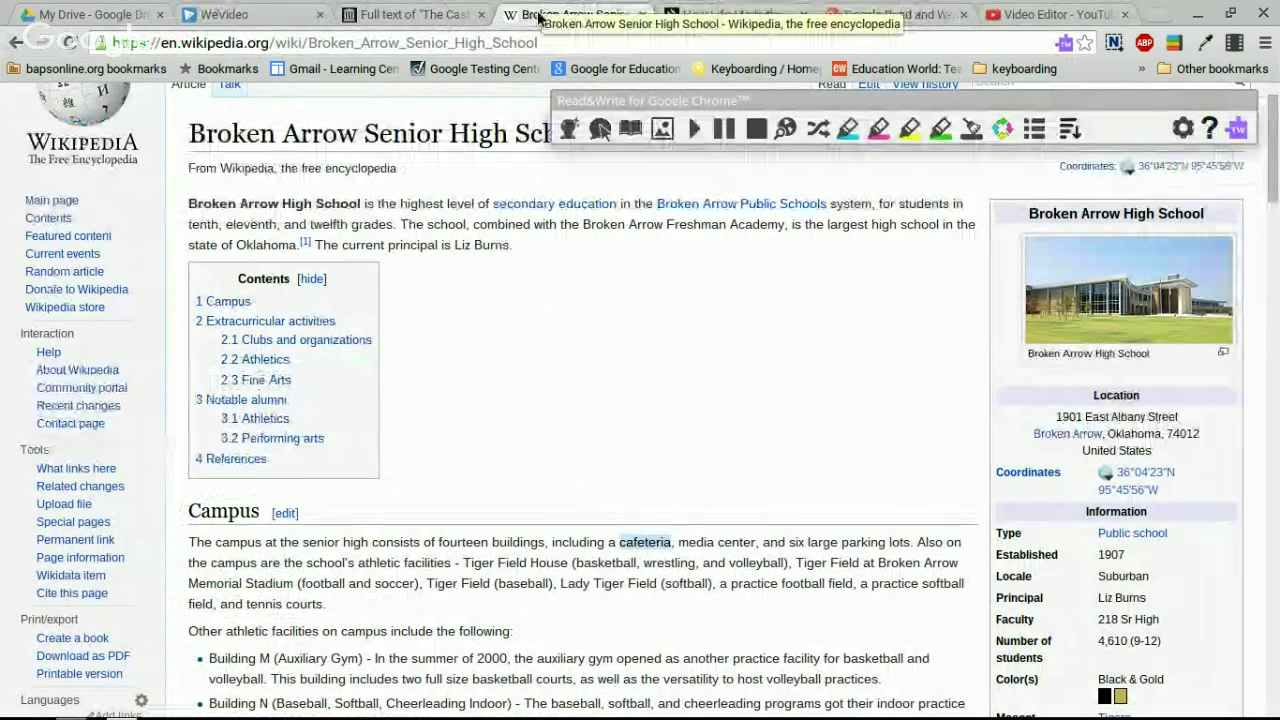
Step: Show the Read&Write toolbar on the archive.org Edgar Allan Poe text and highlight "retribution" in blue and "virtuoso" in pink
{"action": "left_click", "coordinate": [430, 10]}
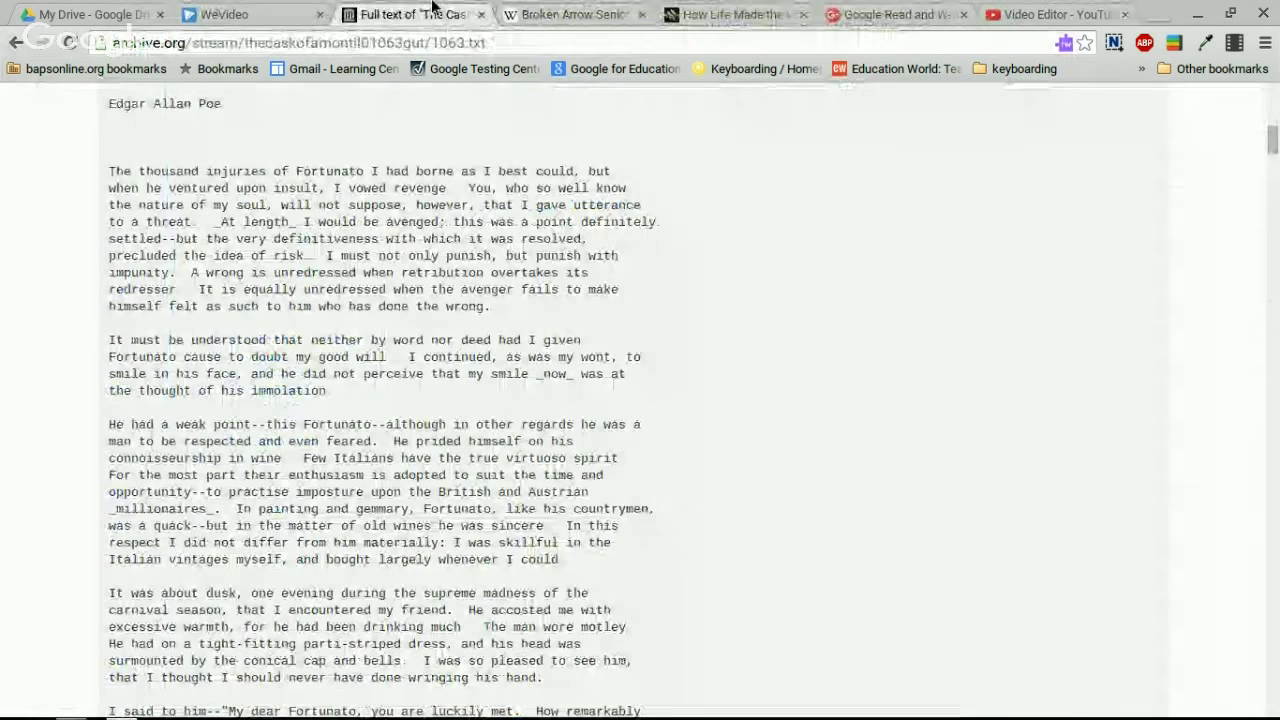
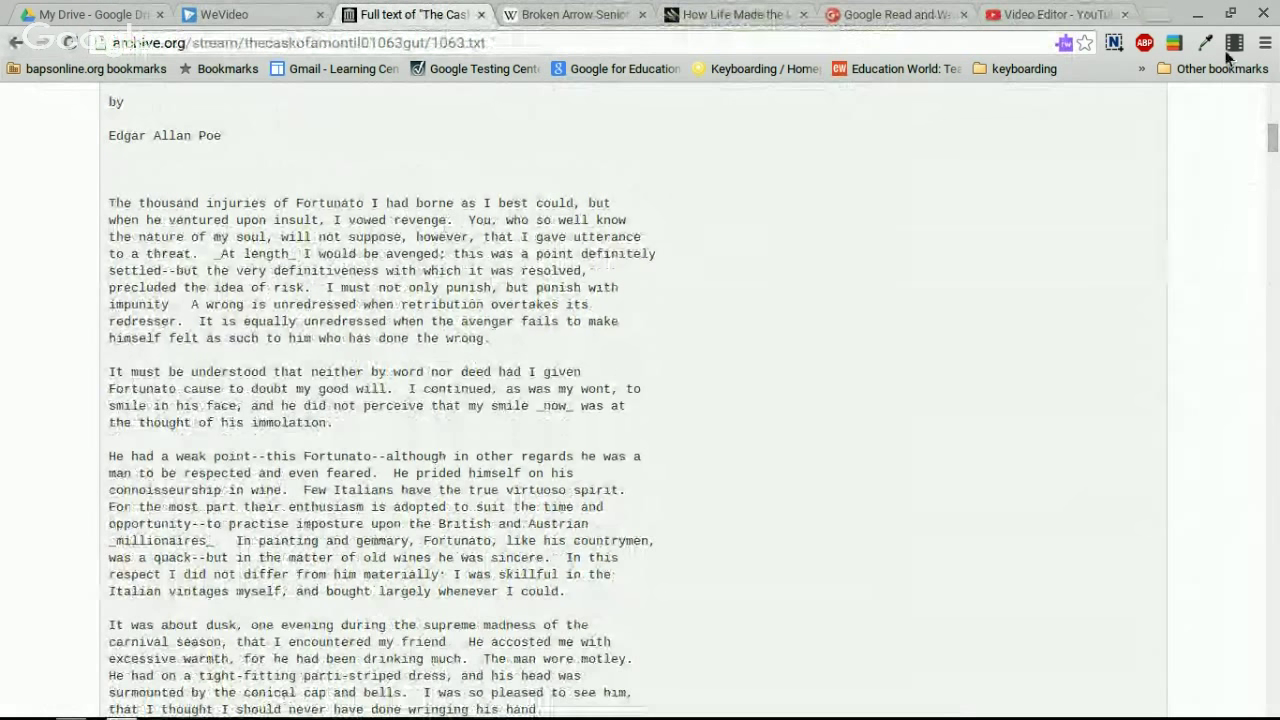
{"action": "left_click", "coordinate": [1065, 45]}
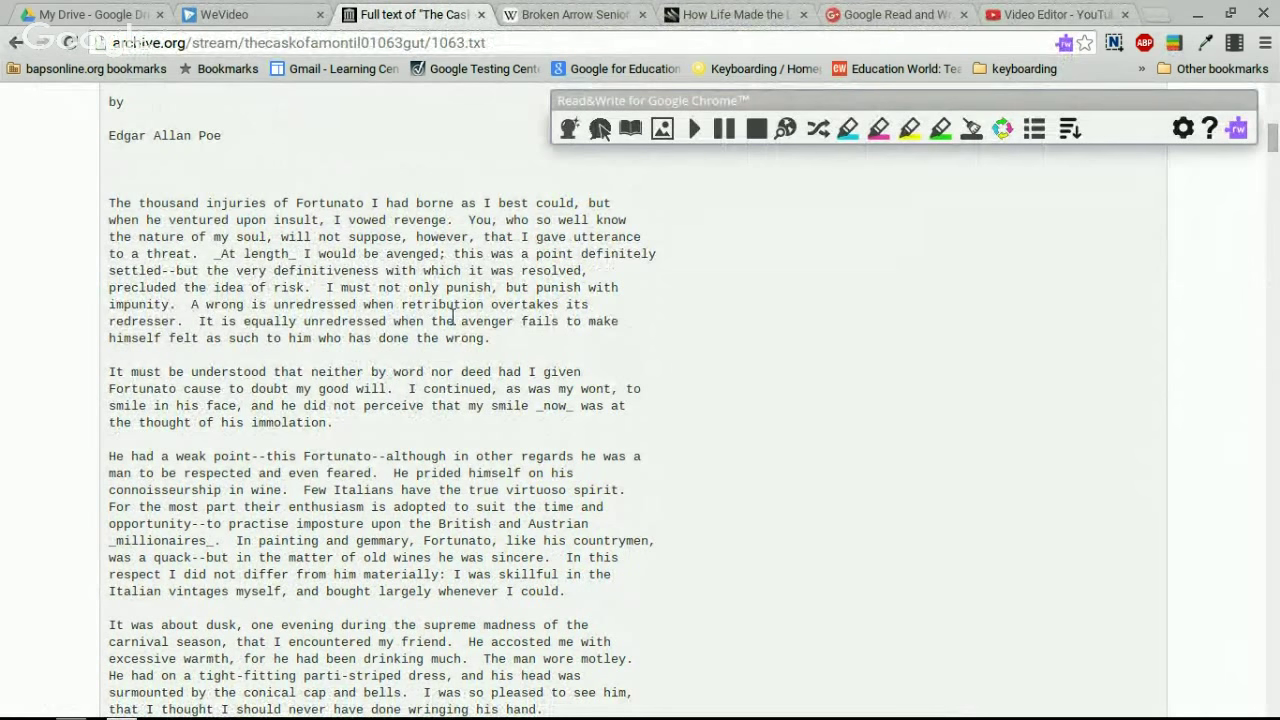
{"action": "left_click_drag", "start_coordinate": [403, 307], "coordinate": [483, 304]}
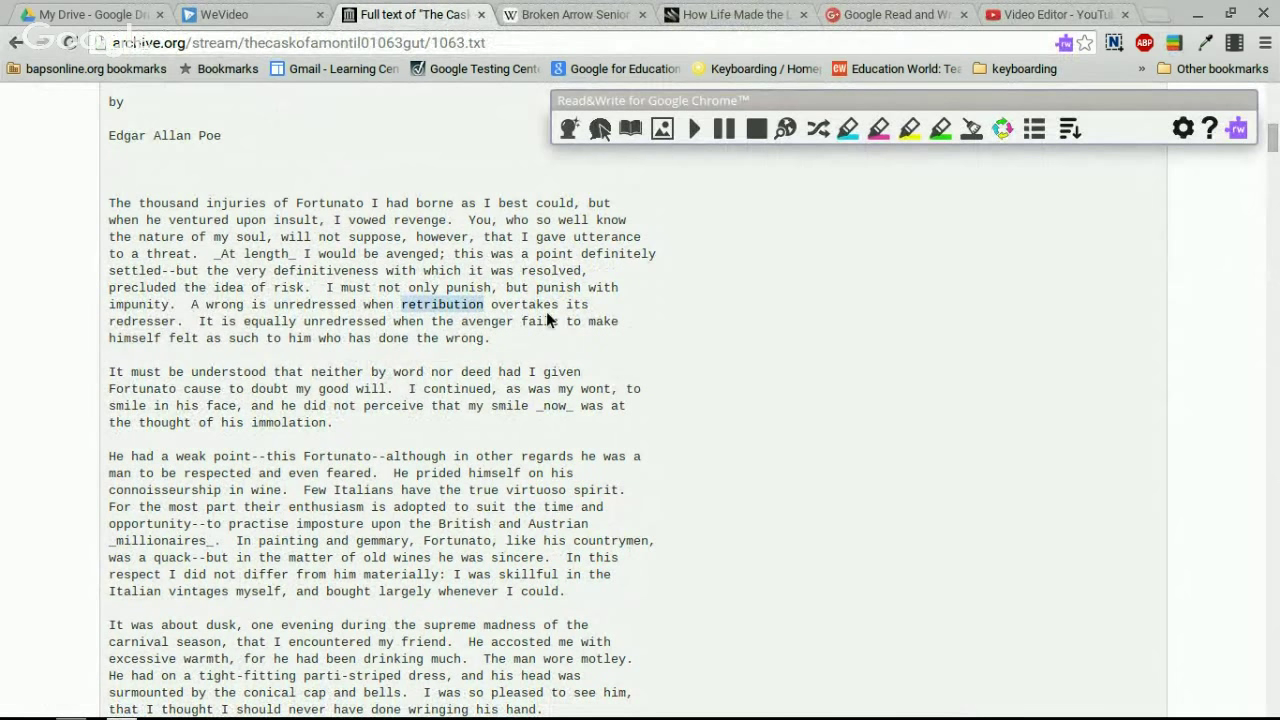
{"action": "left_click", "coordinate": [847, 130]}
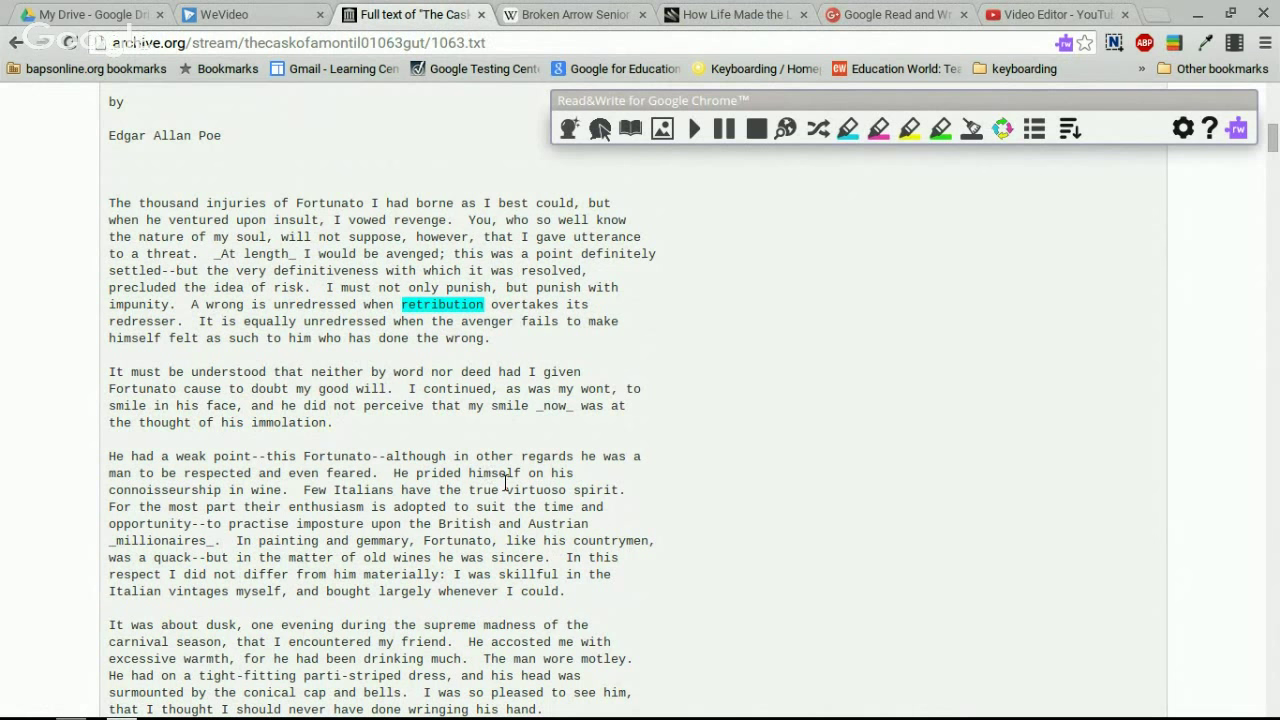
{"action": "left_click_drag", "start_coordinate": [507, 487], "coordinate": [570, 484]}
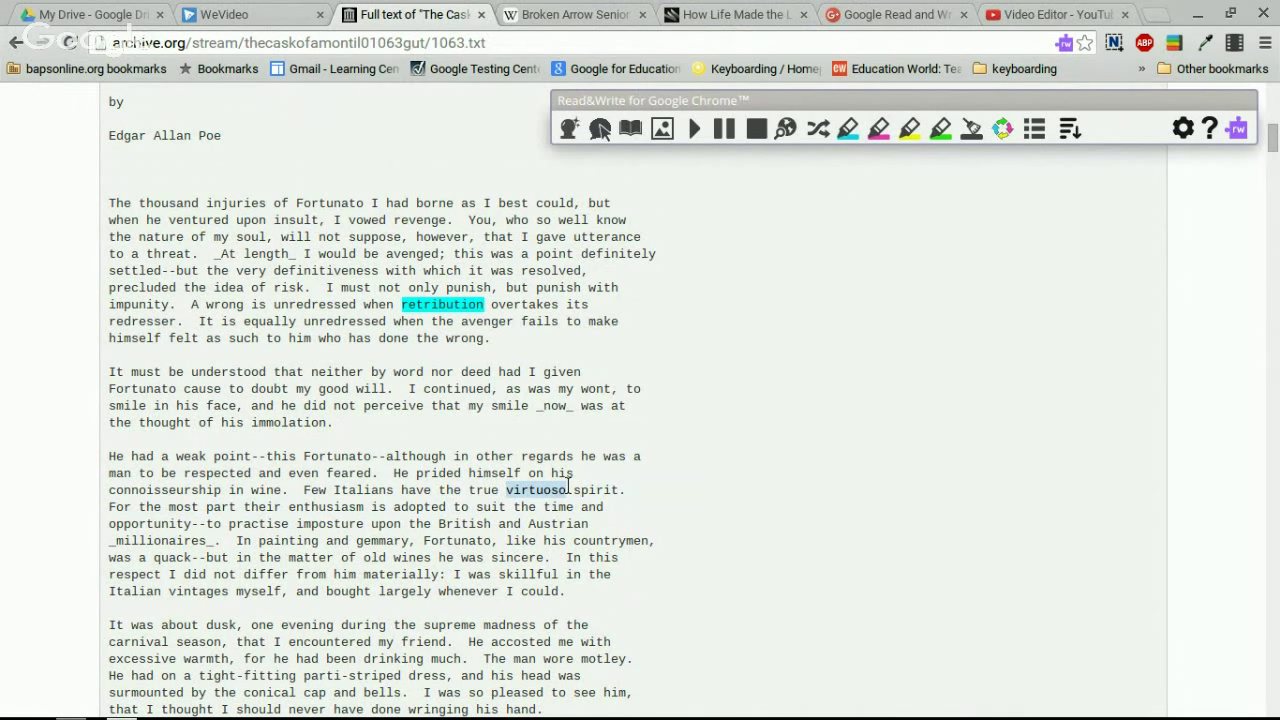
{"action": "left_click", "coordinate": [878, 128]}
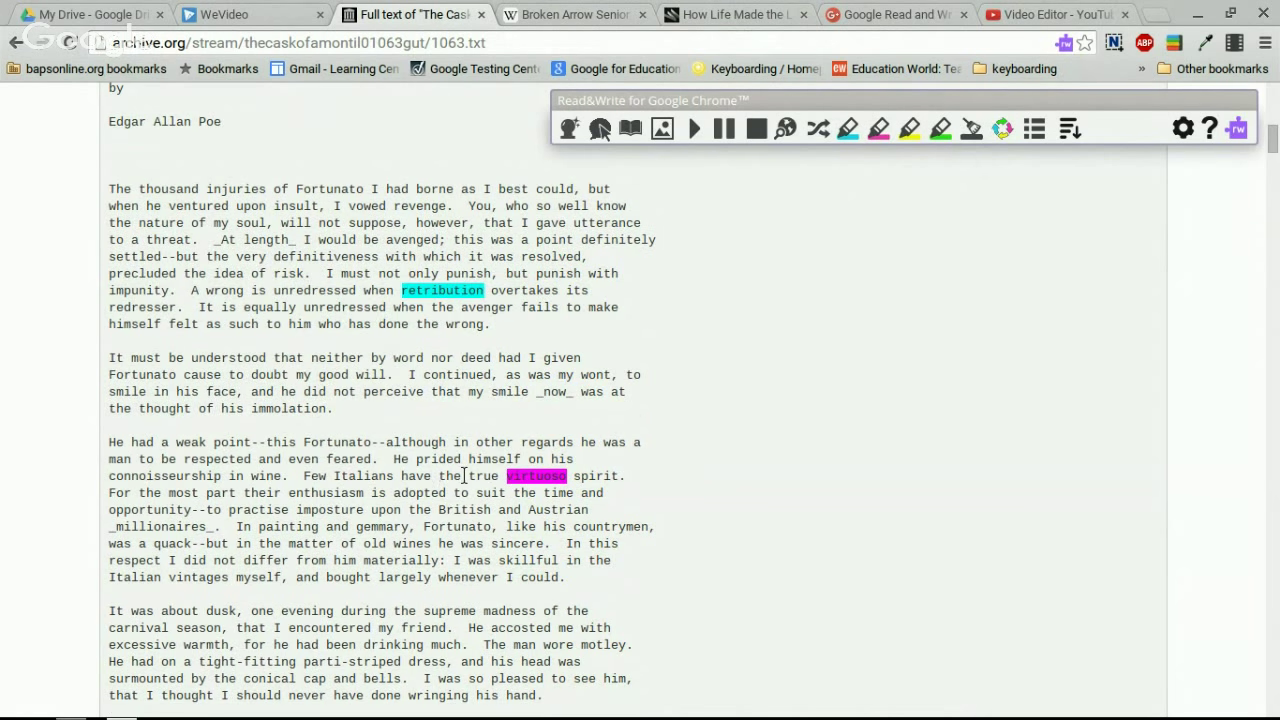
Step: Highlight "motley" in yellow and "smile" in blue in the Poe text
{"action": "scroll", "coordinate": [446, 520], "scroll_direction": "down", "scroll_amount": 1}
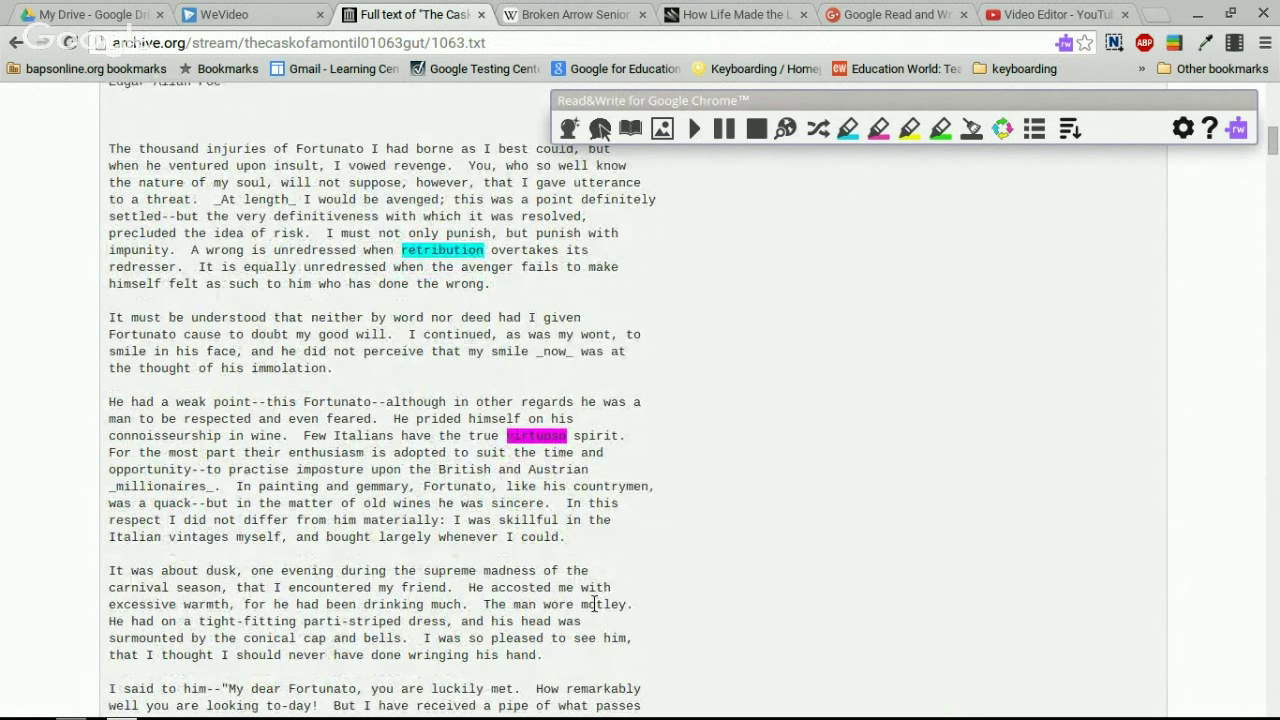
{"action": "left_click_drag", "start_coordinate": [582, 606], "coordinate": [625, 604]}
{"action": "left_click", "coordinate": [907, 133]}
{"action": "left_click_drag", "start_coordinate": [493, 351], "coordinate": [527, 343]}
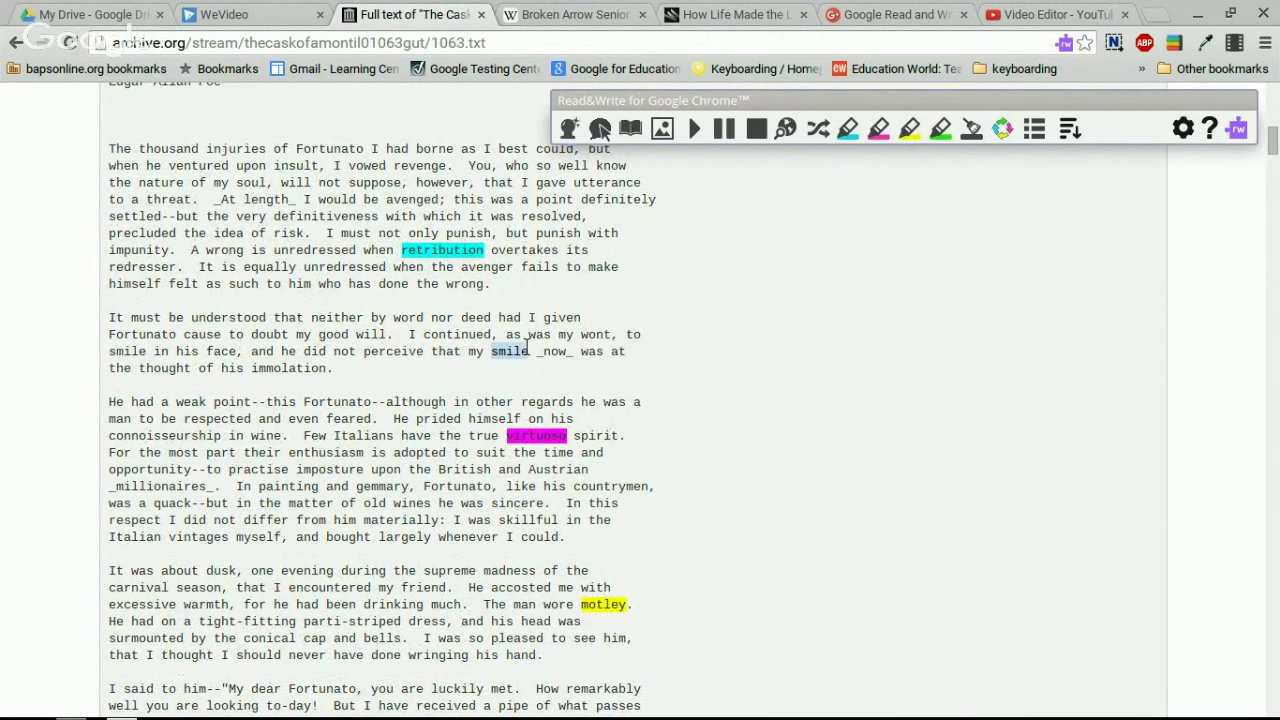
{"action": "left_click", "coordinate": [861, 129]}
Step: Highlight "pipe" in green and "immolation" in blue in the Poe text
{"action": "scroll", "coordinate": [741, 420], "scroll_direction": "down", "scroll_amount": 1}
{"action": "scroll", "coordinate": [720, 470], "scroll_direction": "down", "scroll_amount": 2}
{"action": "left_click_drag", "start_coordinate": [499, 548], "coordinate": [529, 548]}
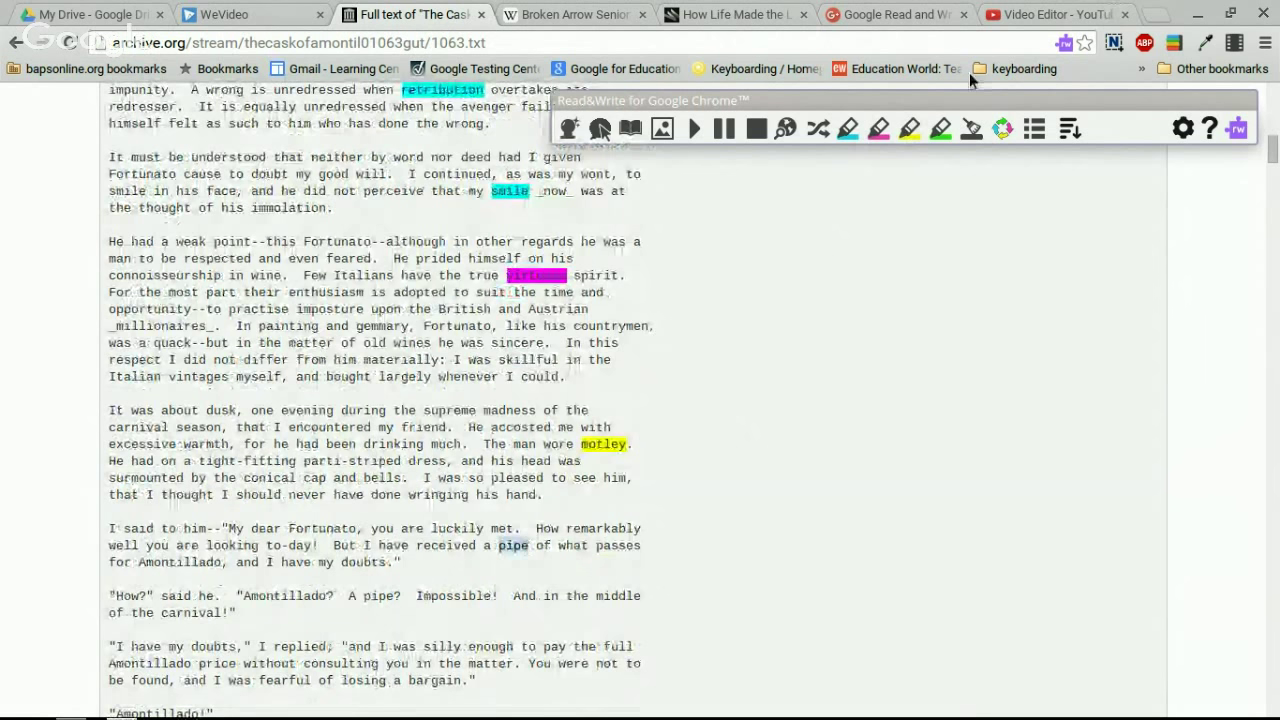
{"action": "left_click", "coordinate": [940, 128]}
{"action": "scroll", "coordinate": [344, 345], "scroll_direction": "down", "scroll_amount": 1}
{"action": "scroll", "coordinate": [344, 345], "scroll_direction": "down", "scroll_amount": 1}
{"action": "scroll", "coordinate": [357, 370], "scroll_direction": "up", "scroll_amount": 2}
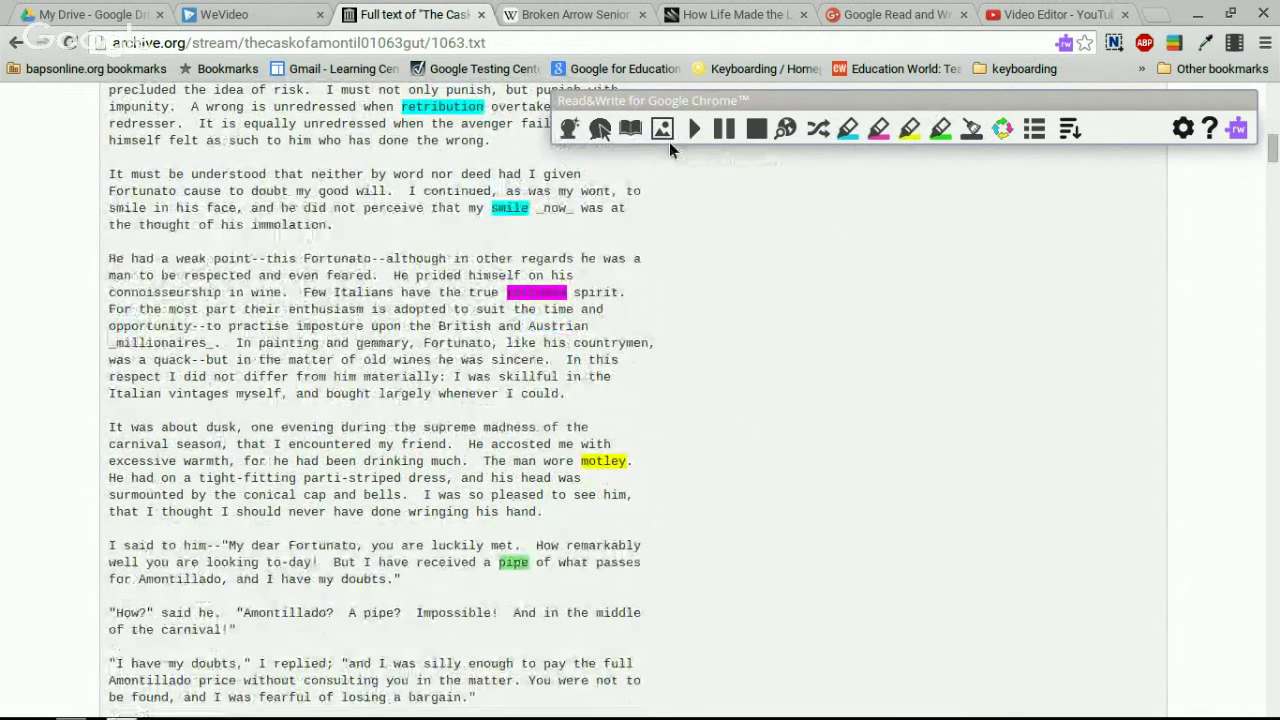
{"action": "left_click_drag", "start_coordinate": [251, 226], "coordinate": [329, 226]}
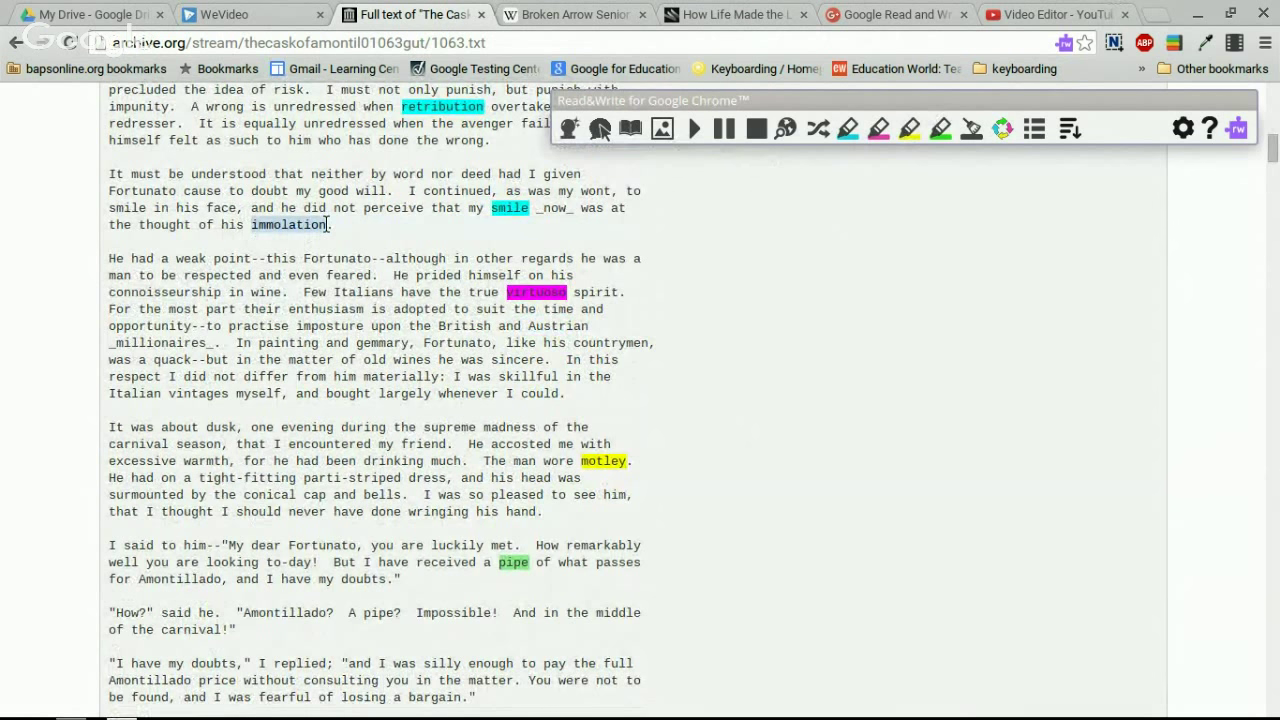
{"action": "left_click", "coordinate": [853, 134]}
Step: Generate a vocabulary list document from the highlighted words in the Poe text
{"action": "scroll", "coordinate": [862, 306], "scroll_direction": "up", "scroll_amount": 3}
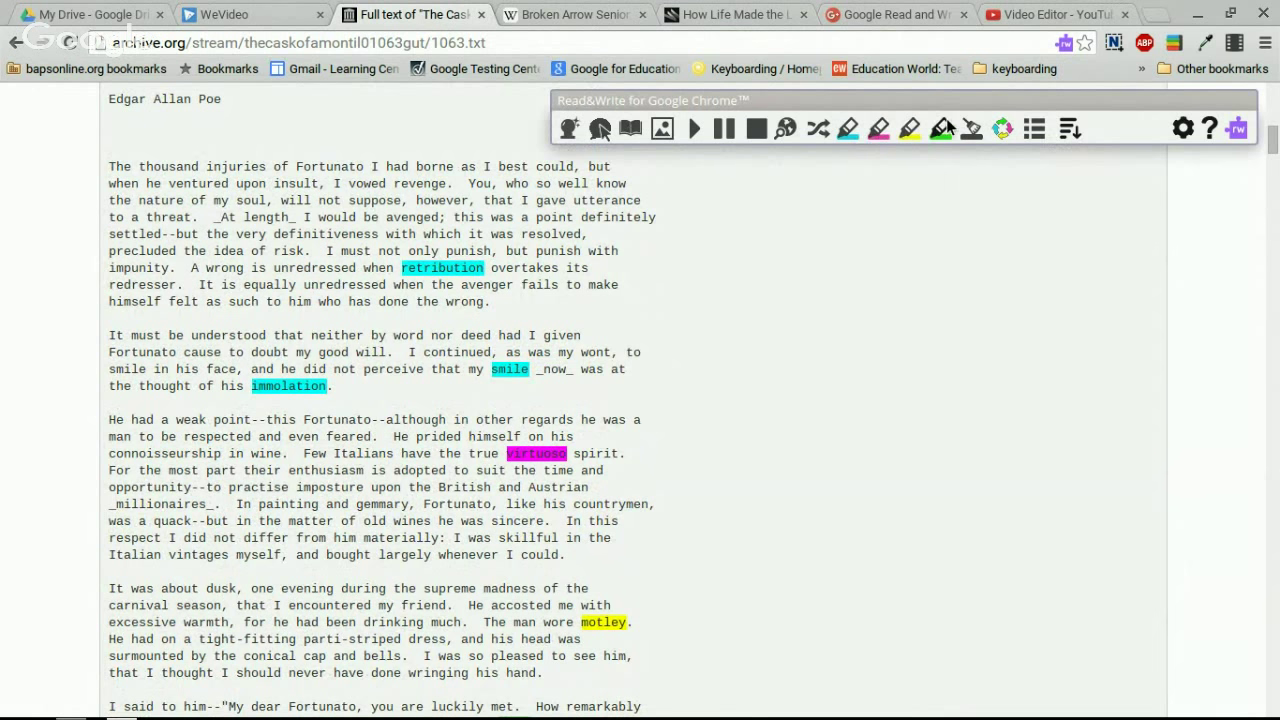
{"action": "left_click", "coordinate": [1034, 136]}
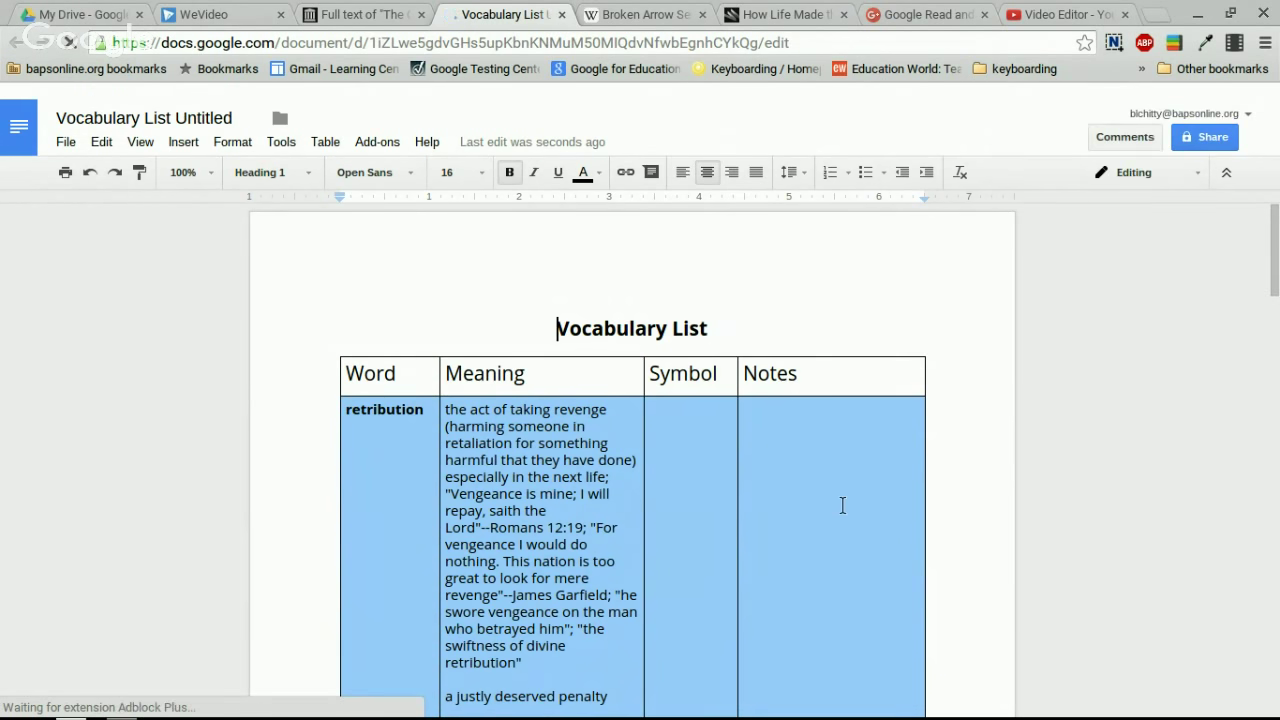
Step: Review the words, meanings, symbols and notes columns throughout the Vocabulary List table, down to "motley" and back to the beginning
{"action": "scroll", "coordinate": [636, 588], "scroll_direction": "down", "scroll_amount": 1}
{"action": "scroll", "coordinate": [673, 492], "scroll_direction": "down", "scroll_amount": 3}
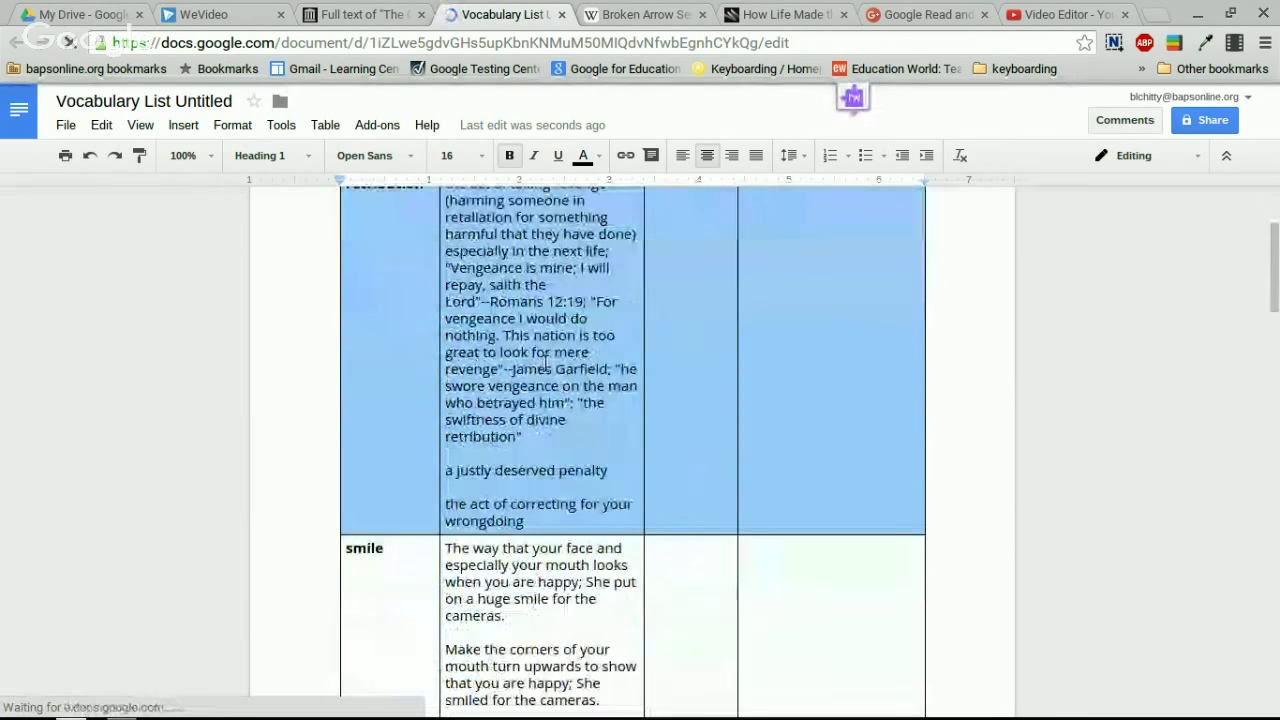
{"action": "scroll", "coordinate": [471, 293], "scroll_direction": "down", "scroll_amount": 3}
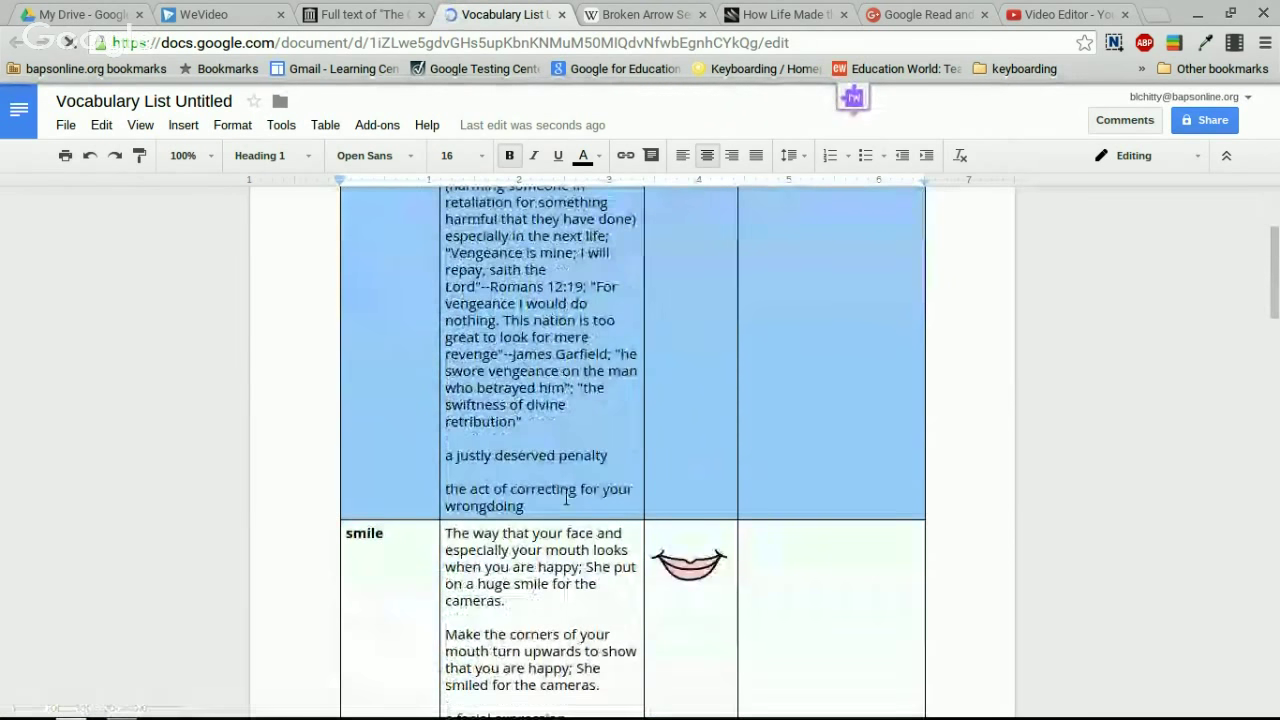
{"action": "scroll", "coordinate": [660, 437], "scroll_direction": "down", "scroll_amount": 2}
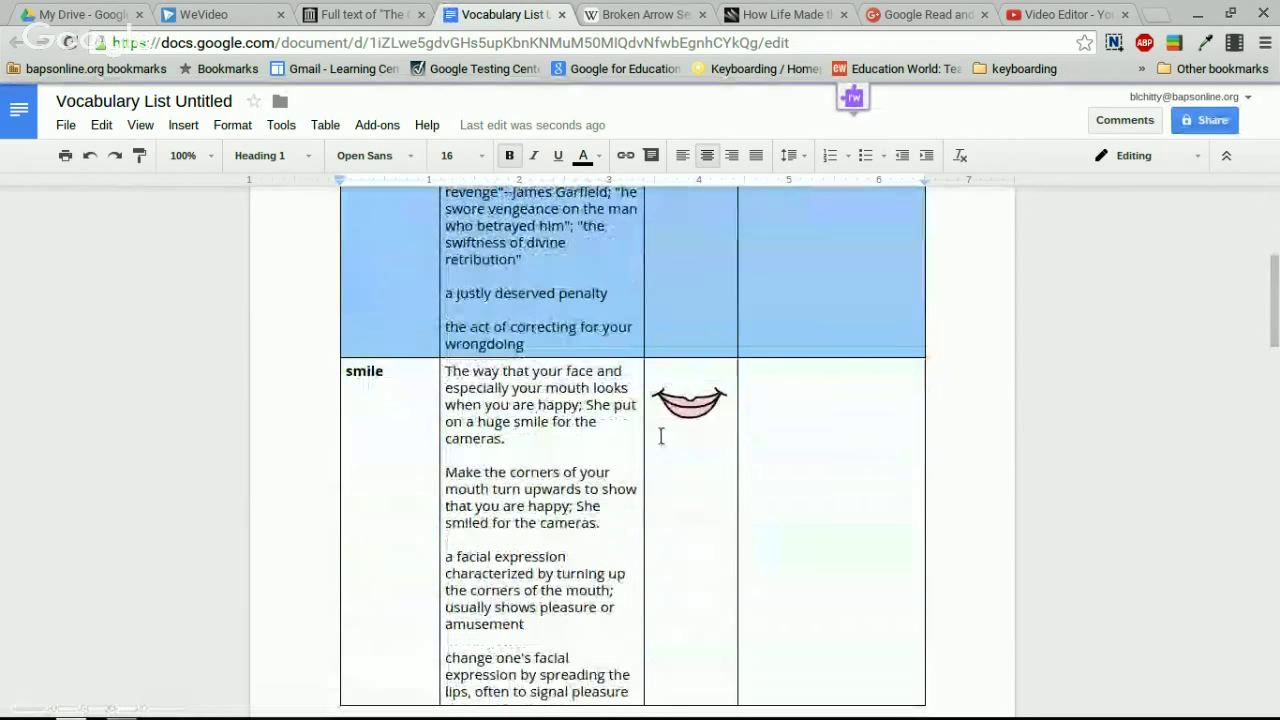
{"action": "scroll", "coordinate": [553, 404], "scroll_direction": "down", "scroll_amount": 12}
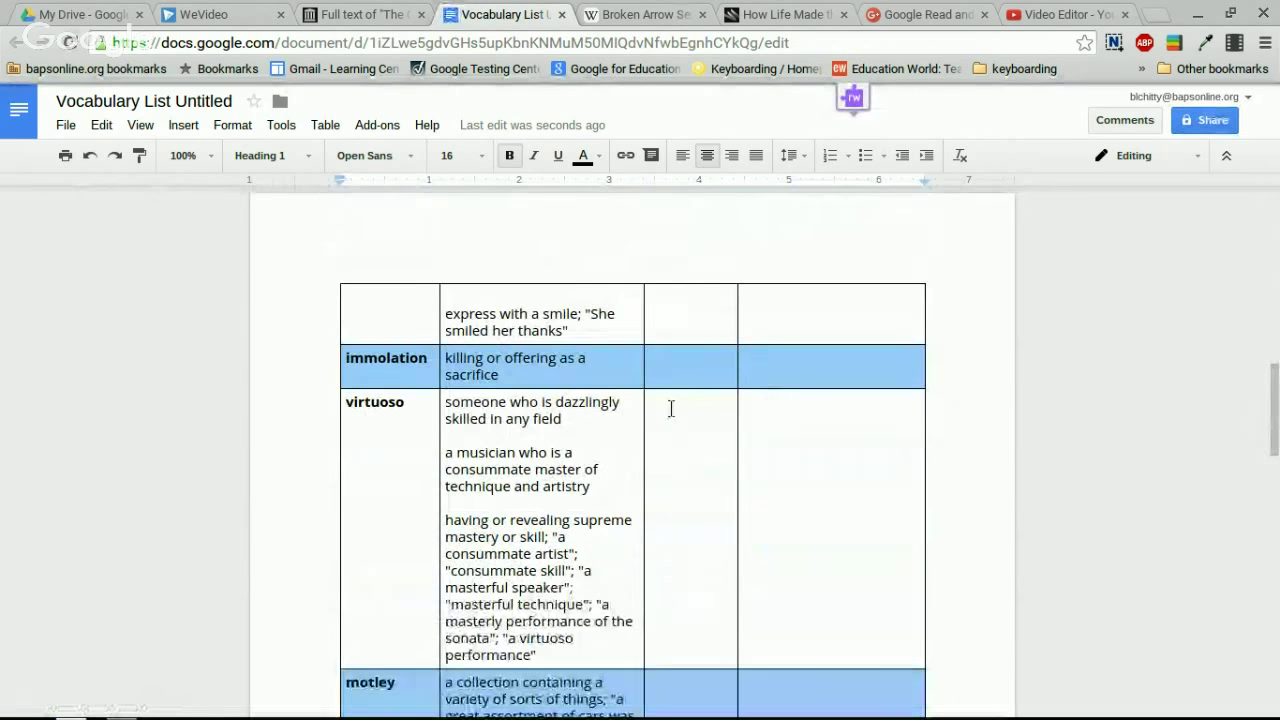
{"action": "scroll", "coordinate": [672, 410], "scroll_direction": "down", "scroll_amount": 4}
{"action": "scroll", "coordinate": [684, 431], "scroll_direction": "down", "scroll_amount": 5}
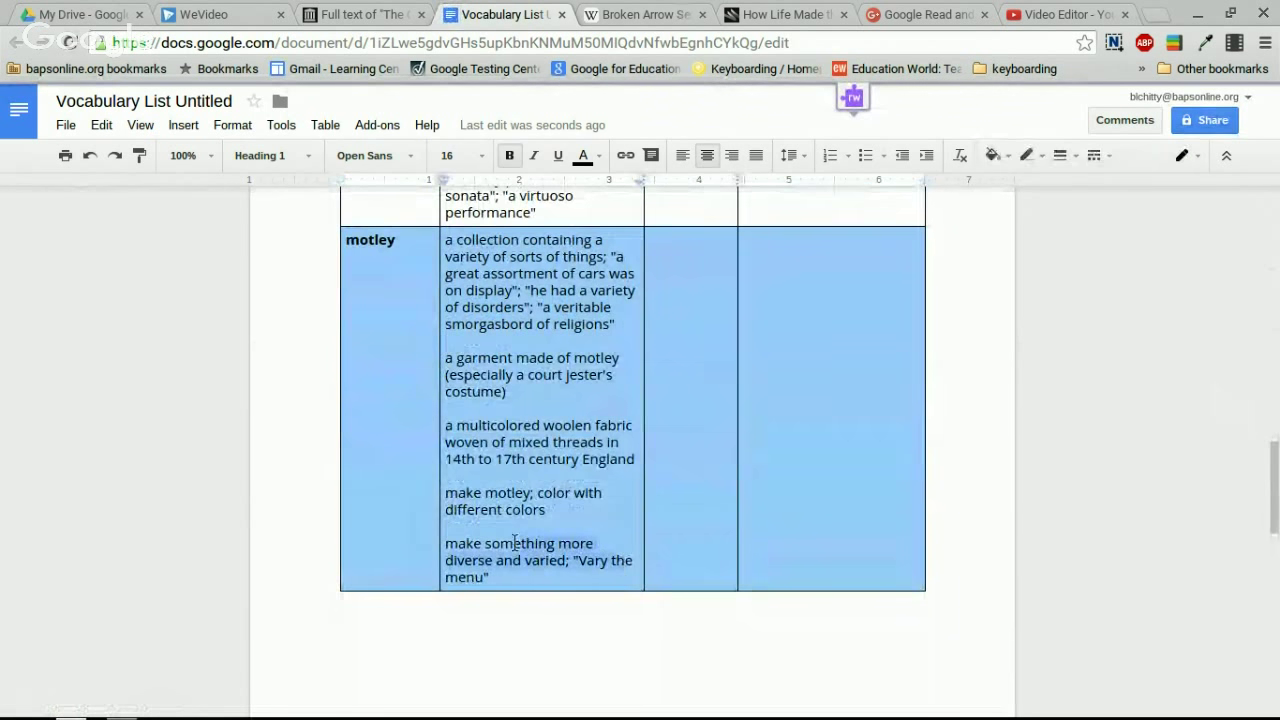
{"action": "left_click", "coordinate": [715, 456]}
{"action": "scroll", "coordinate": [738, 455], "scroll_direction": "up", "scroll_amount": 15}
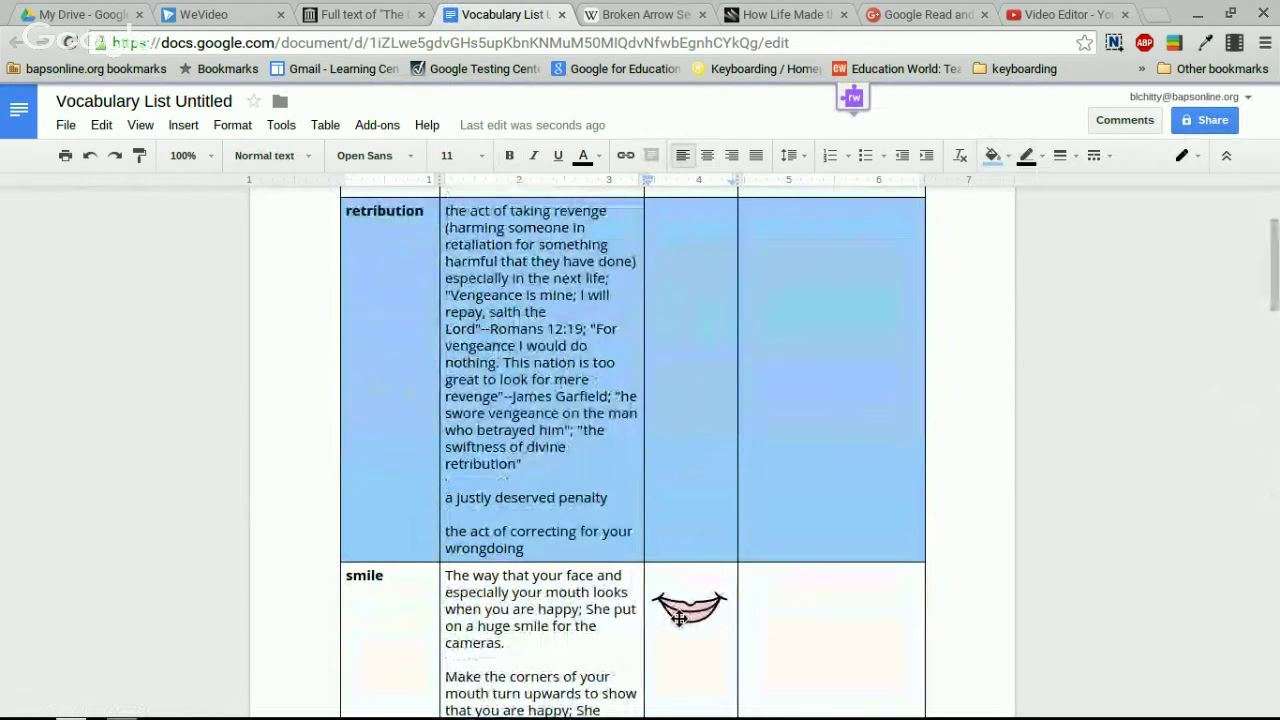
{"action": "scroll", "coordinate": [705, 661], "scroll_direction": "up", "scroll_amount": 1}
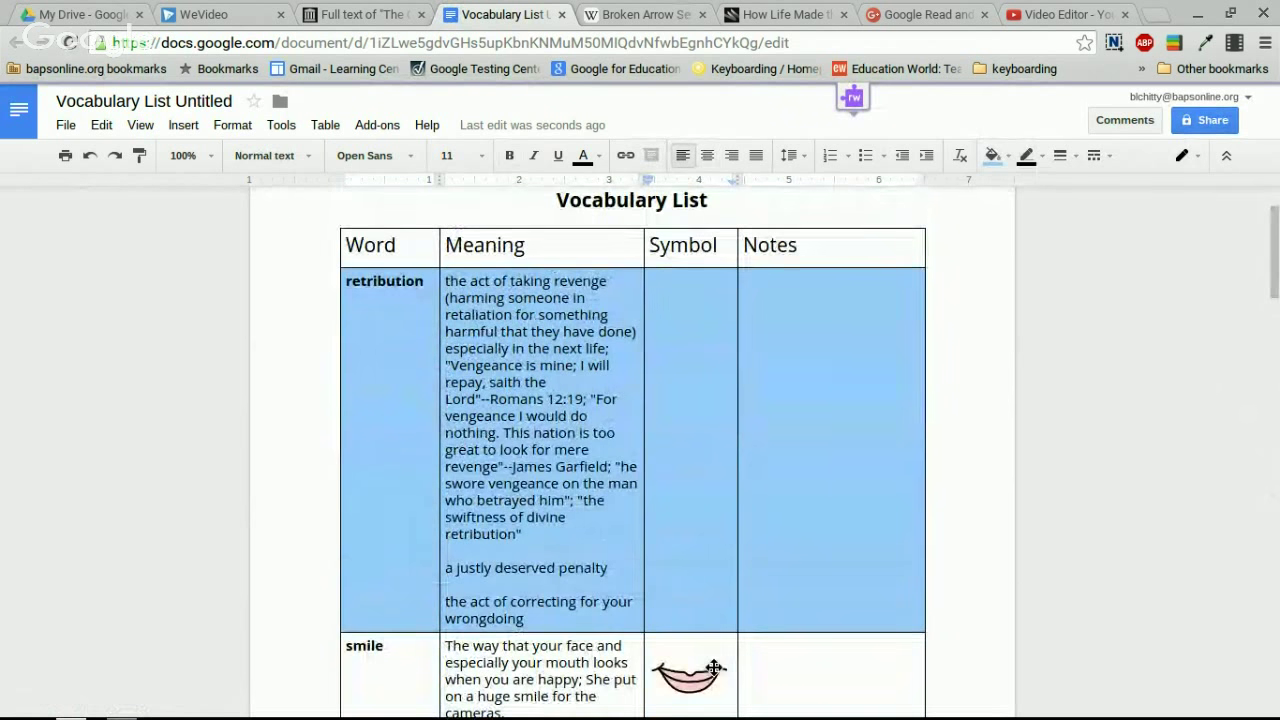
Step: Expand the Read&Write toolbar in the vocabulary document, look up "happy" from the "smile" meaning in the Picture Dictionary and close it
{"action": "left_click", "coordinate": [853, 97]}
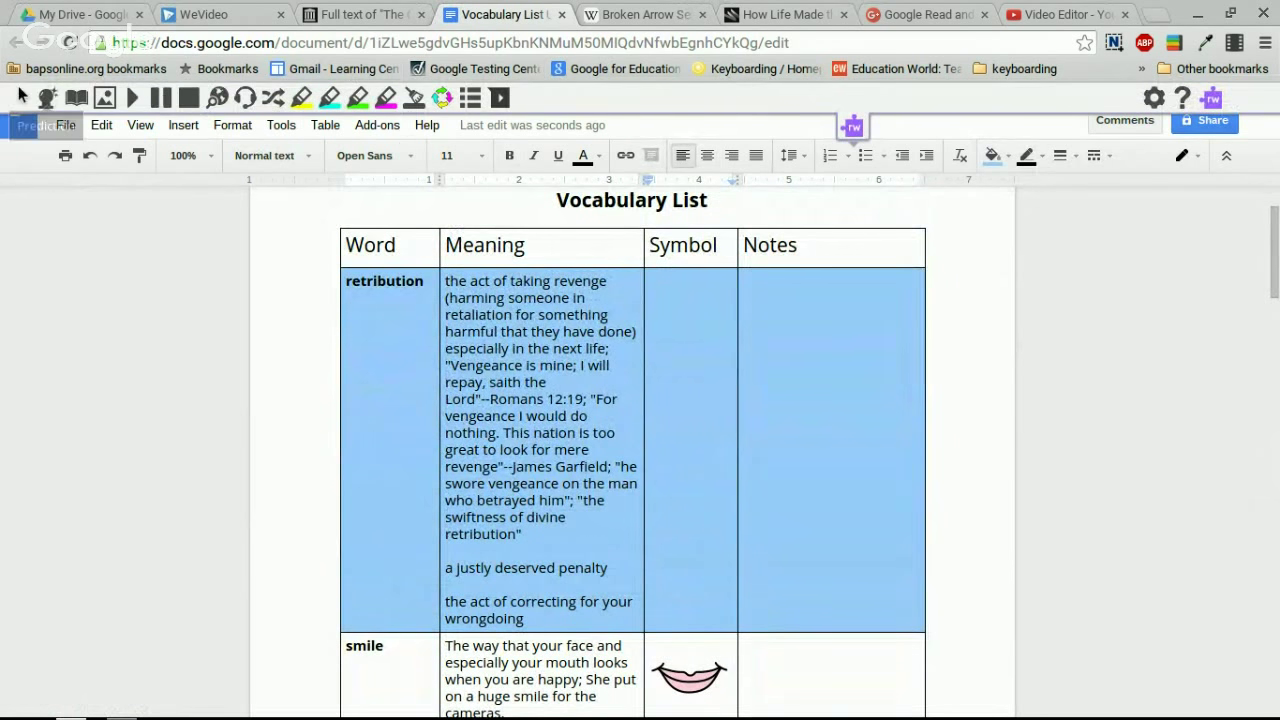
{"action": "scroll", "coordinate": [796, 213], "scroll_direction": "down", "scroll_amount": 1}
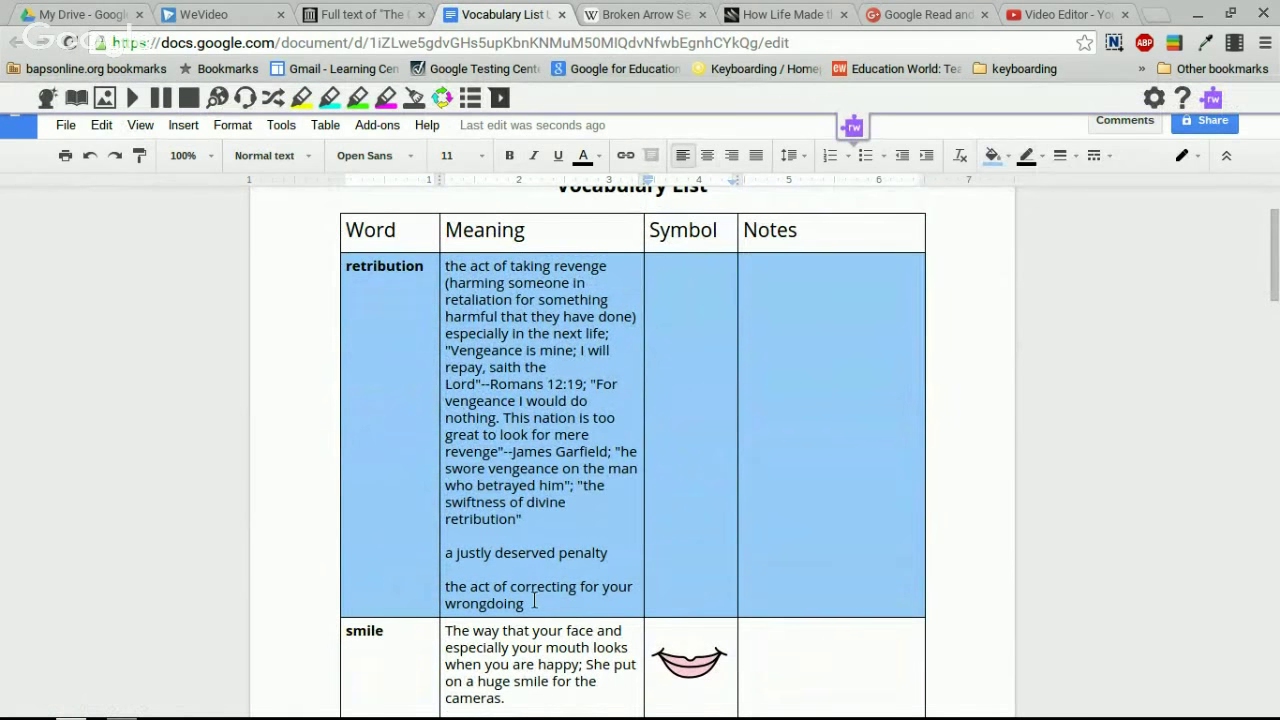
{"action": "left_click_drag", "start_coordinate": [538, 668], "coordinate": [578, 668]}
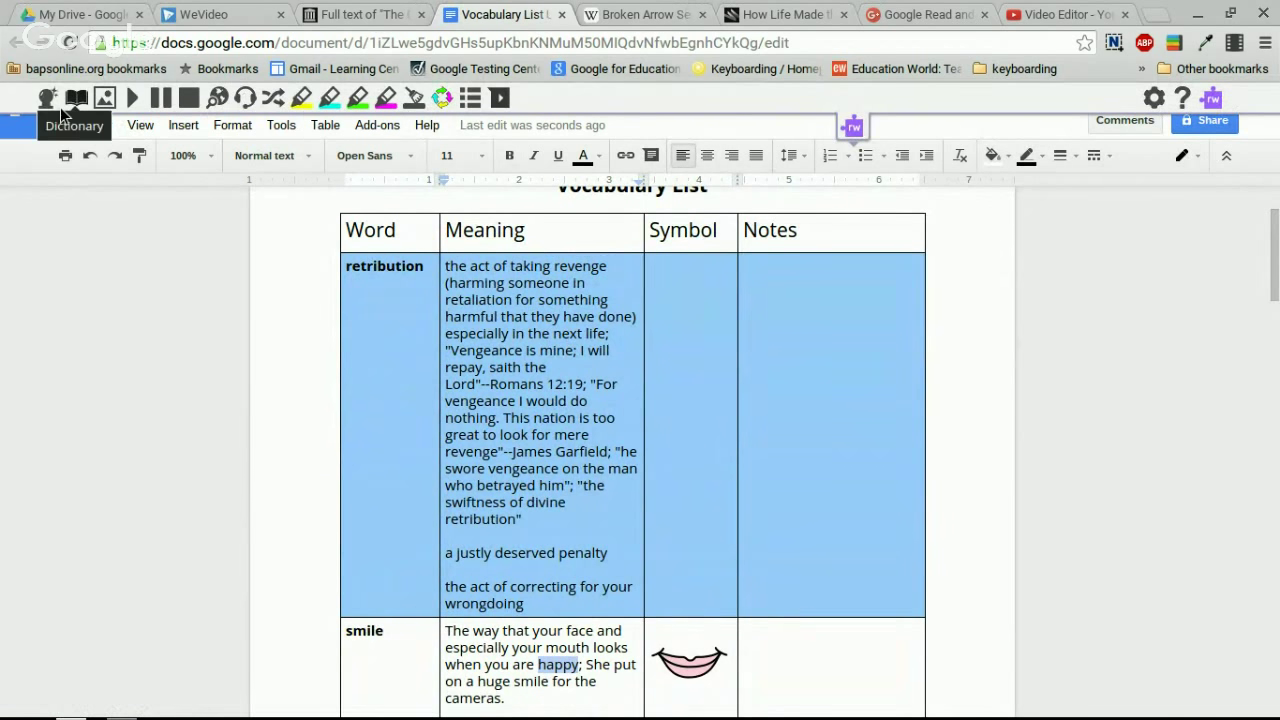
{"action": "left_click", "coordinate": [105, 98]}
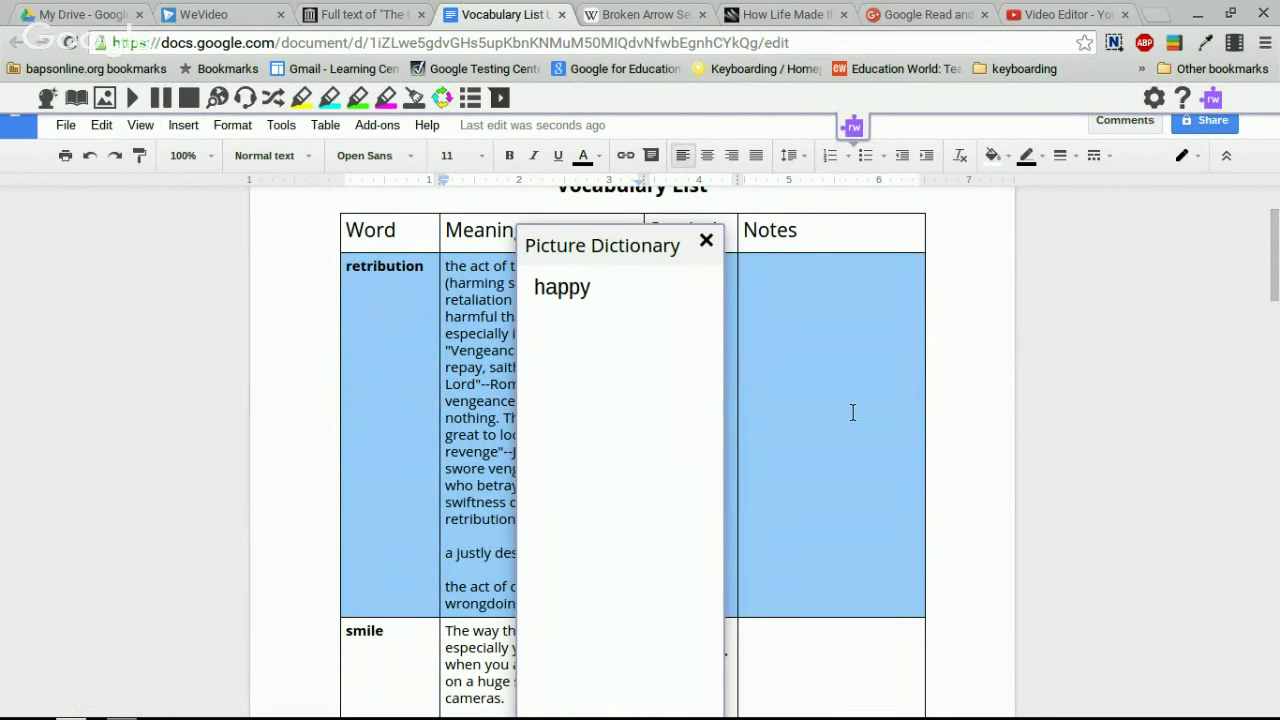
{"action": "left_click", "coordinate": [706, 240]}
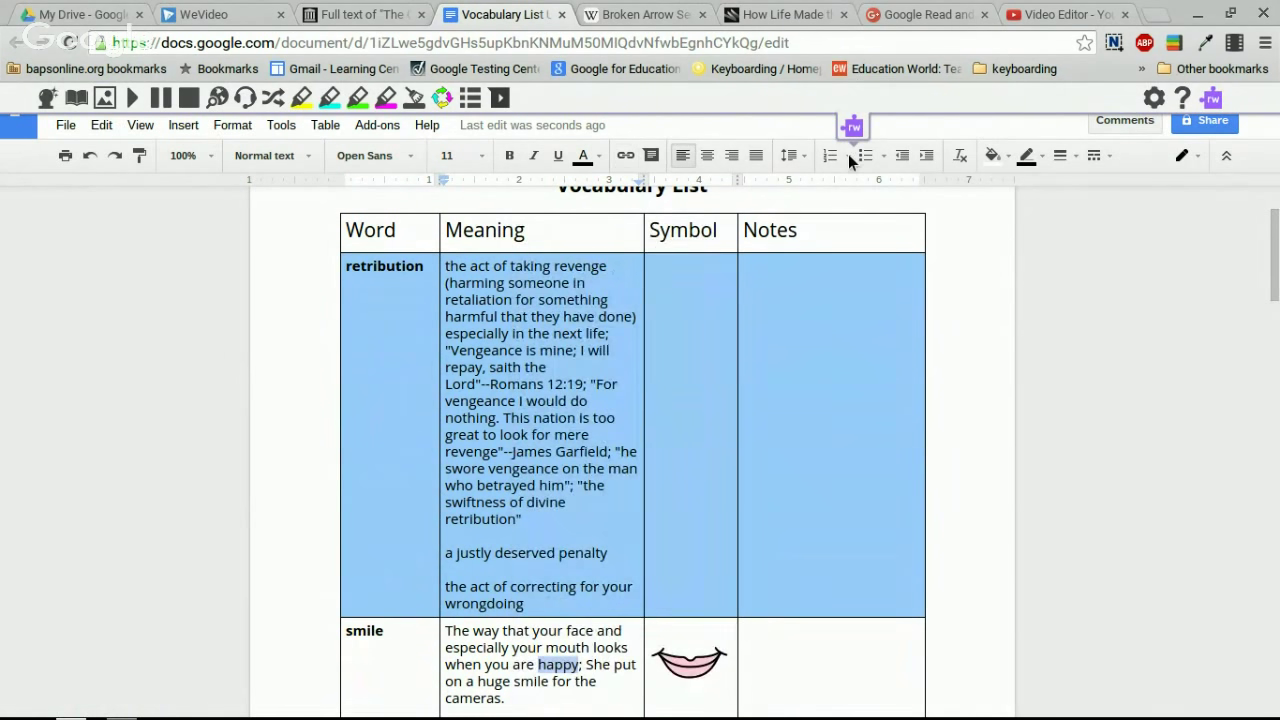
Step: Return to the Poe text, translate "wrong", have "mal", "error", "daño" and "injusticia" read aloud, and close the Translator
{"action": "left_click", "coordinate": [365, 14]}
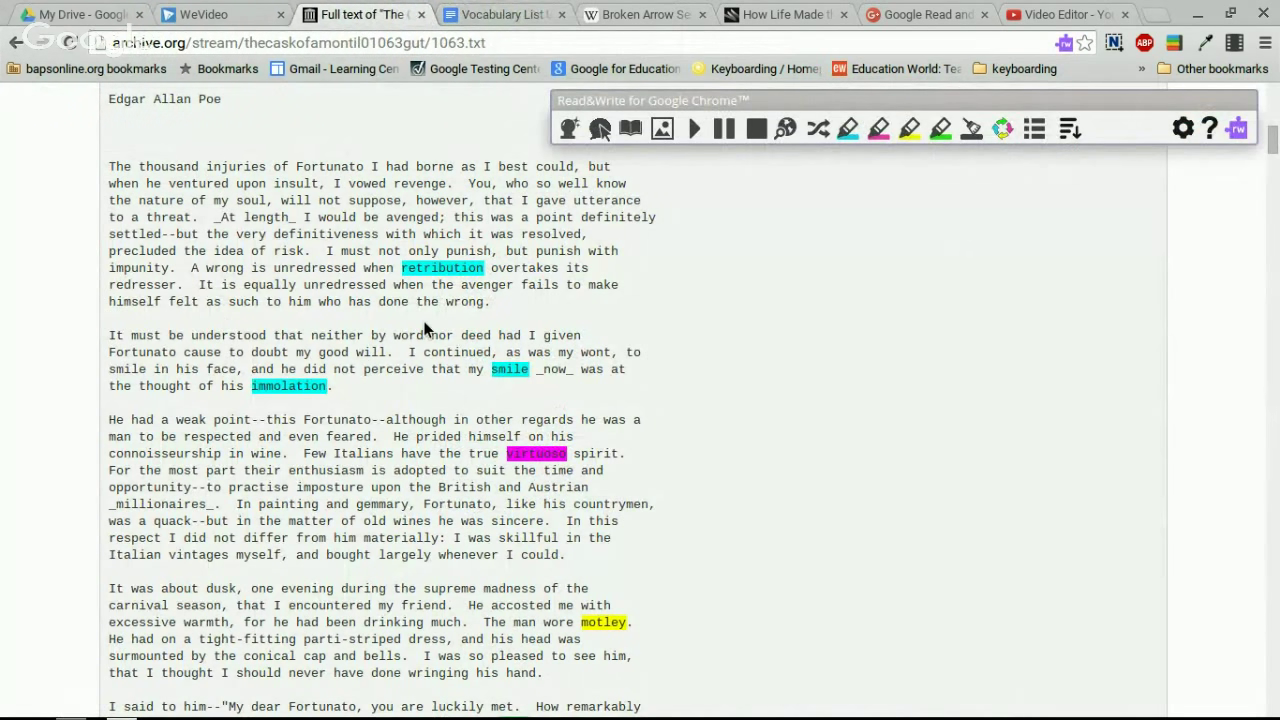
{"action": "double_click", "coordinate": [484, 309]}
{"action": "left_click", "coordinate": [818, 132]}
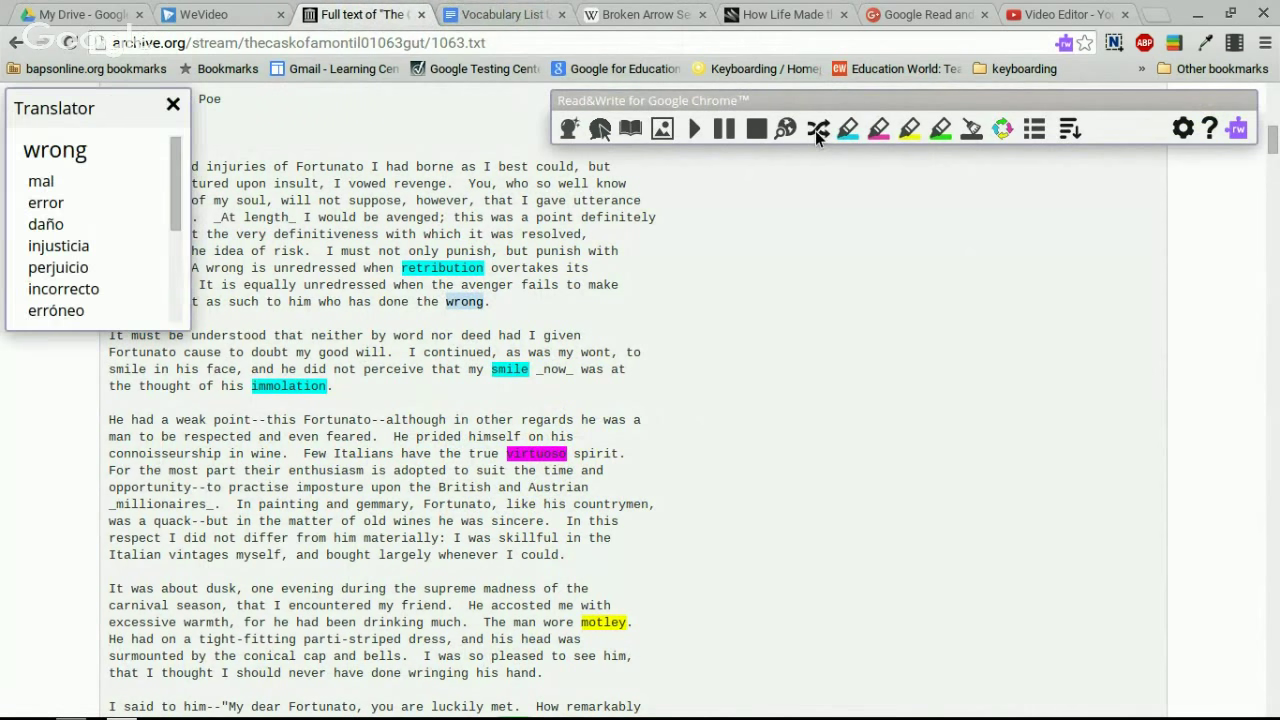
{"action": "double_click", "coordinate": [40, 184]}
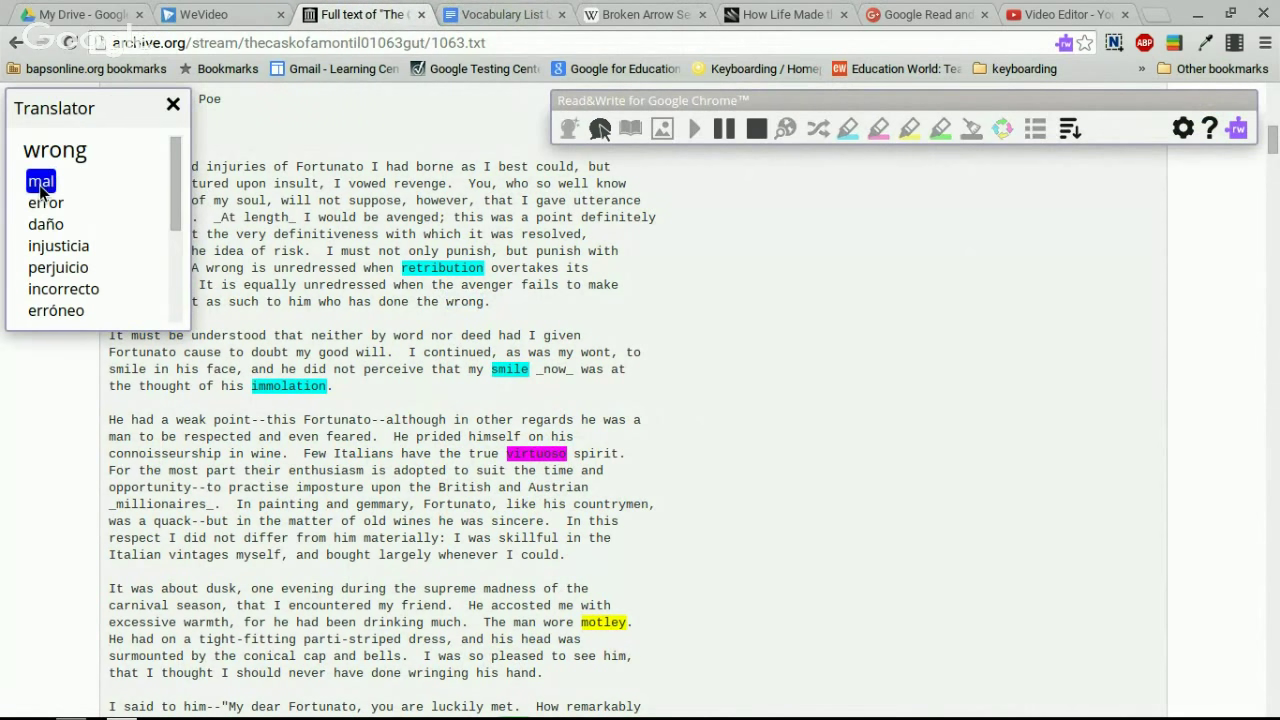
{"action": "double_click", "coordinate": [45, 203]}
{"action": "double_click", "coordinate": [45, 224]}
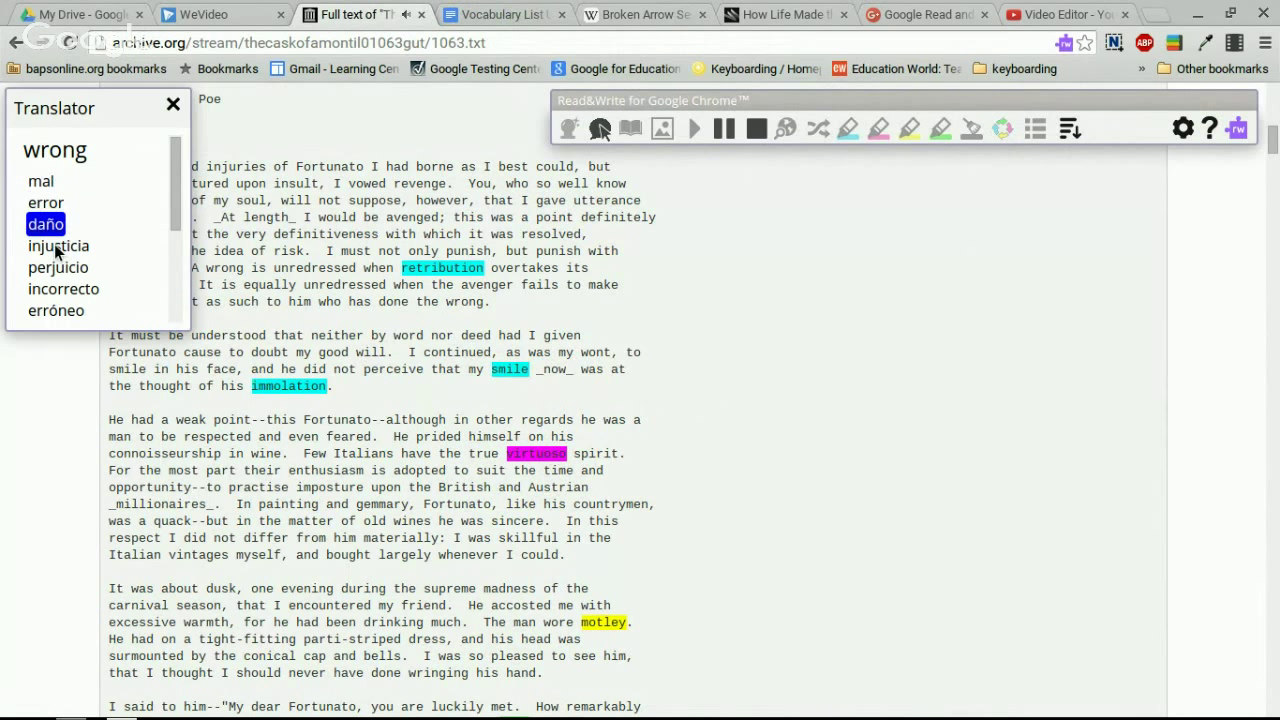
{"action": "double_click", "coordinate": [54, 244]}
{"action": "left_click", "coordinate": [178, 106]}
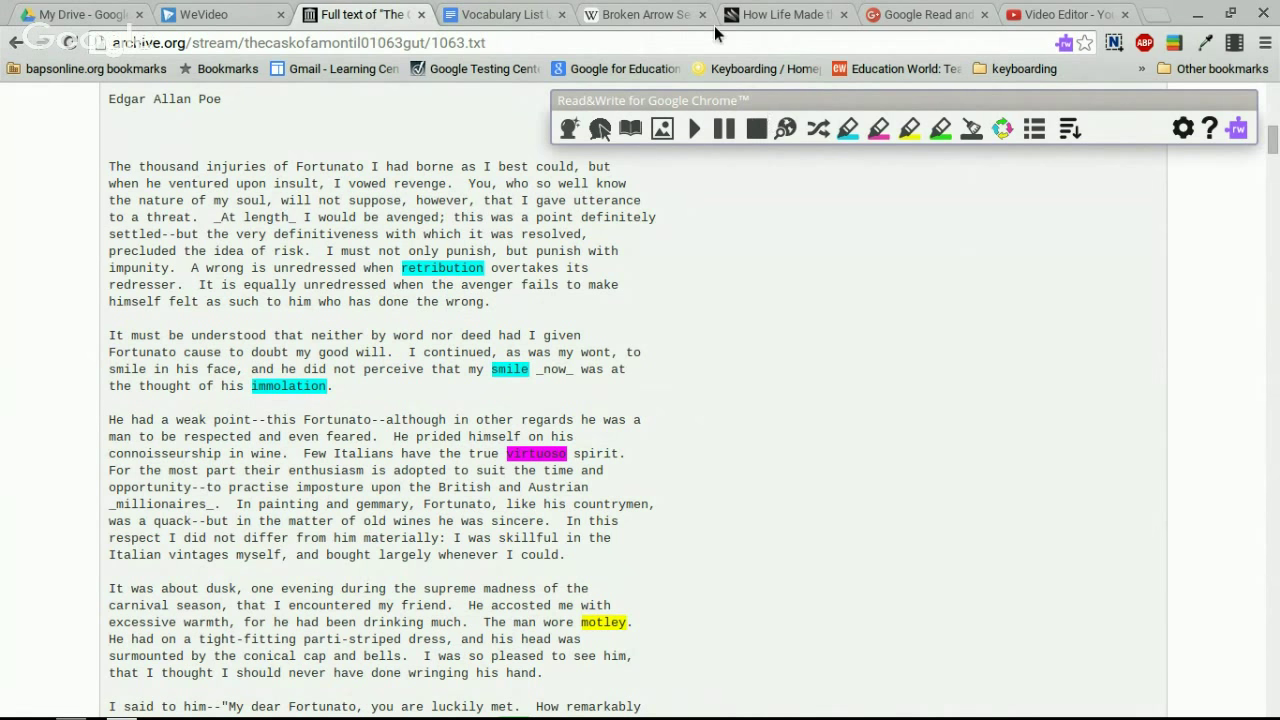
Step: Switch to the WIRED article on multicellular animals, show the Read&Write toolbar and skim to the opening paragraphs
{"action": "left_click", "coordinate": [770, 12]}
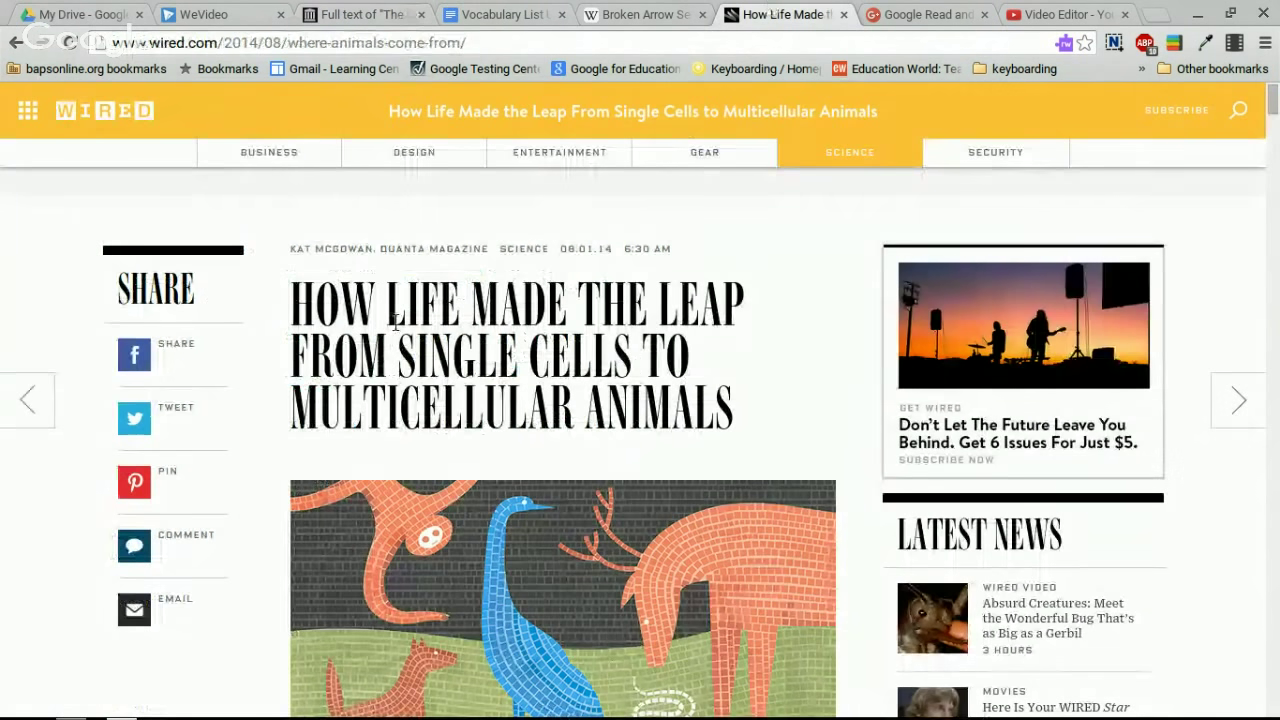
{"action": "left_click", "coordinate": [1066, 44]}
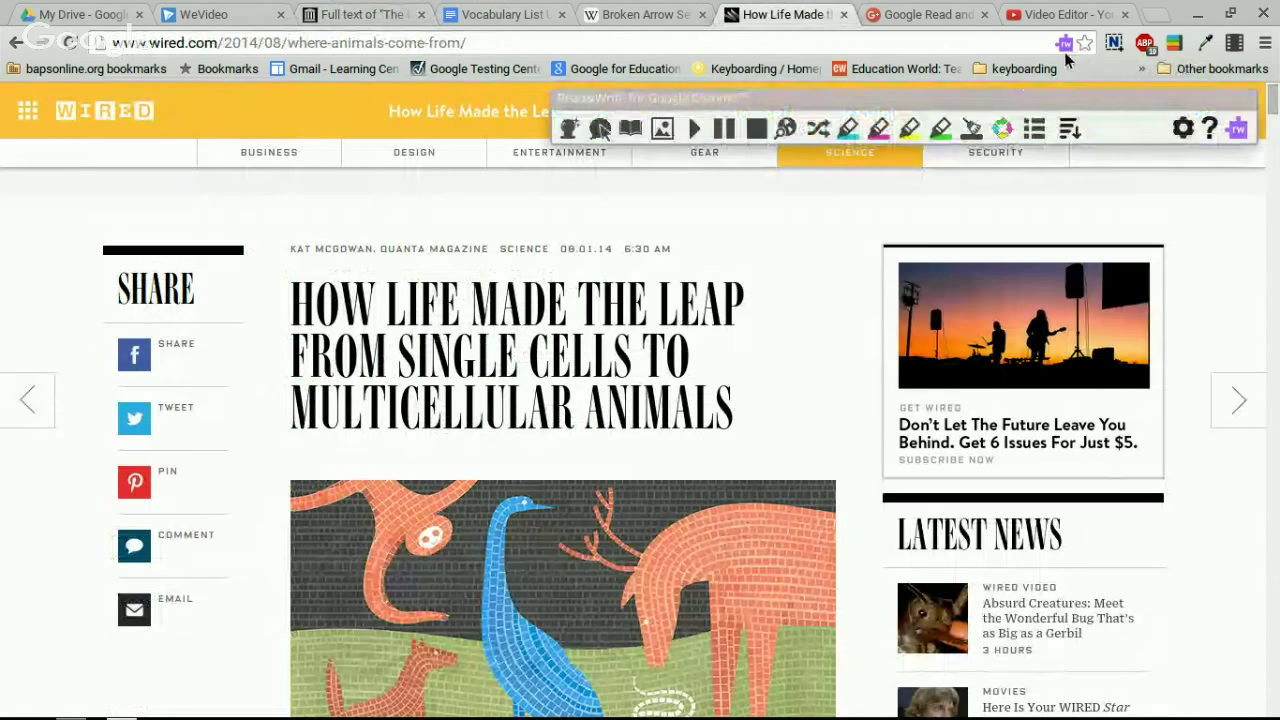
{"action": "scroll", "coordinate": [606, 346], "scroll_direction": "down", "scroll_amount": 3}
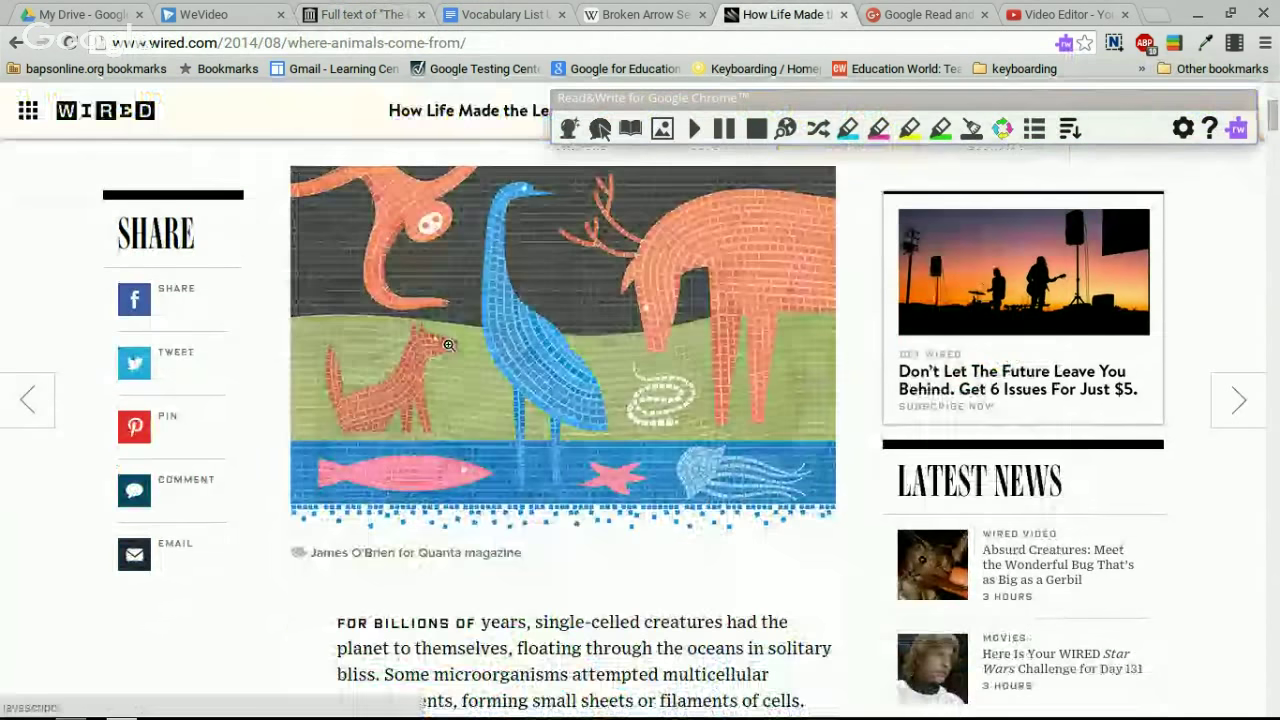
{"action": "scroll", "coordinate": [448, 345], "scroll_direction": "down", "scroll_amount": 15}
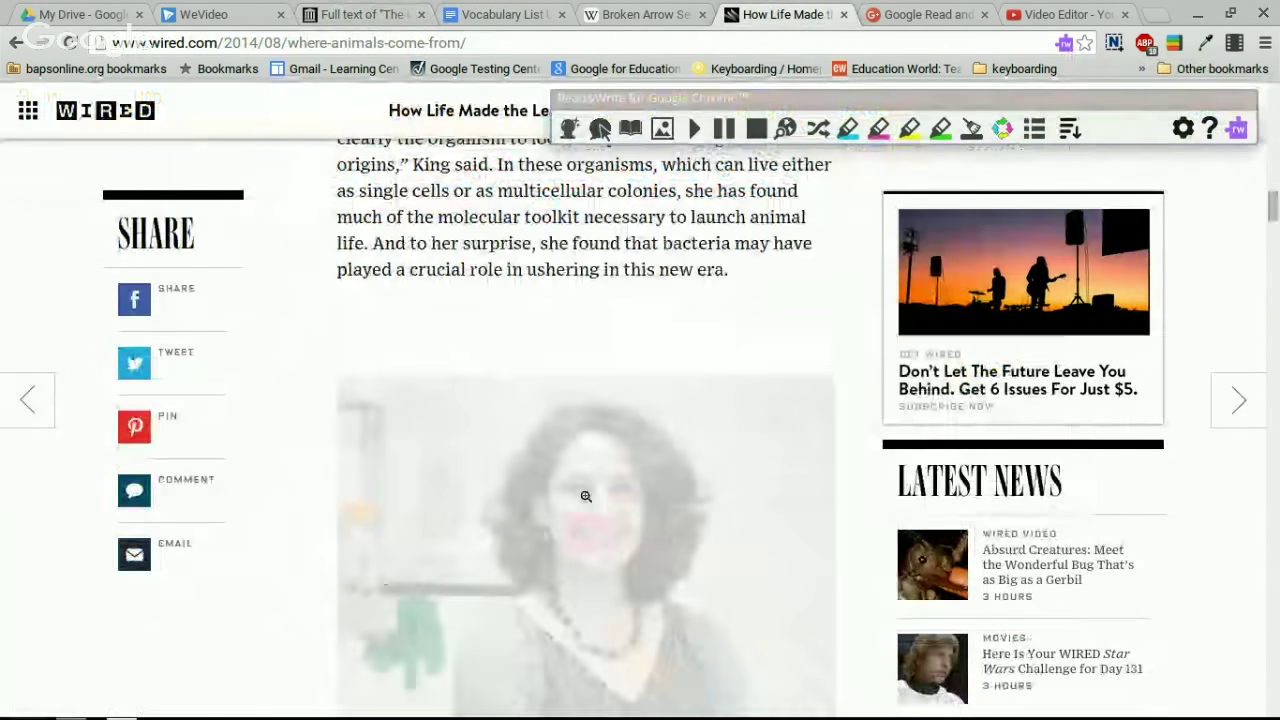
{"action": "scroll", "coordinate": [580, 490], "scroll_direction": "up", "scroll_amount": 12}
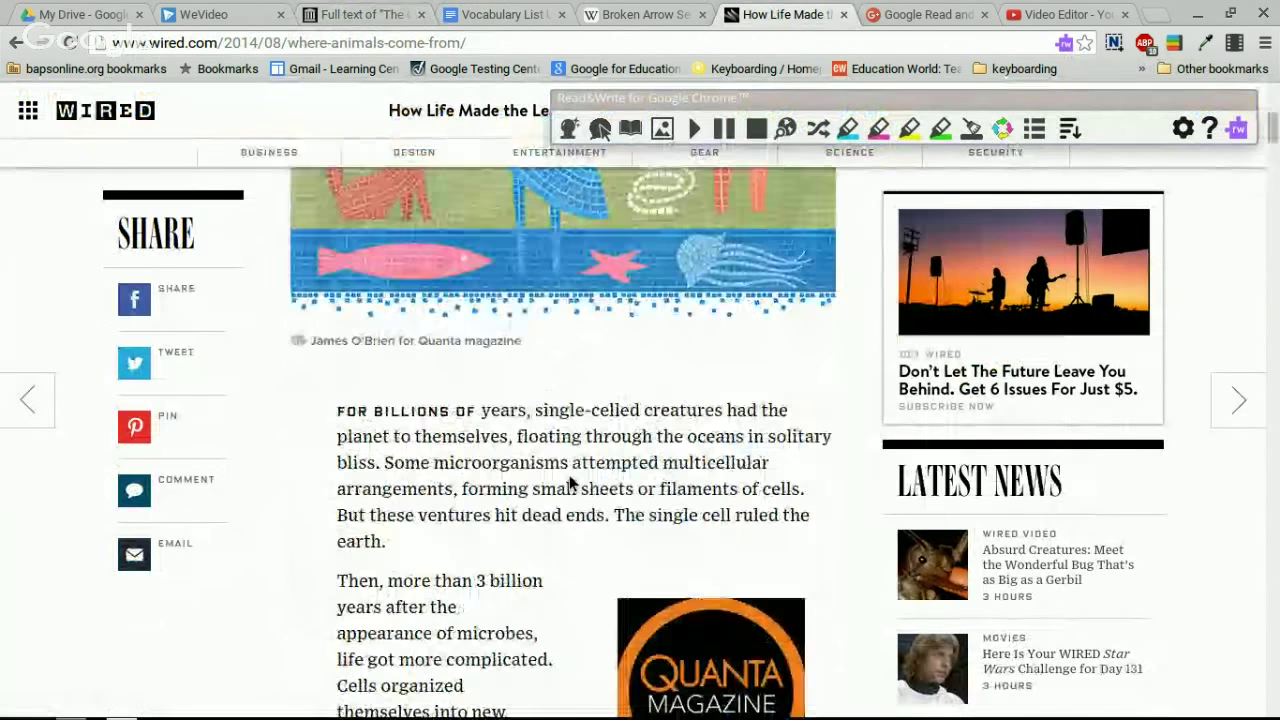
{"action": "scroll", "coordinate": [570, 483], "scroll_direction": "up", "scroll_amount": 5}
{"action": "scroll", "coordinate": [573, 484], "scroll_direction": "down", "scroll_amount": 5}
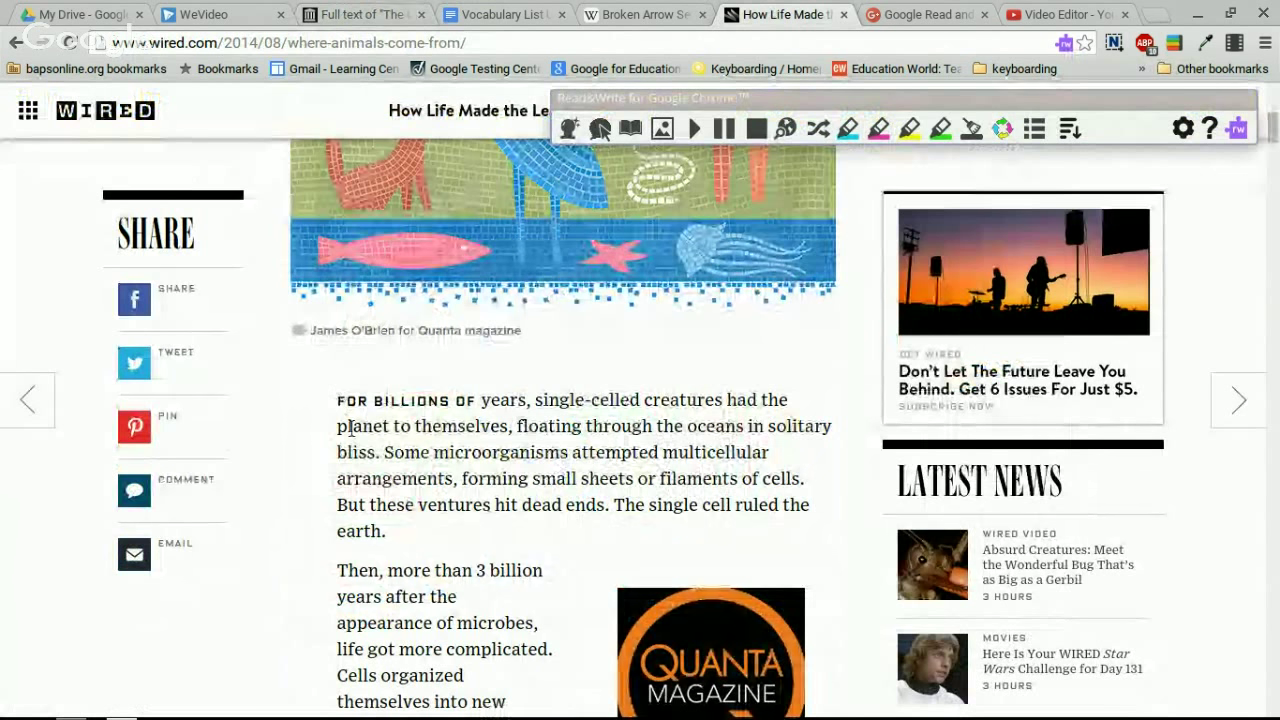
Step: Highlight the sentence from "They began to divide up the labor of life" through "digesting." in blue in the WIRED article
{"action": "scroll", "coordinate": [340, 402], "scroll_direction": "down", "scroll_amount": 3}
{"action": "scroll", "coordinate": [406, 343], "scroll_direction": "down", "scroll_amount": 2}
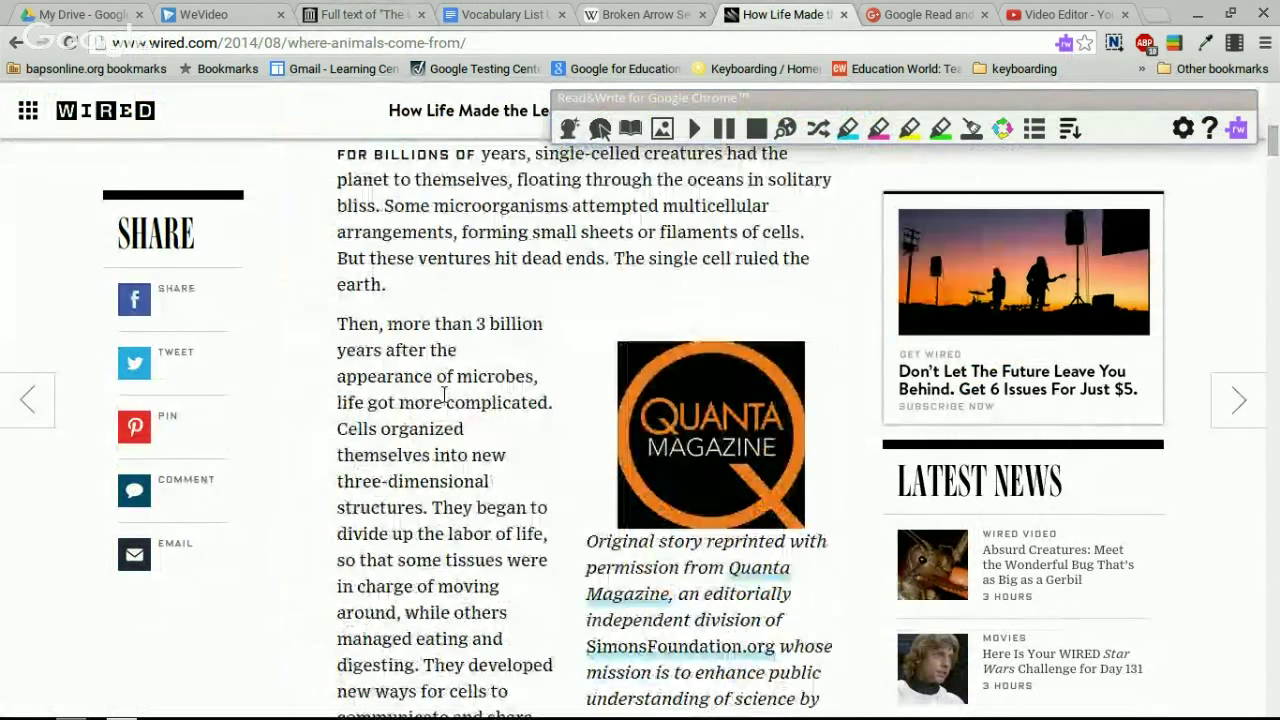
{"action": "left_click_drag", "start_coordinate": [432, 507], "coordinate": [418, 666]}
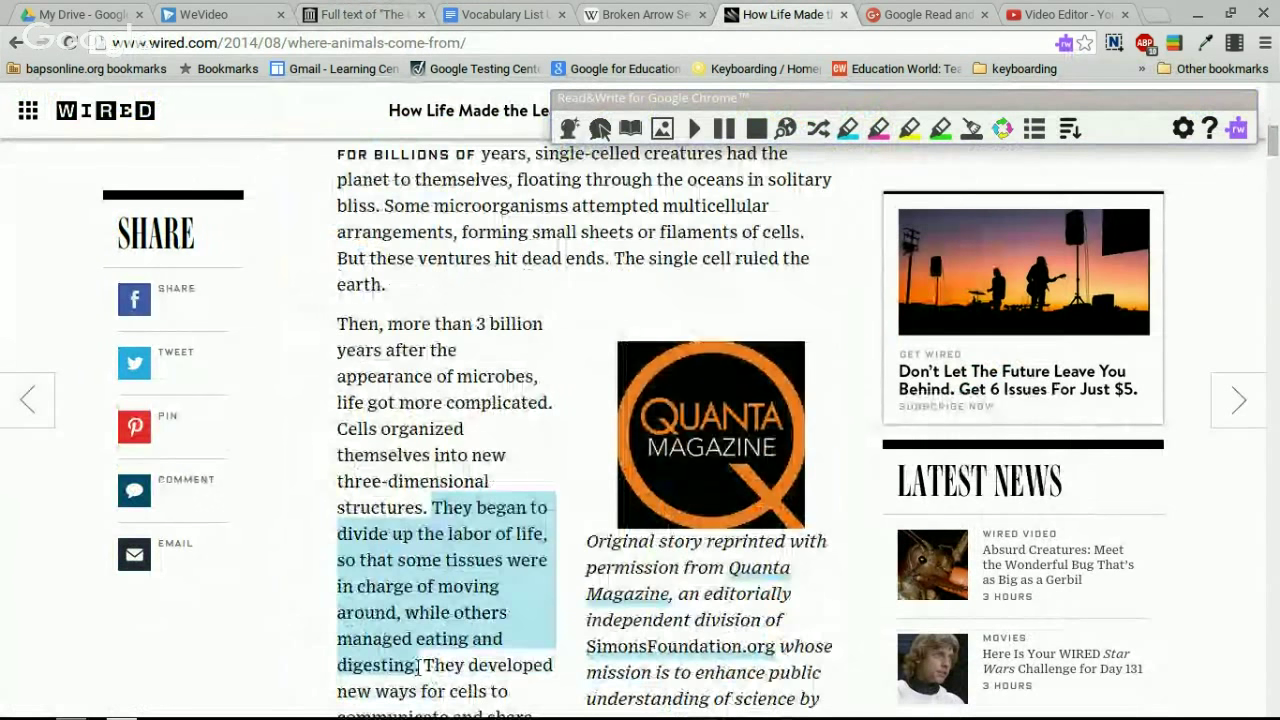
{"action": "left_click", "coordinate": [852, 130]}
Step: Highlight the sentence from "Prototypes for every animal body plan" through "crustaceans." in pink in the WIRED article
{"action": "scroll", "coordinate": [815, 164], "scroll_direction": "down", "scroll_amount": 6}
{"action": "scroll", "coordinate": [709, 333], "scroll_direction": "down", "scroll_amount": 3}
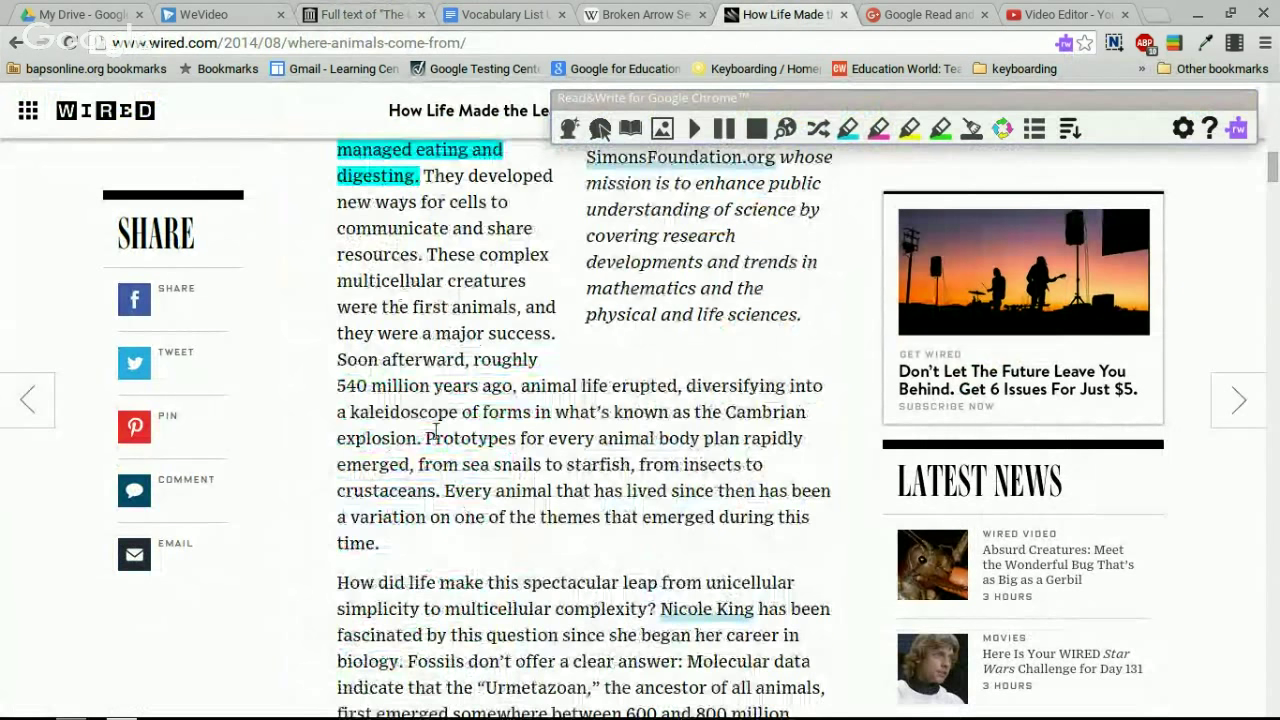
{"action": "left_click_drag", "start_coordinate": [425, 438], "coordinate": [440, 490]}
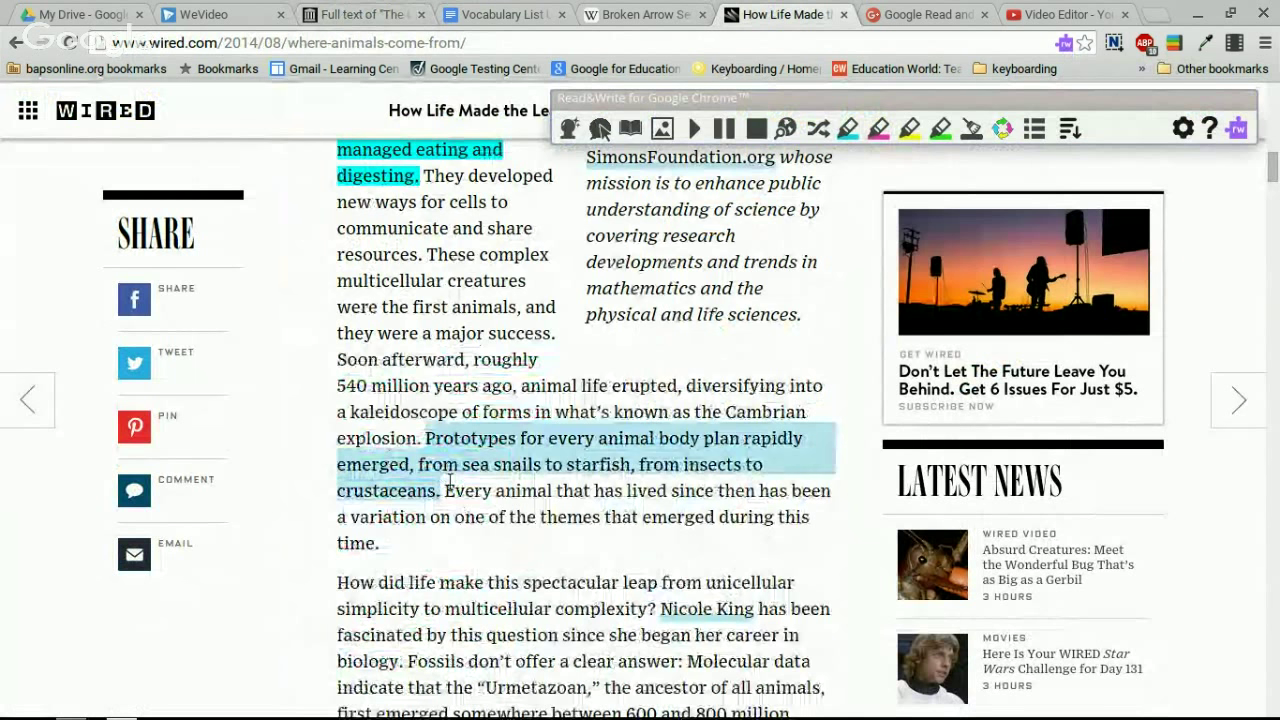
{"action": "left_click", "coordinate": [878, 130]}
{"action": "scroll", "coordinate": [648, 246], "scroll_direction": "down", "scroll_amount": 6}
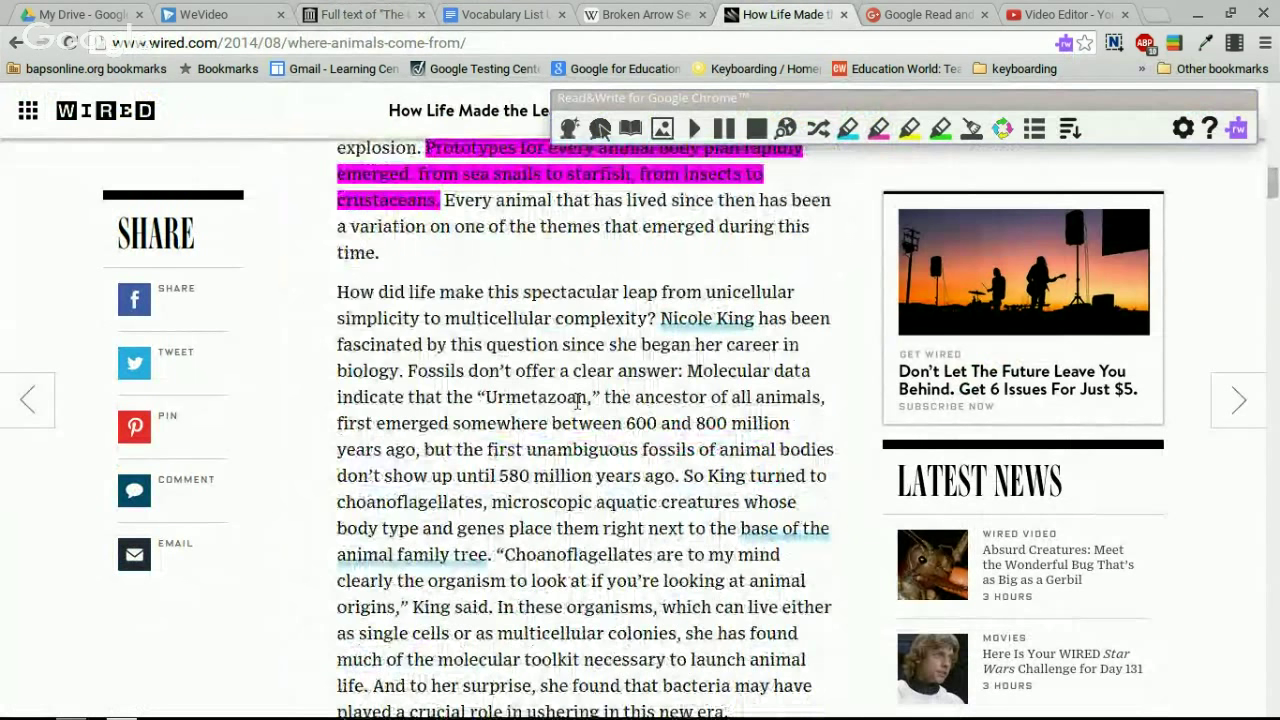
Step: Highlight the passage from "Fossils don't offer a clear answer" through "animal family tree." in green in the WIRED article
{"action": "left_click_drag", "start_coordinate": [407, 371], "coordinate": [498, 546]}
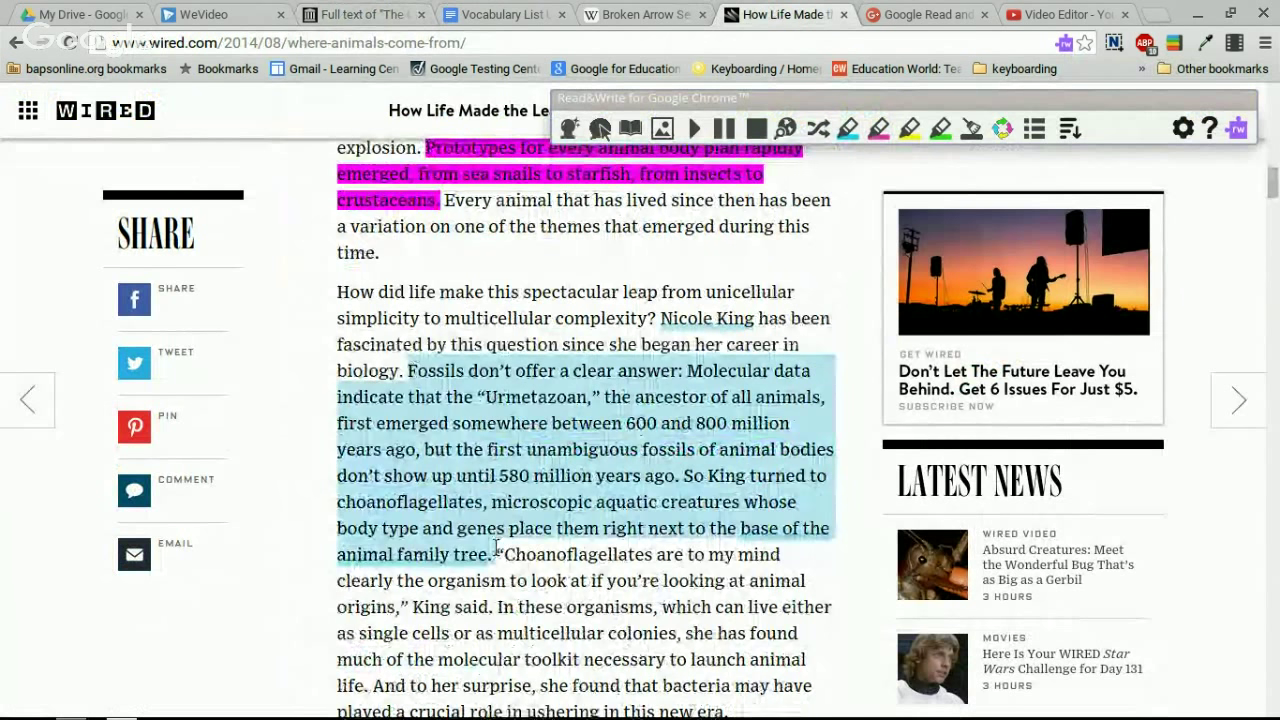
{"action": "left_click", "coordinate": [948, 130]}
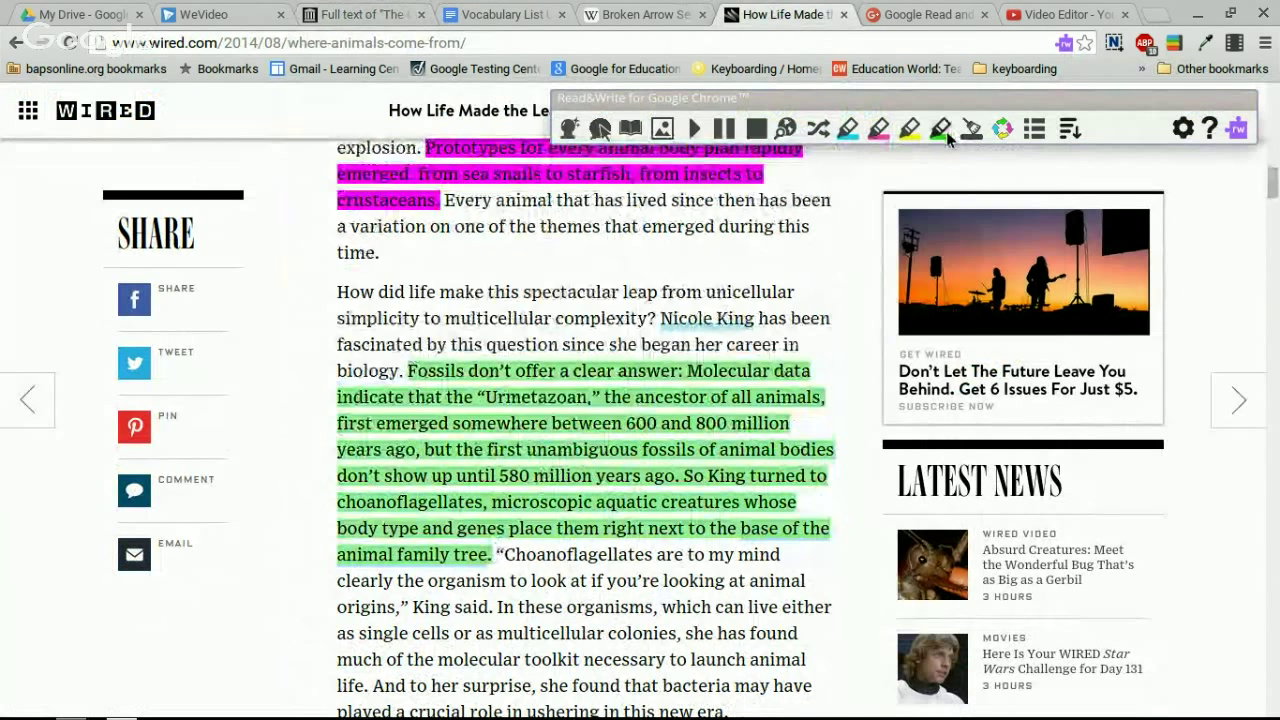
Step: Collect the article's yellow, blue, green and pink highlights into a new document, sorted by color
{"action": "scroll", "coordinate": [749, 400], "scroll_direction": "down", "scroll_amount": 1}
{"action": "scroll", "coordinate": [760, 374], "scroll_direction": "up", "scroll_amount": 7}
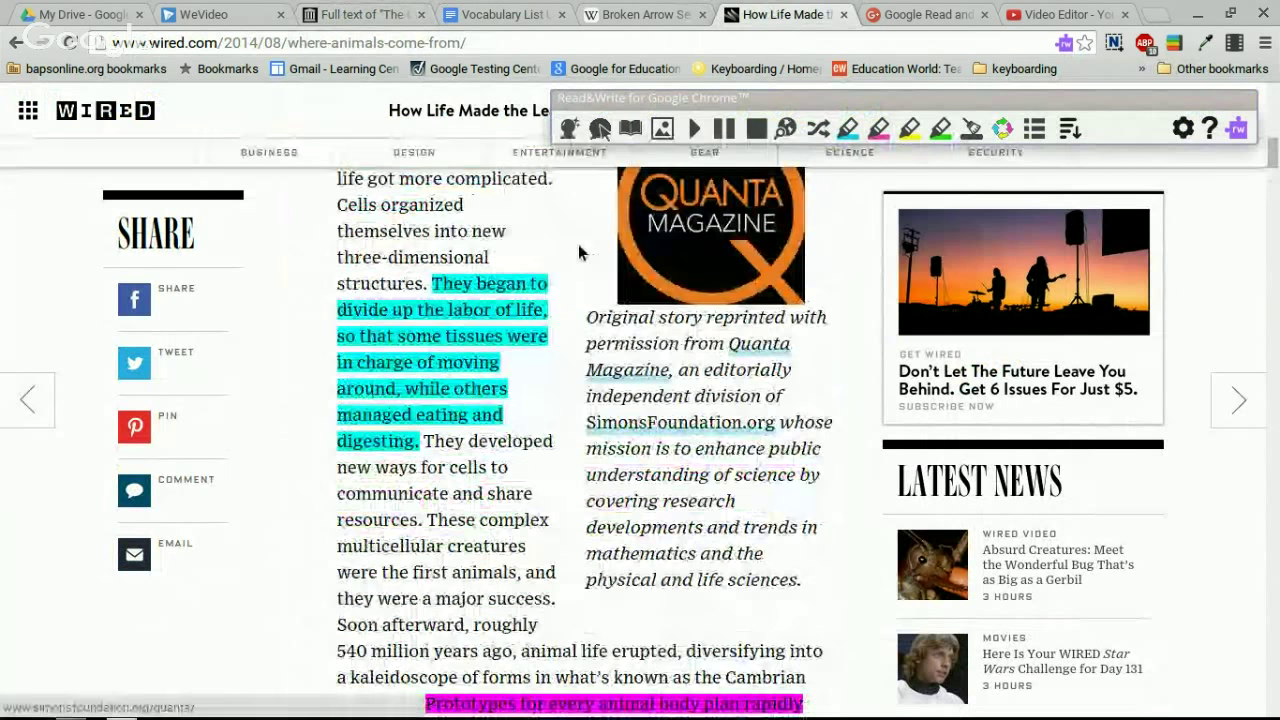
{"action": "scroll", "coordinate": [933, 262], "scroll_direction": "up", "scroll_amount": 1}
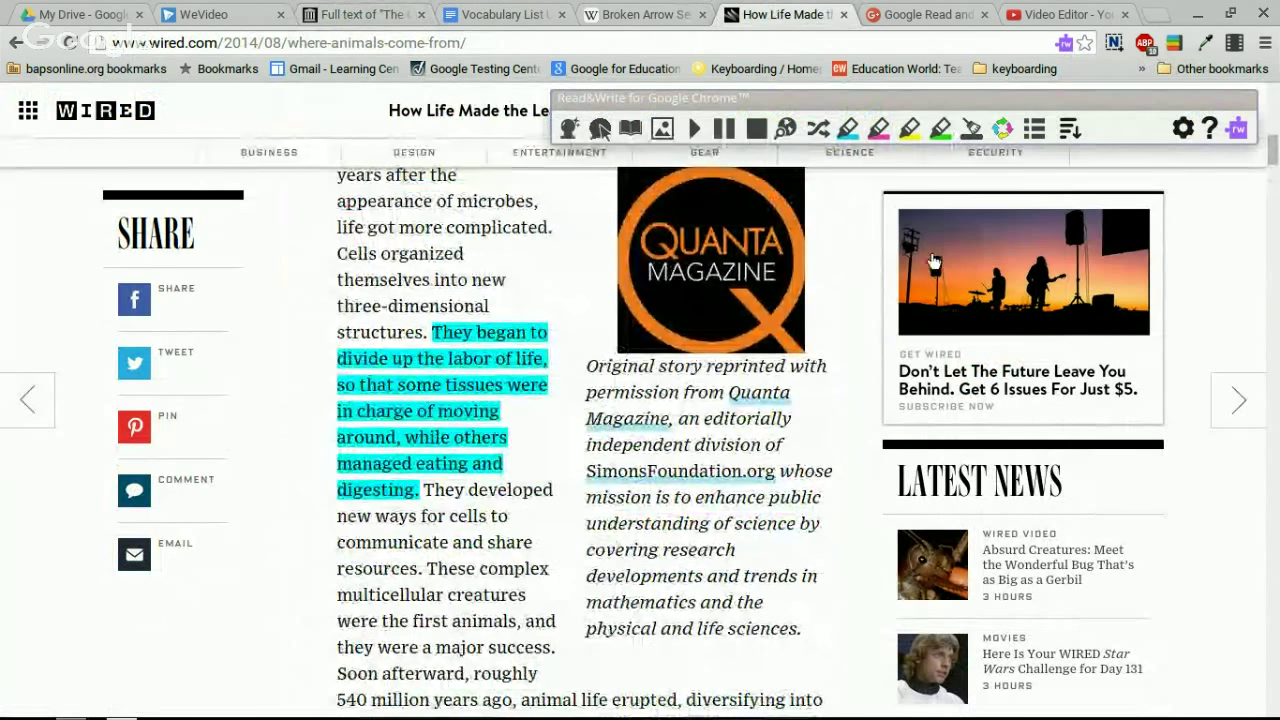
{"action": "left_click", "coordinate": [1003, 130]}
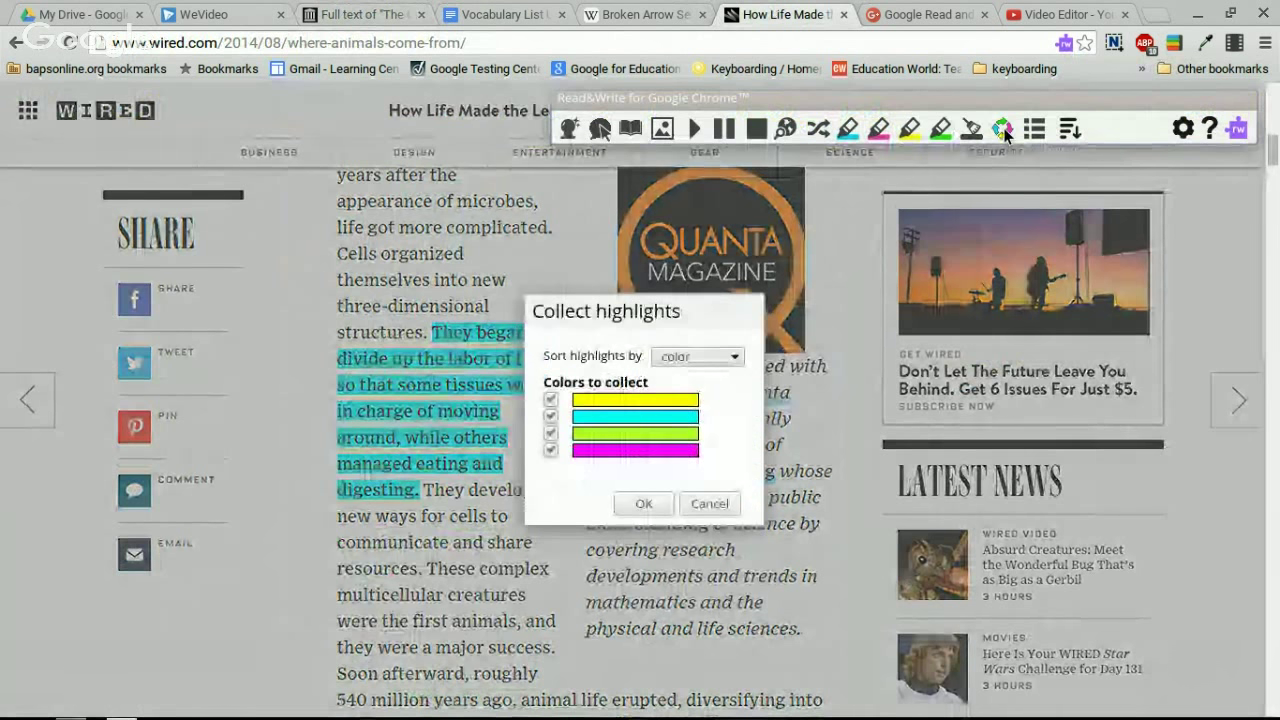
{"action": "left_click", "coordinate": [638, 503]}
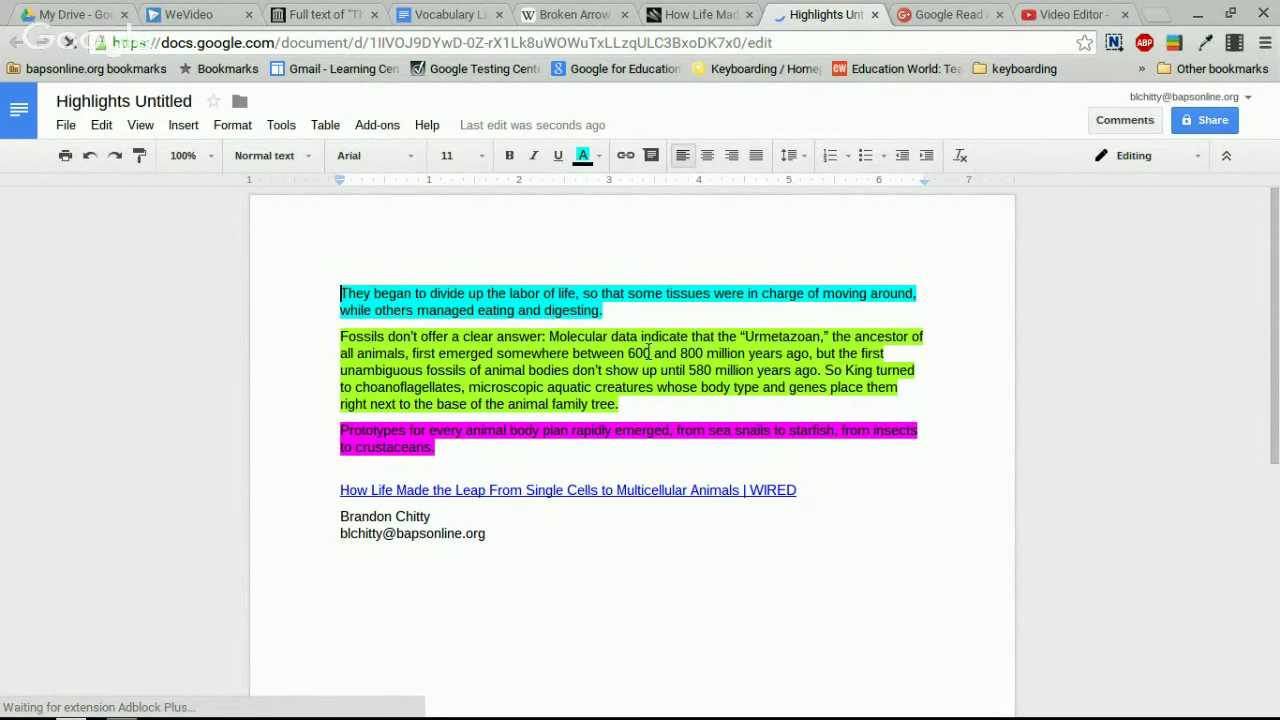
Step: Return to the WIRED article and clear all the highlights from its text
{"action": "left_click", "coordinate": [720, 10]}
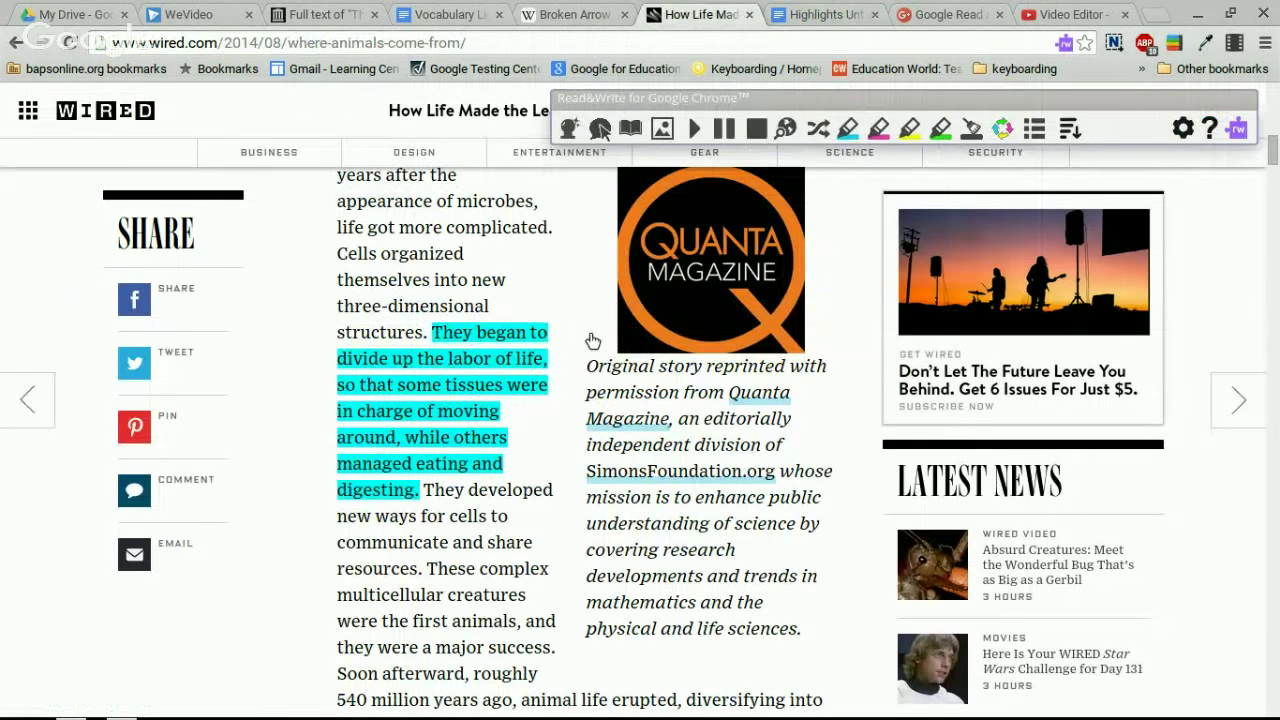
{"action": "scroll", "coordinate": [594, 283], "scroll_direction": "up", "scroll_amount": 4}
{"action": "scroll", "coordinate": [563, 257], "scroll_direction": "up", "scroll_amount": 6}
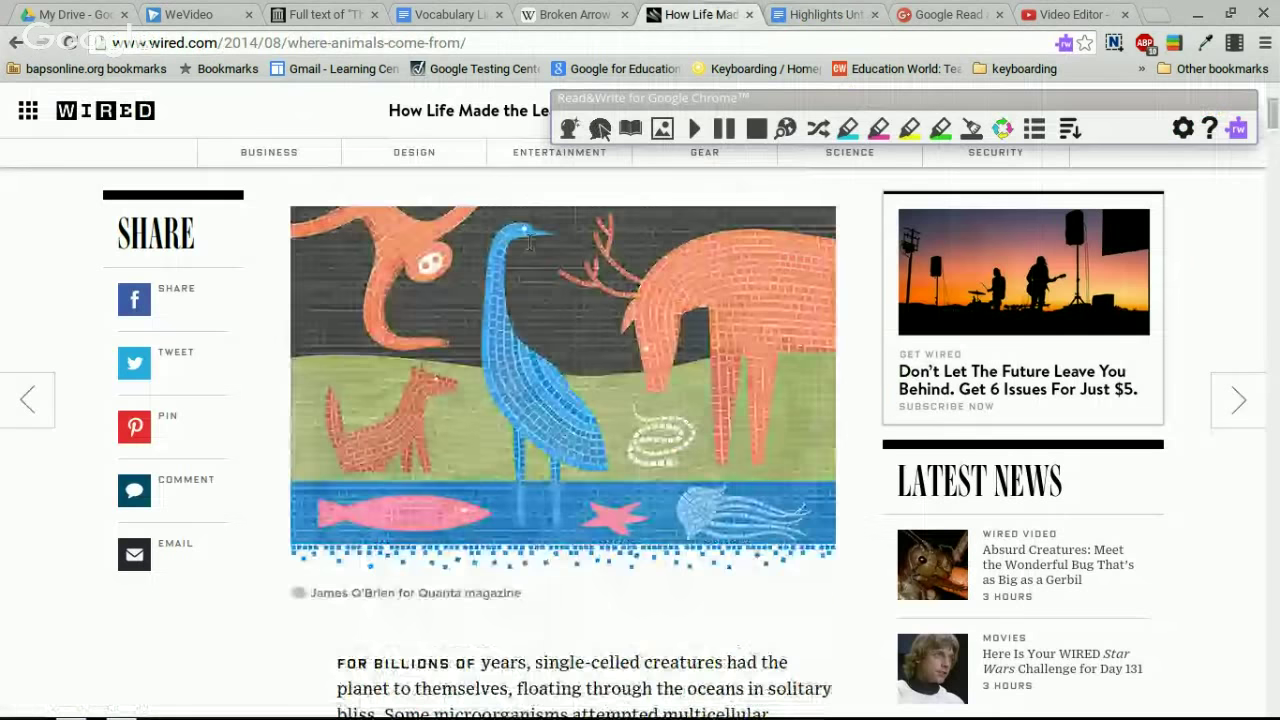
{"action": "scroll", "coordinate": [672, 349], "scroll_direction": "down", "scroll_amount": 4}
{"action": "scroll", "coordinate": [672, 349], "scroll_direction": "down", "scroll_amount": 6}
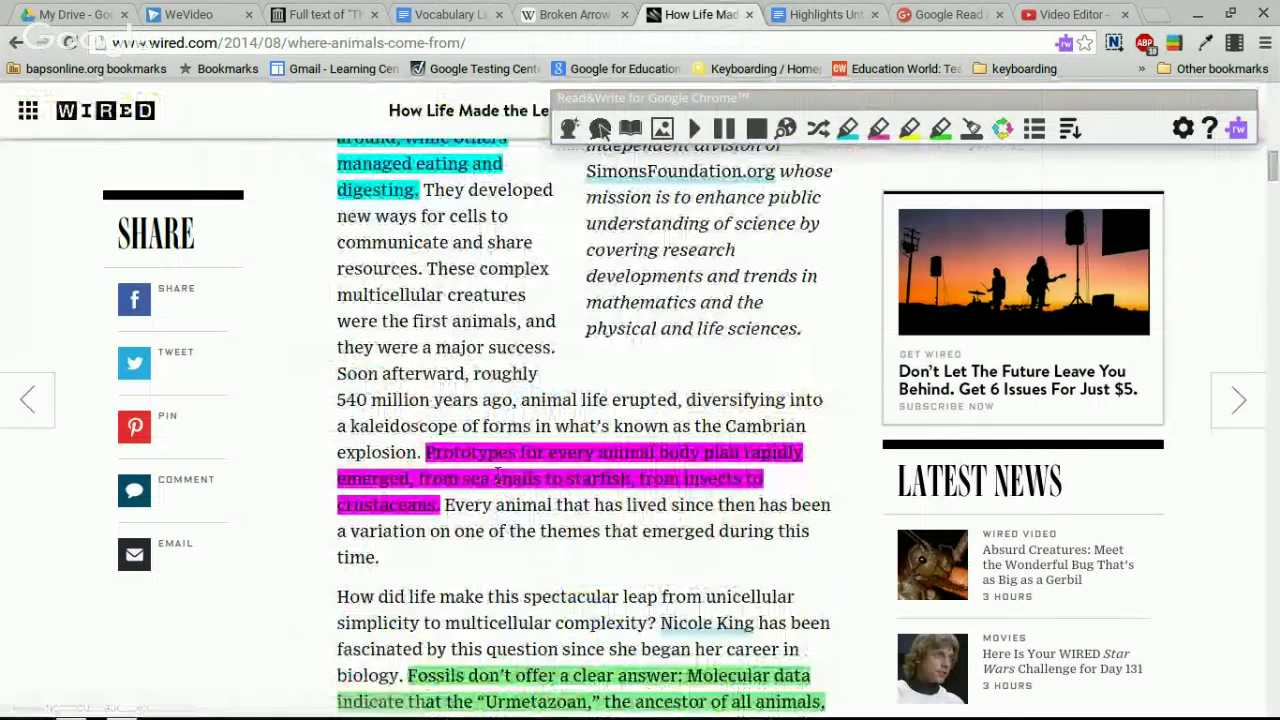
{"action": "left_click", "coordinate": [975, 135]}
{"action": "left_click", "coordinate": [670, 168]}
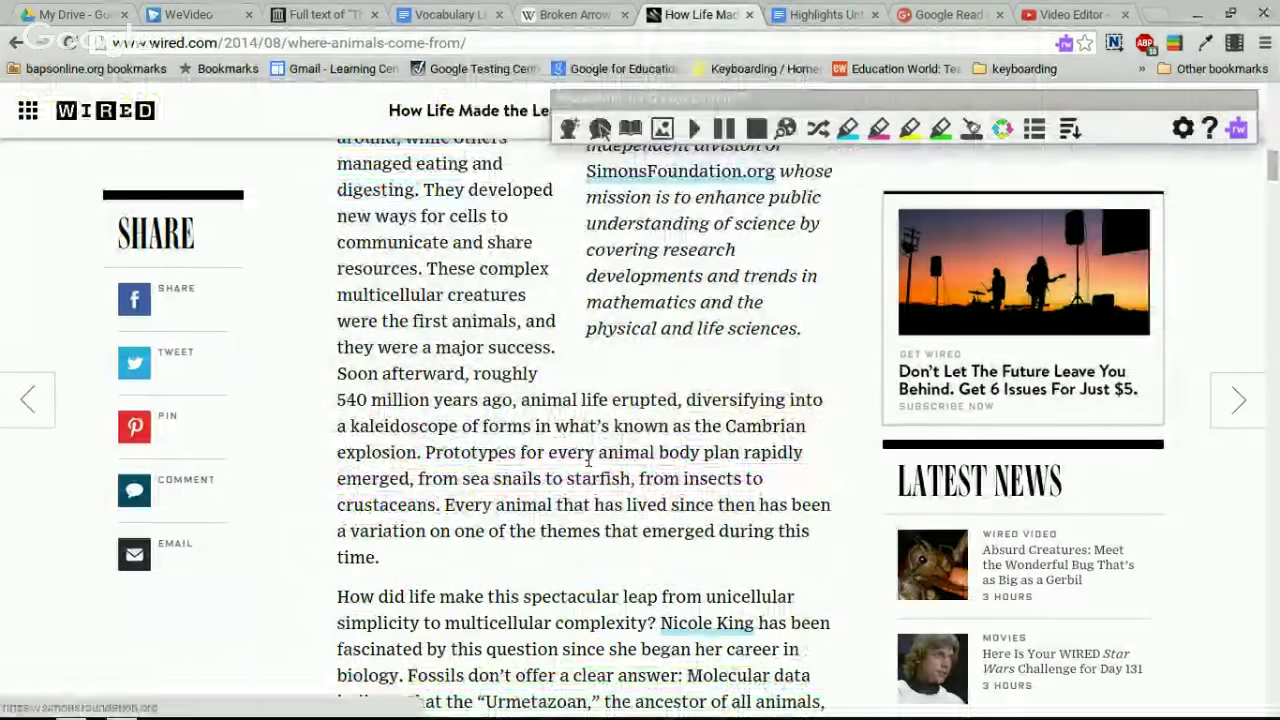
Step: Skim the cleared WIRED article up to its headline and open it in the Simplify view
{"action": "scroll", "coordinate": [571, 457], "scroll_direction": "up", "scroll_amount": 5}
{"action": "scroll", "coordinate": [571, 468], "scroll_direction": "down", "scroll_amount": 1}
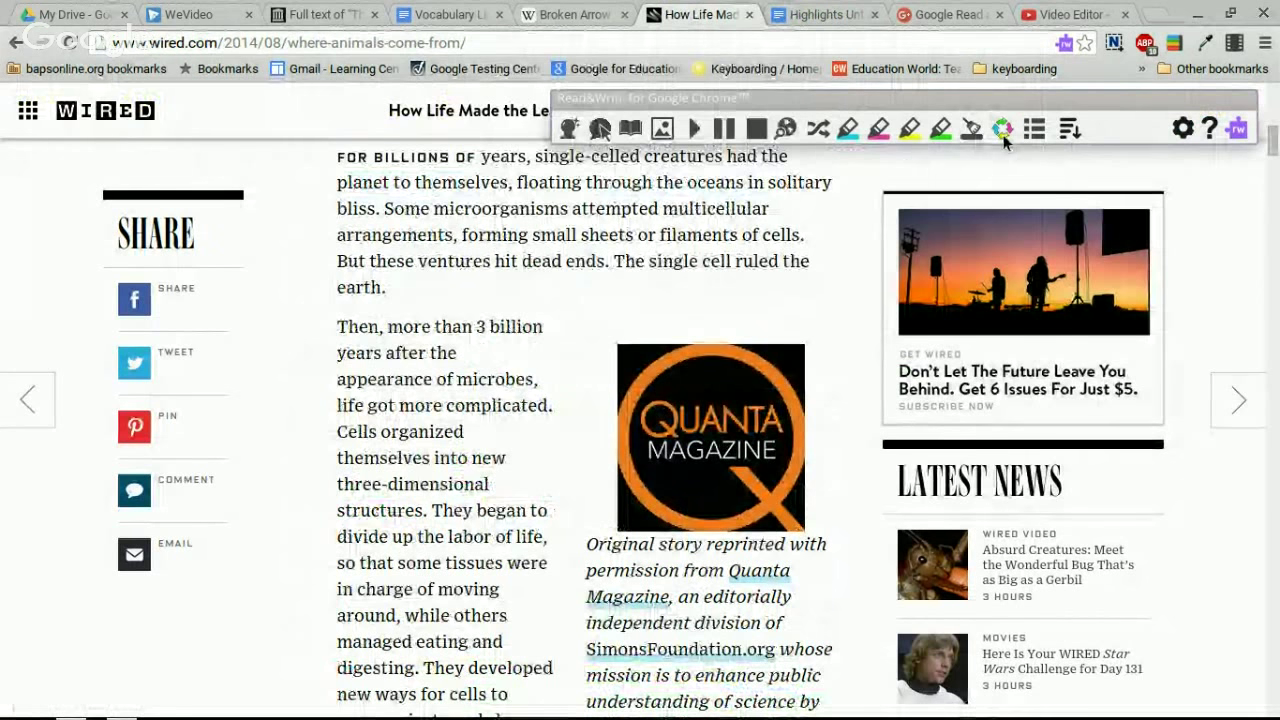
{"action": "scroll", "coordinate": [757, 291], "scroll_direction": "up", "scroll_amount": 3}
{"action": "scroll", "coordinate": [551, 374], "scroll_direction": "up", "scroll_amount": 4}
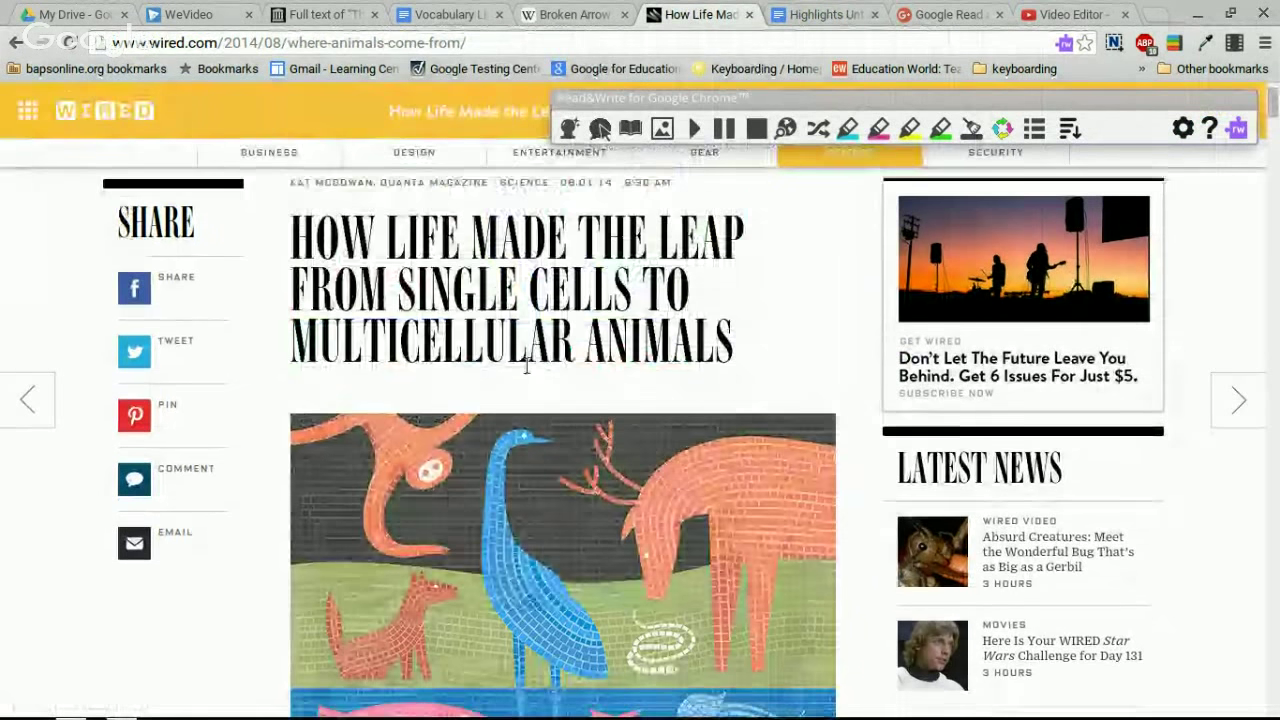
{"action": "scroll", "coordinate": [515, 359], "scroll_direction": "down", "scroll_amount": 1}
{"action": "scroll", "coordinate": [515, 359], "scroll_direction": "down", "scroll_amount": 3}
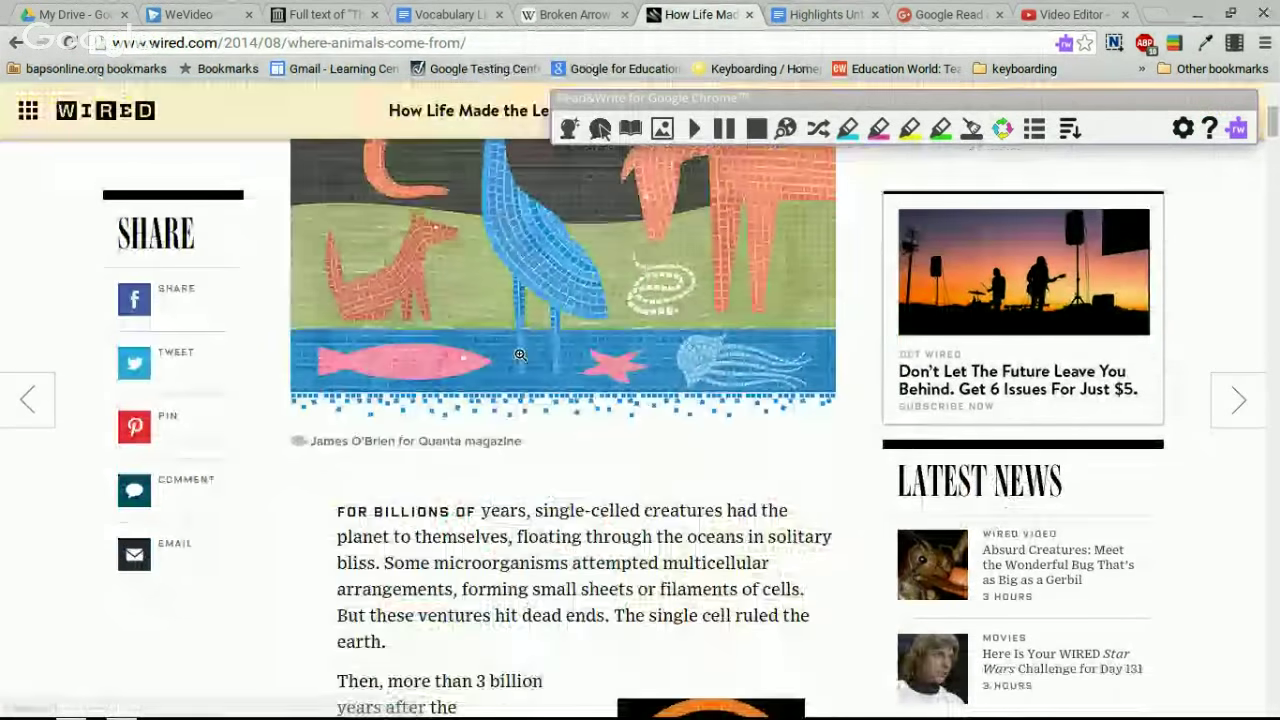
{"action": "scroll", "coordinate": [631, 537], "scroll_direction": "down", "scroll_amount": 2}
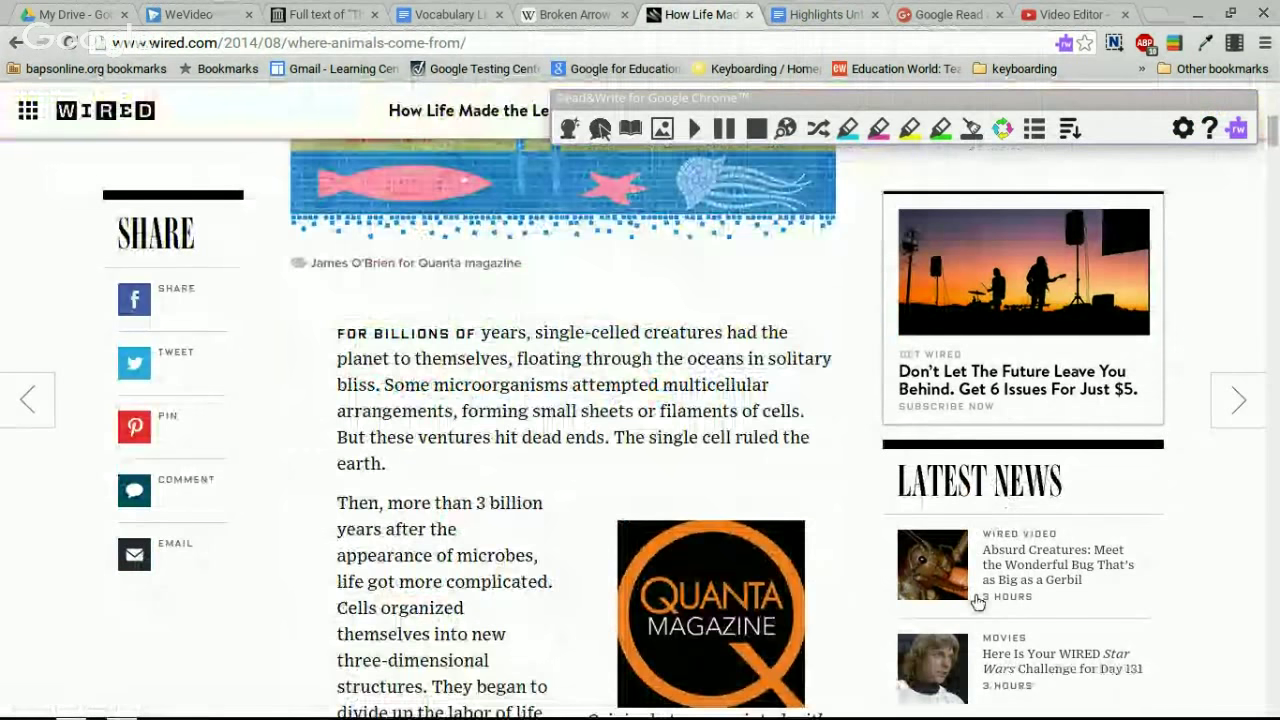
{"action": "scroll", "coordinate": [604, 473], "scroll_direction": "down", "scroll_amount": 3}
{"action": "scroll", "coordinate": [604, 473], "scroll_direction": "up", "scroll_amount": 8}
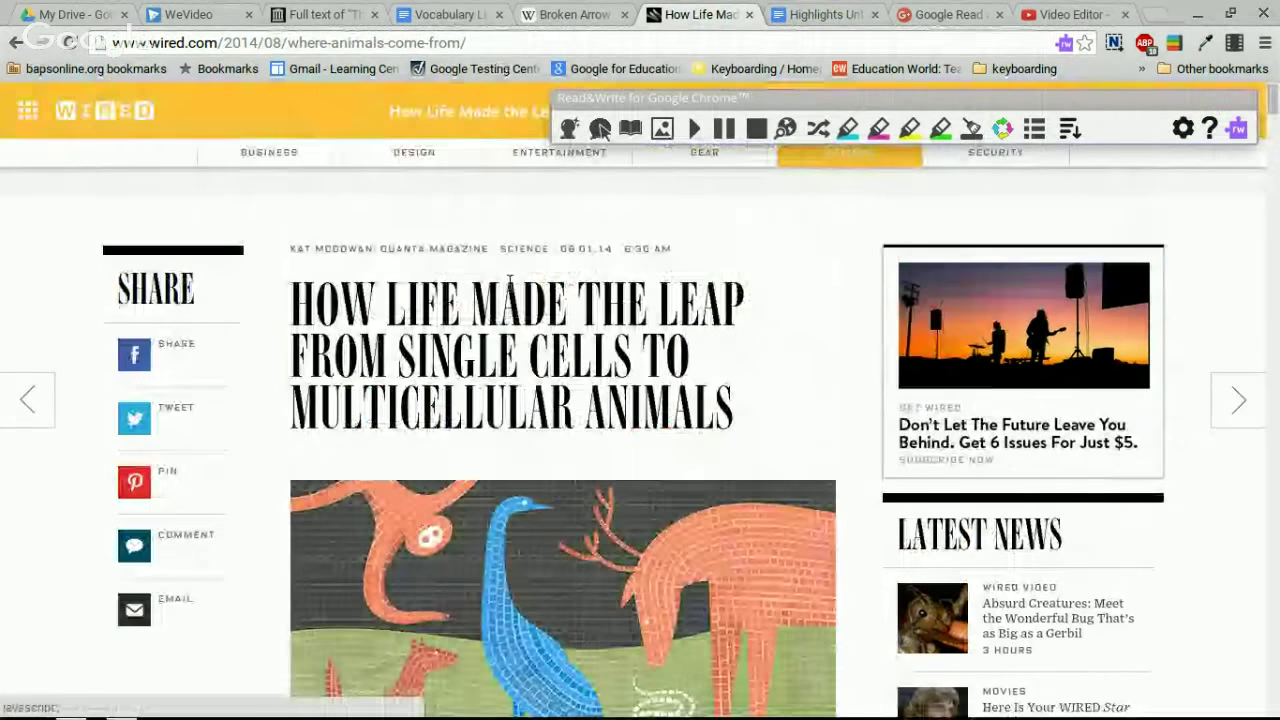
{"action": "left_click", "coordinate": [1068, 128]}
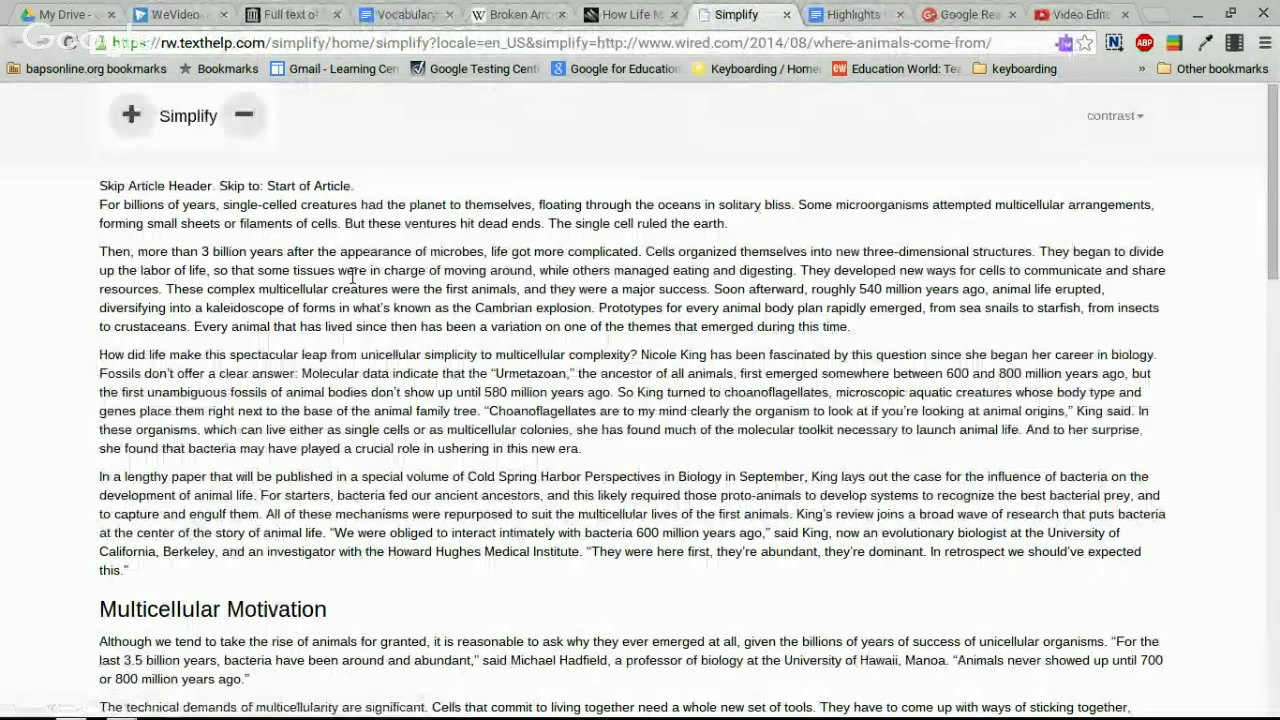
Step: Reduce the simplified article's text by three levels and skim the shortened version
{"action": "scroll", "coordinate": [360, 493], "scroll_direction": "down", "scroll_amount": 15}
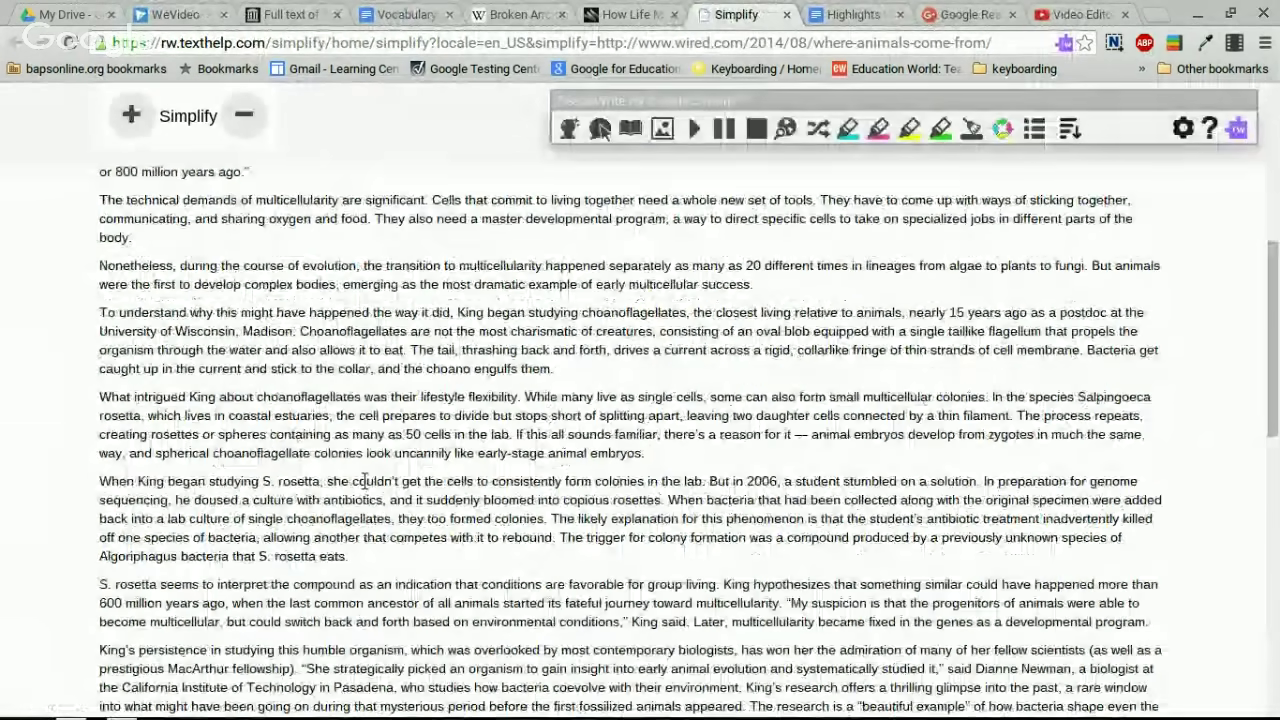
{"action": "scroll", "coordinate": [368, 522], "scroll_direction": "up", "scroll_amount": 15}
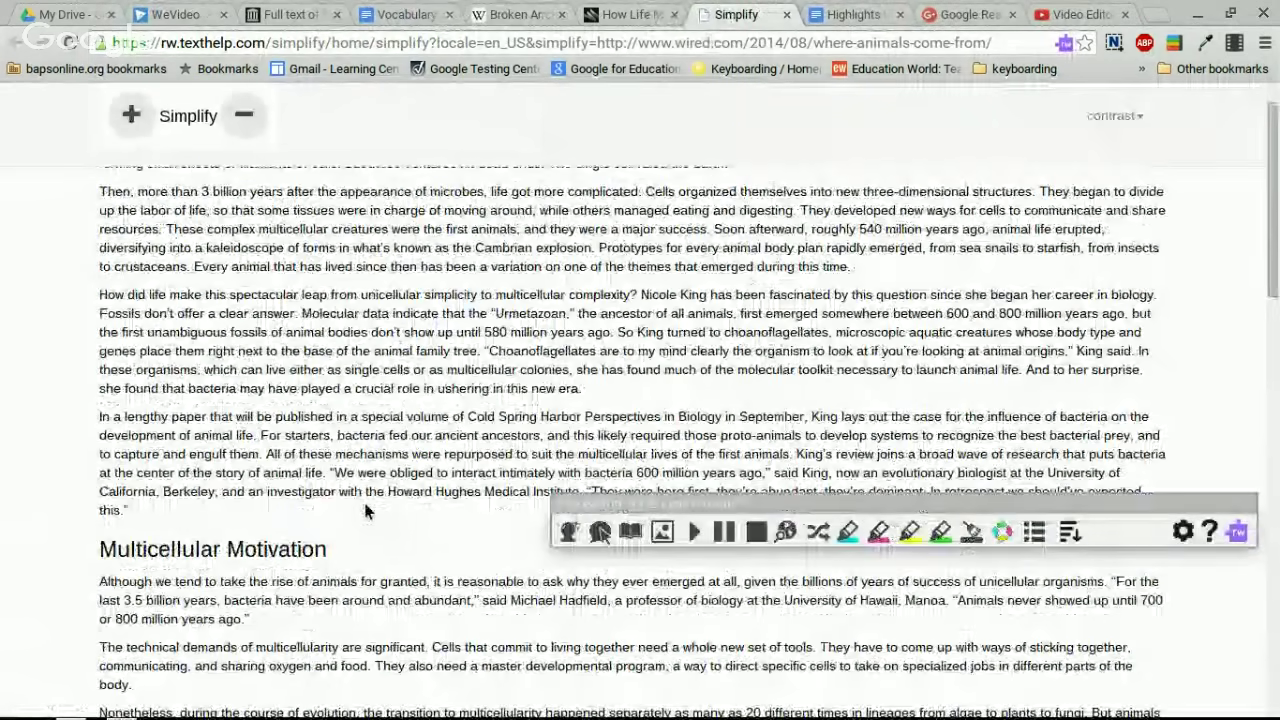
{"action": "scroll", "coordinate": [363, 498], "scroll_direction": "up", "scroll_amount": 1}
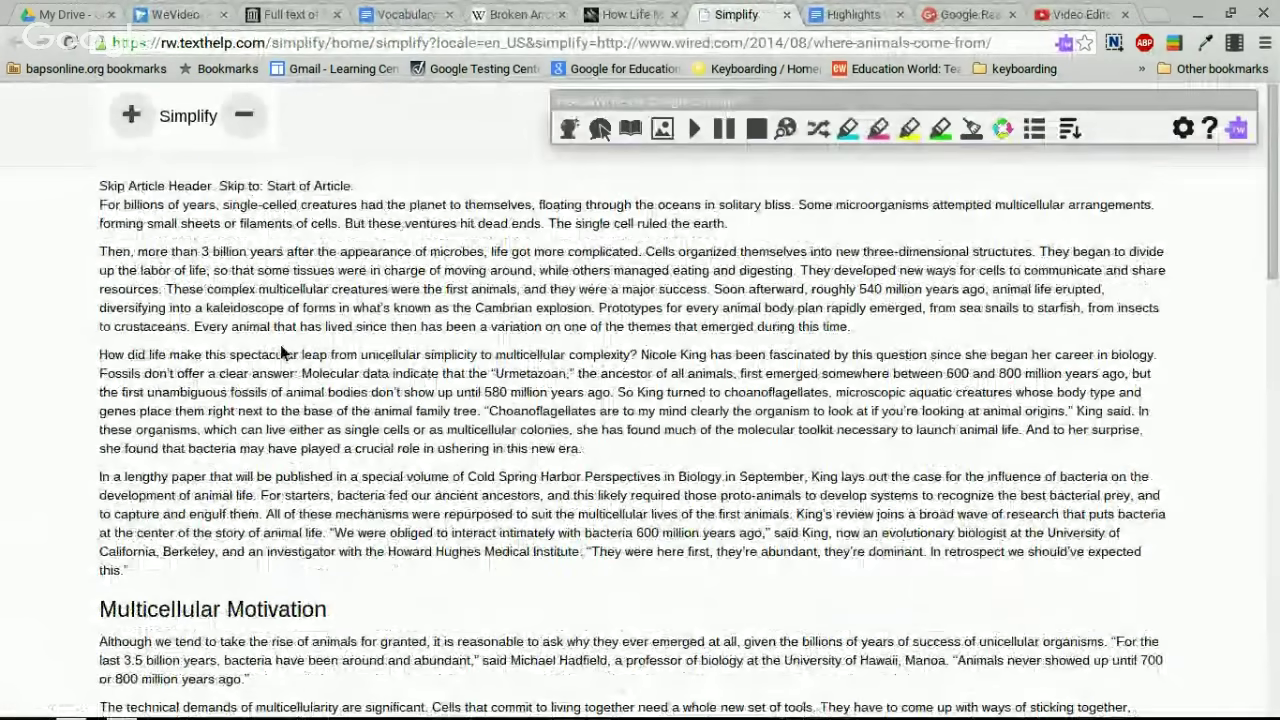
{"action": "left_click", "coordinate": [236, 120]}
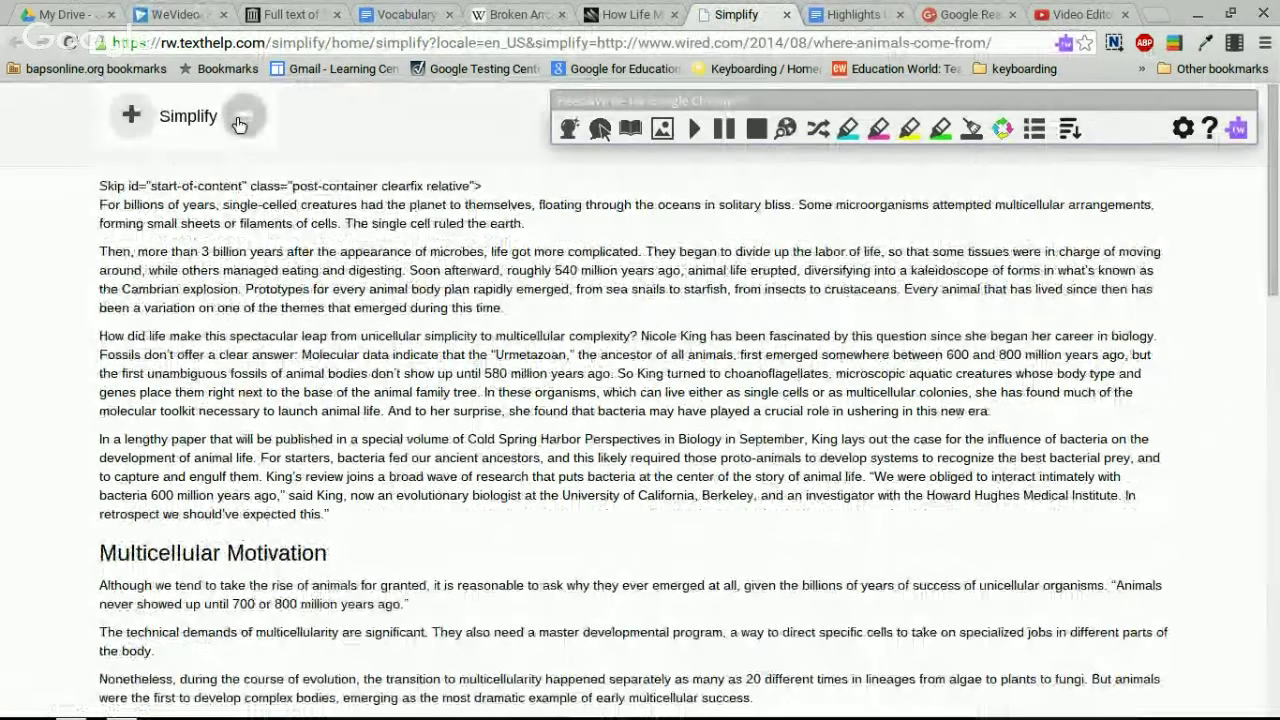
{"action": "left_click", "coordinate": [238, 120]}
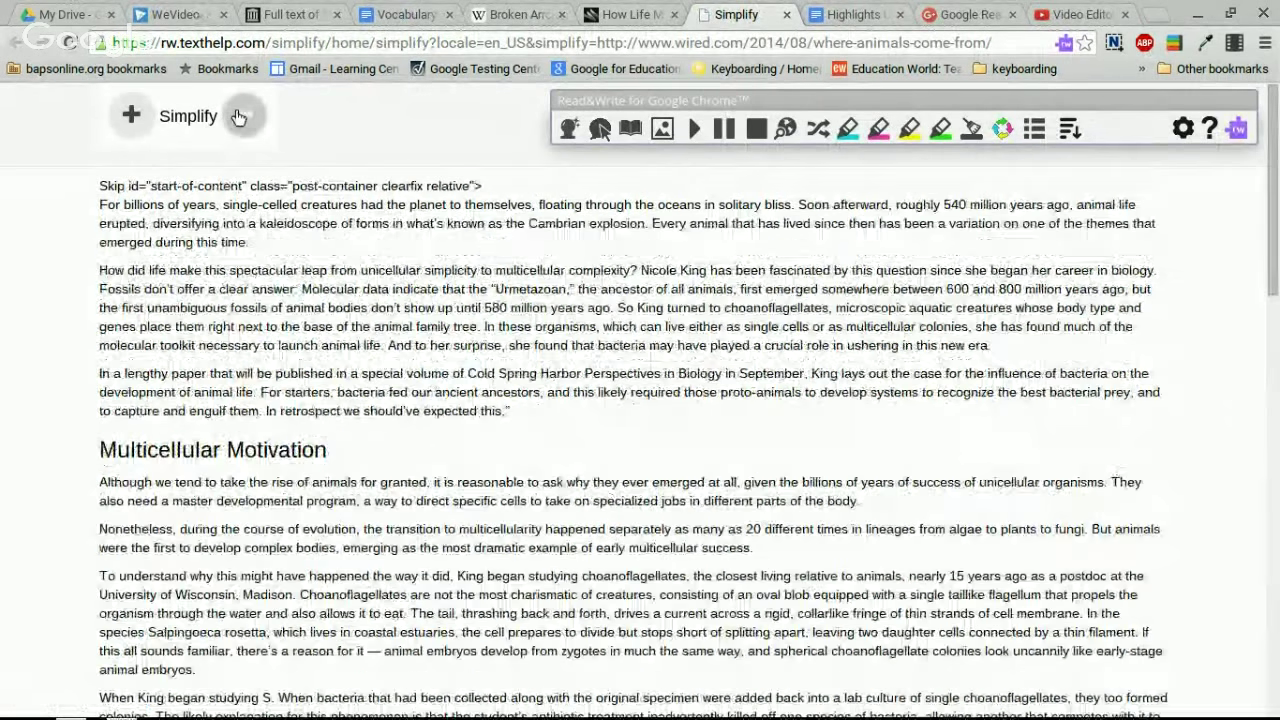
{"action": "left_click", "coordinate": [239, 119]}
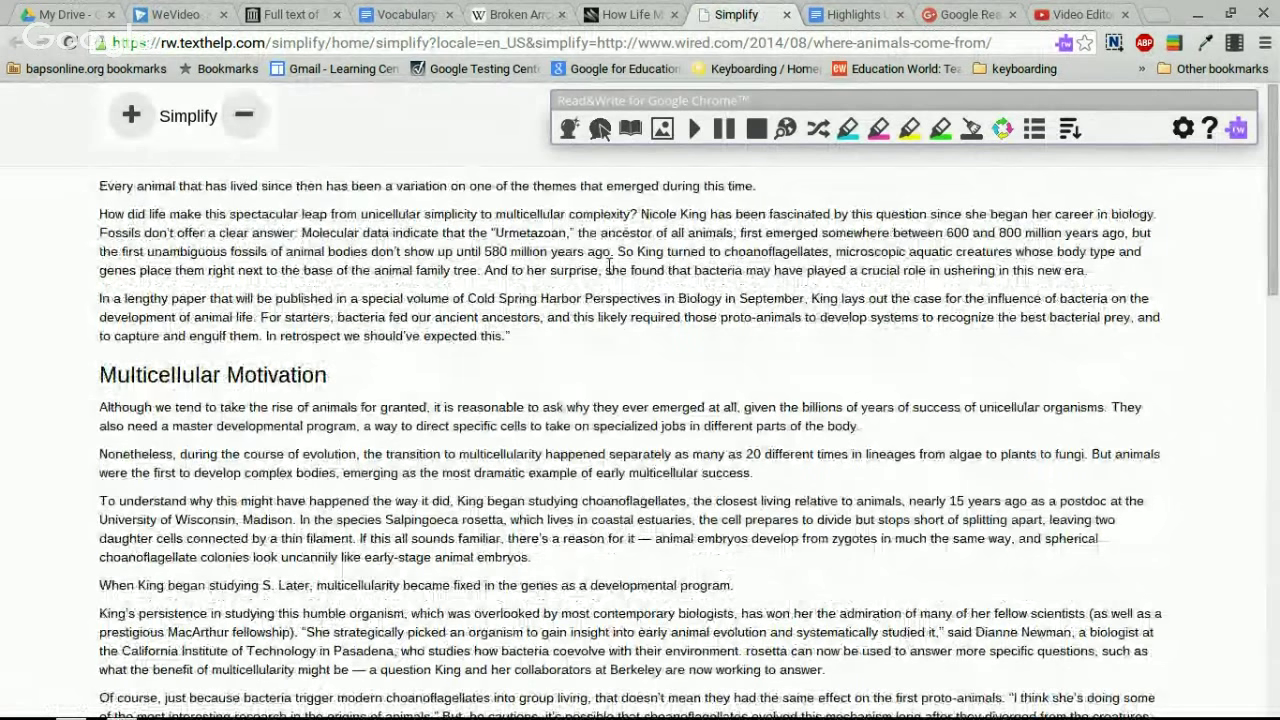
{"action": "scroll", "coordinate": [421, 326], "scroll_direction": "down", "scroll_amount": 10}
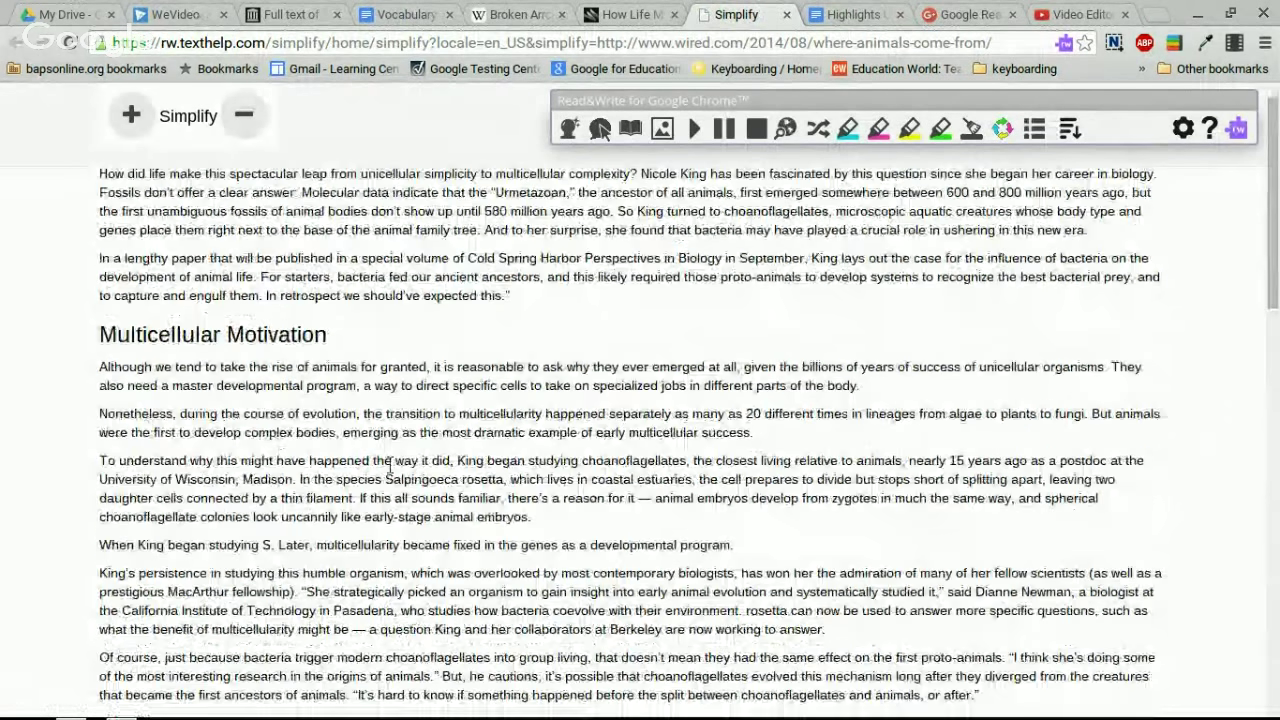
{"action": "scroll", "coordinate": [415, 496], "scroll_direction": "up", "scroll_amount": 9}
{"action": "scroll", "coordinate": [398, 490], "scroll_direction": "up", "scroll_amount": 1}
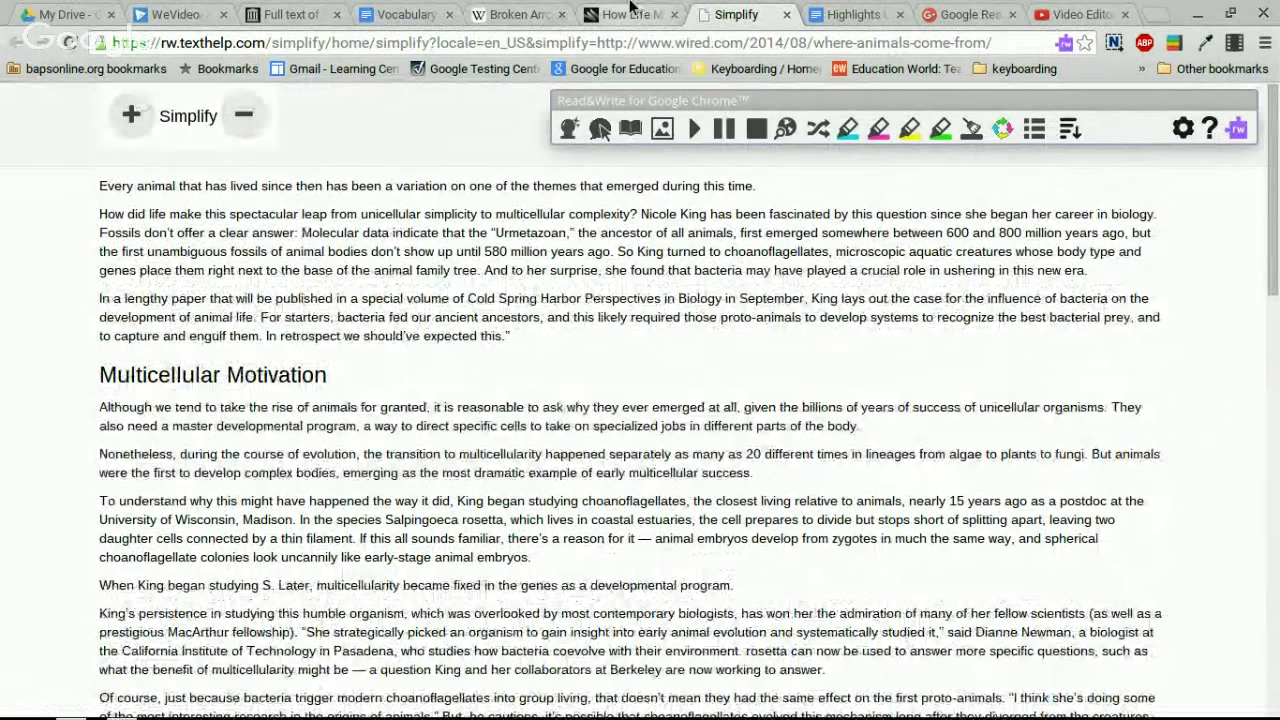
Step: Revisit the WIRED article, switch to the Highlights Untitled document and start a new line below the author's e-mail address
{"action": "left_click", "coordinate": [631, 10]}
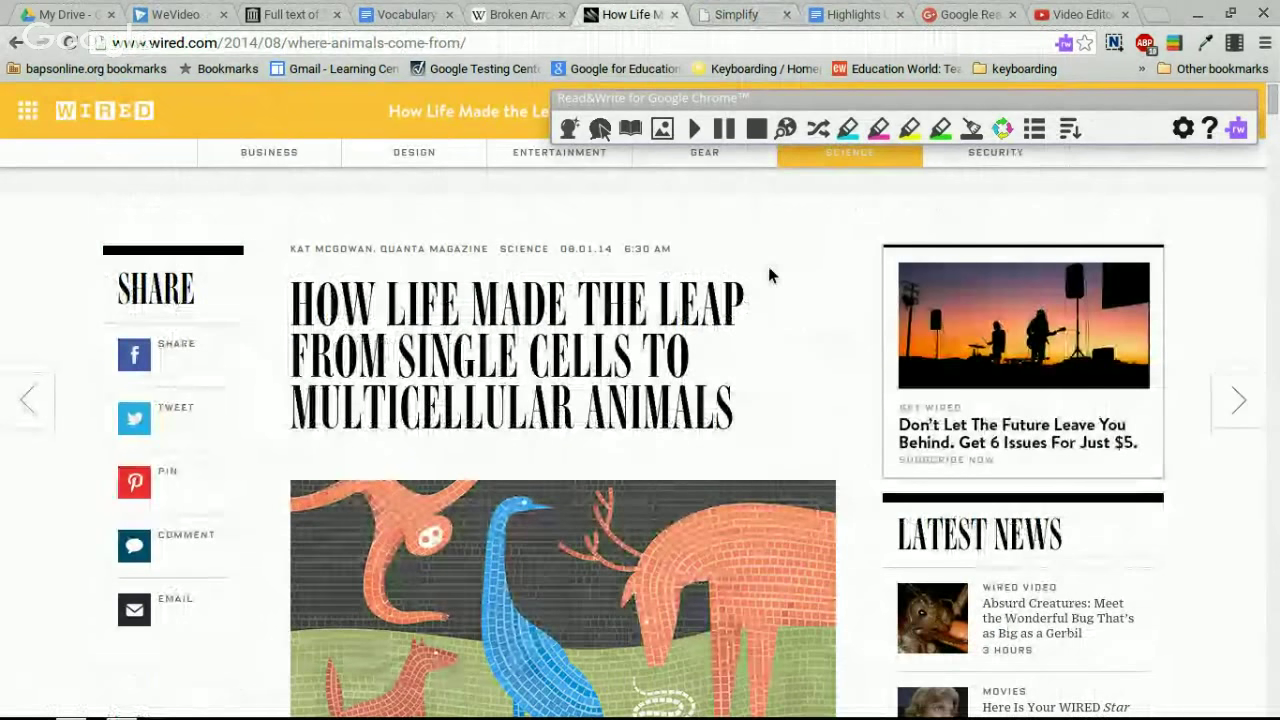
{"action": "left_click", "coordinate": [568, 129]}
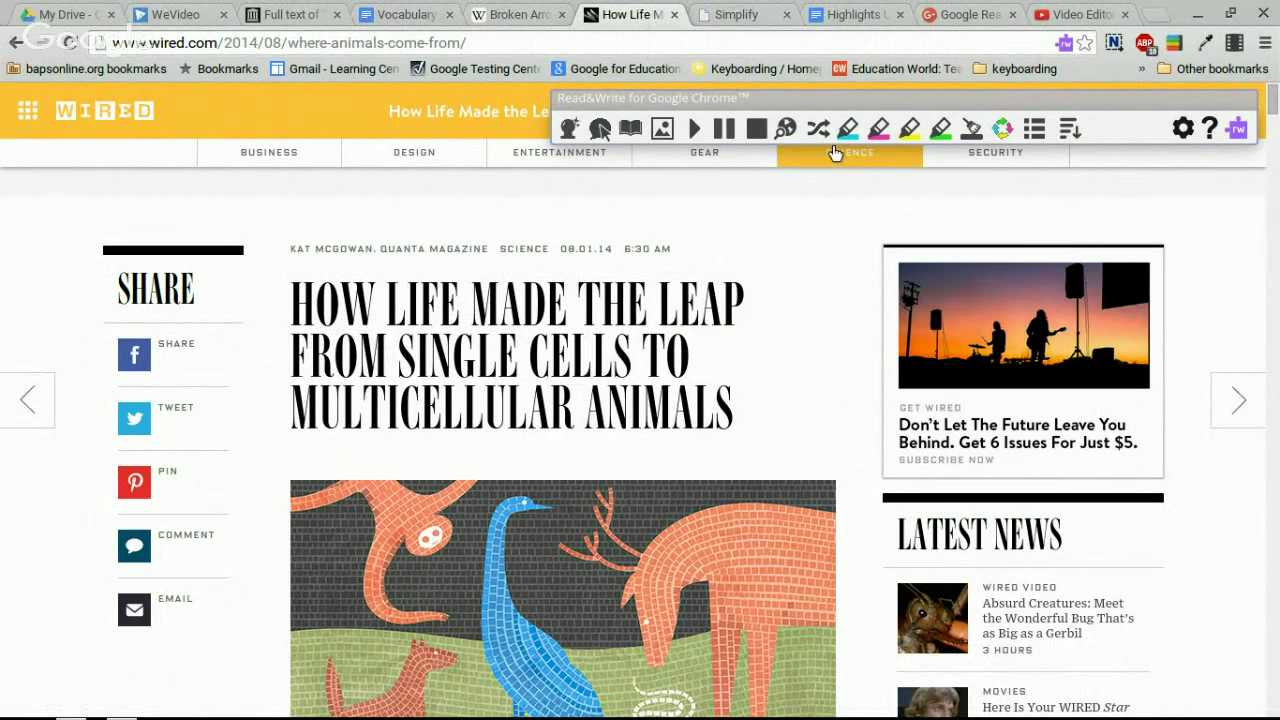
{"action": "left_click", "coordinate": [855, 16]}
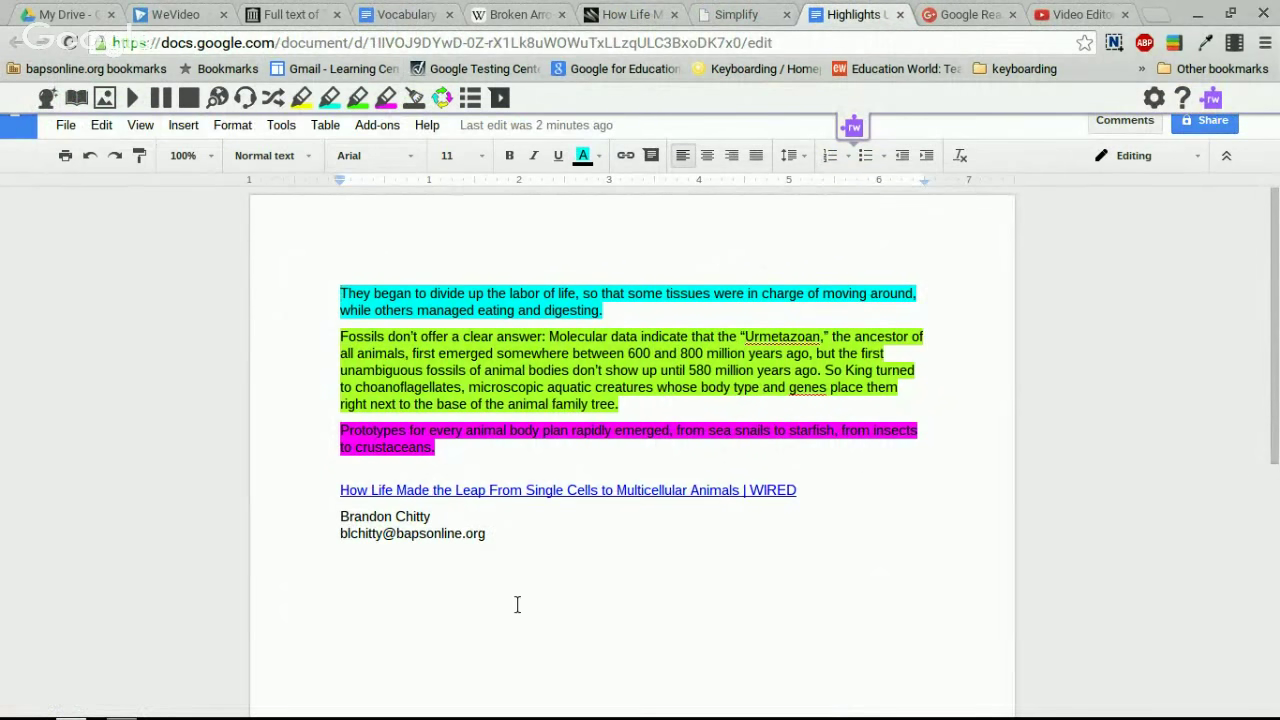
{"action": "left_click", "coordinate": [511, 547]}
{"action": "key", "text": "Return"}
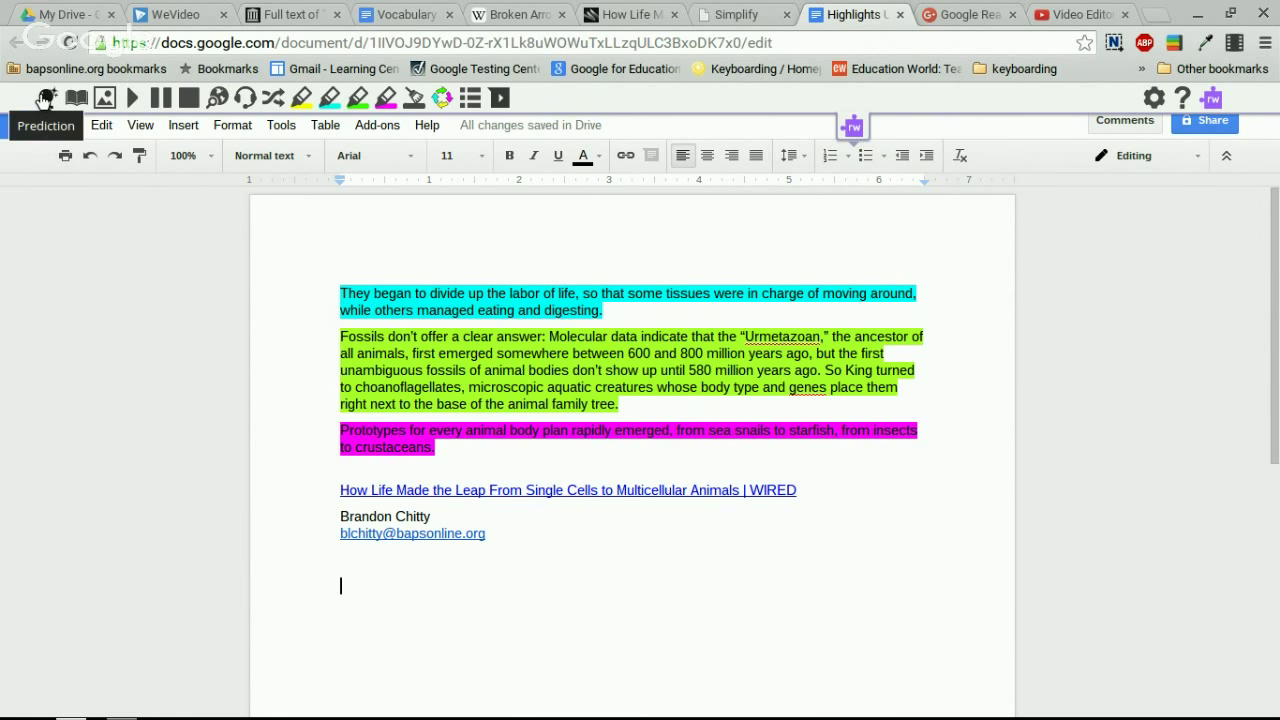
Step: Write "The blue" below the author's details with word Prediction on, taking "blue" from the suggestions, and turn Prediction off
{"action": "left_click", "coordinate": [45, 99]}
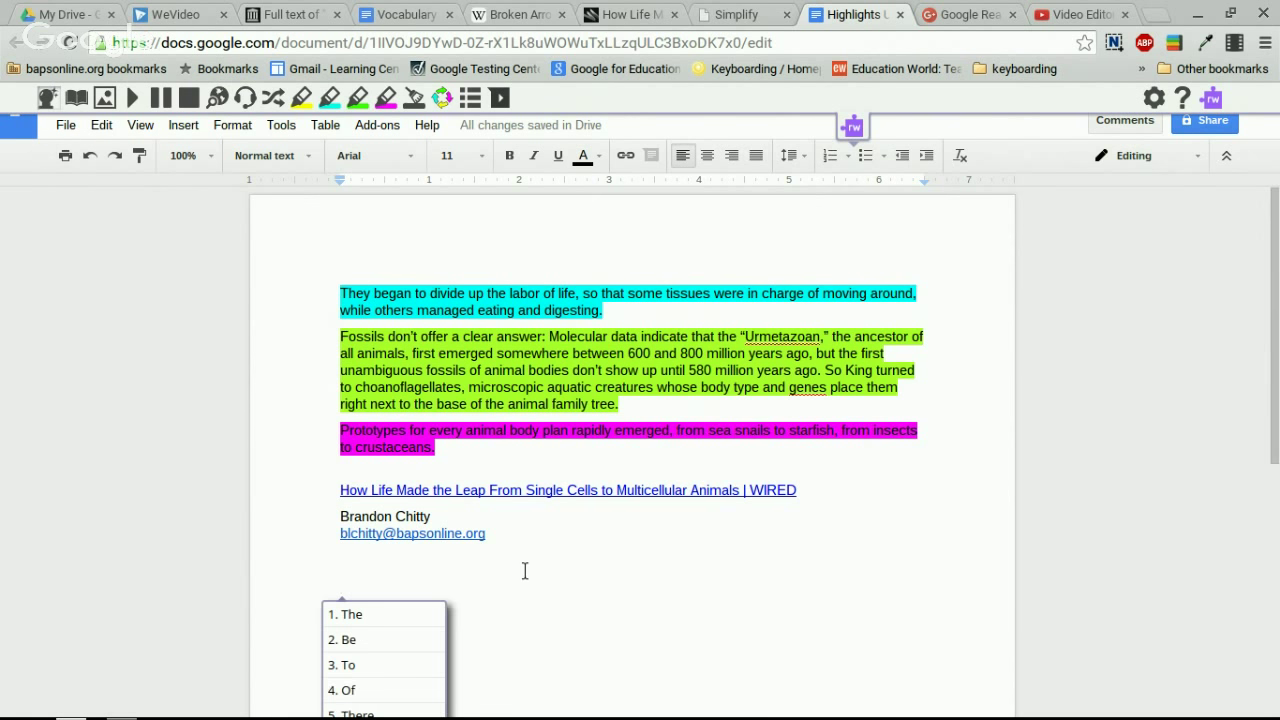
{"action": "scroll", "coordinate": [600, 564], "scroll_direction": "down", "scroll_amount": 2}
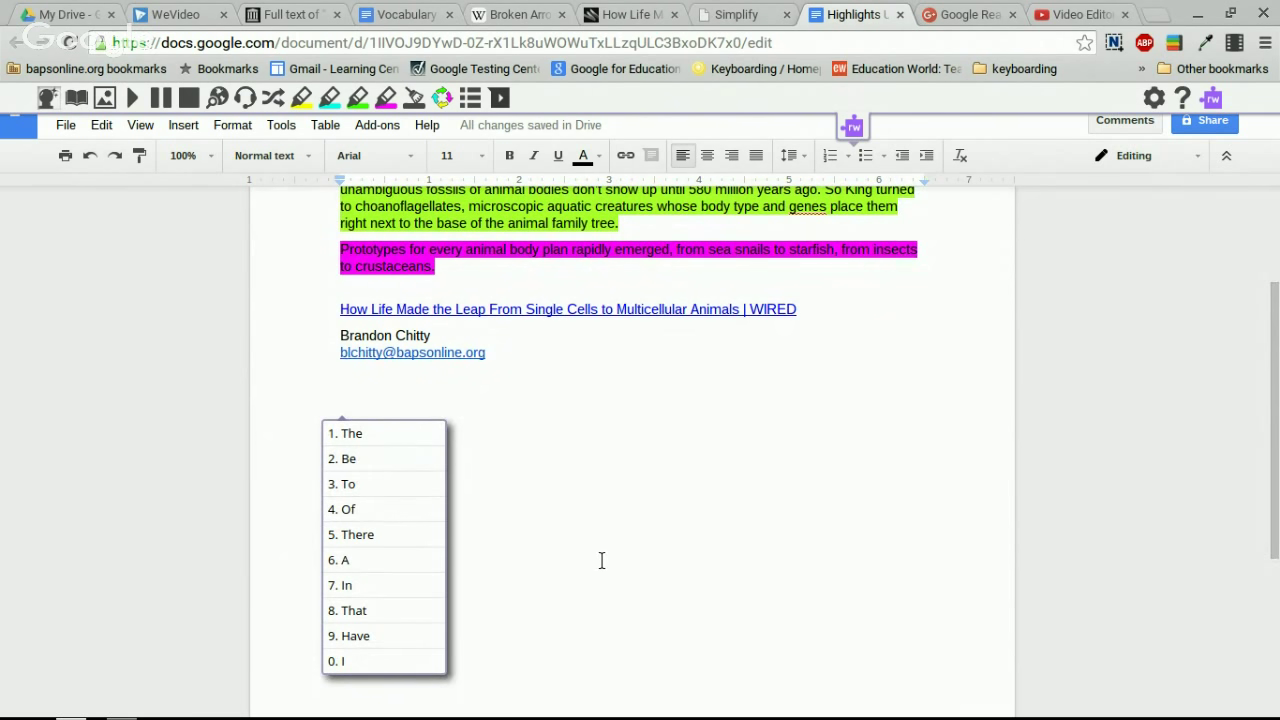
{"action": "type", "text": "Thi"}
{"action": "key", "text": "BackSpace"}
{"action": "key", "text": "BackSpace"}
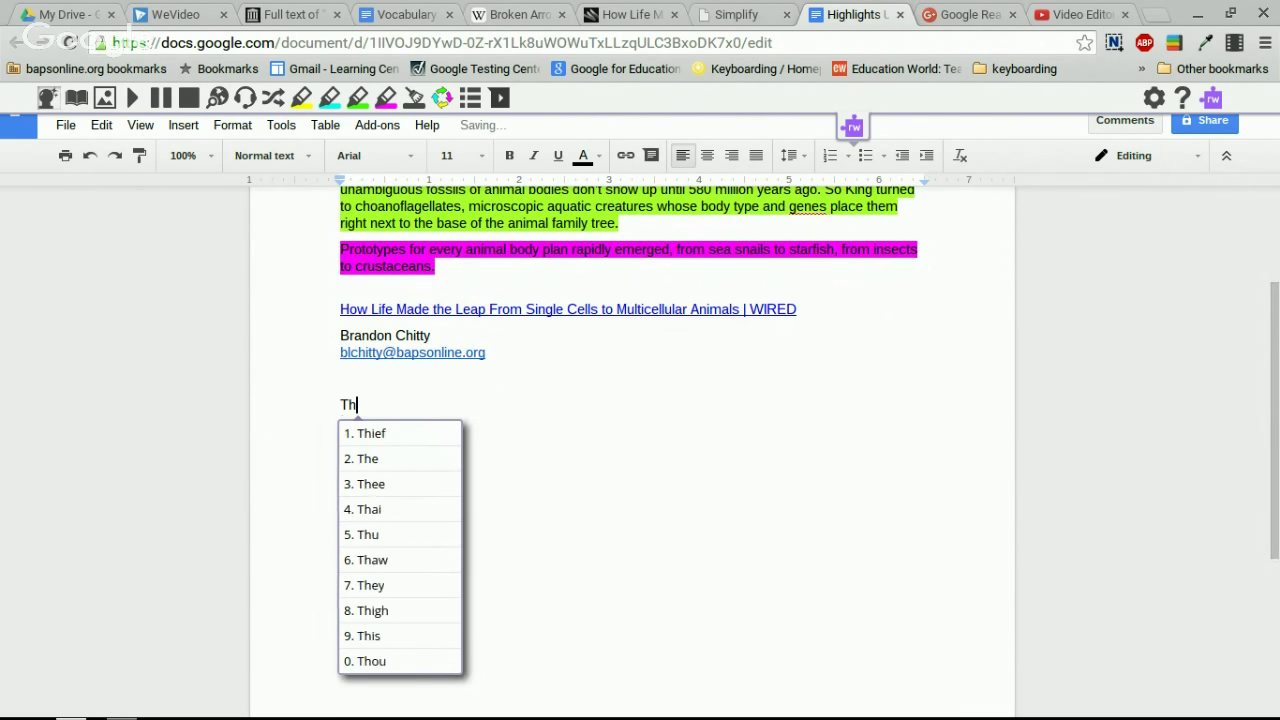
{"action": "type", "text": "e"}
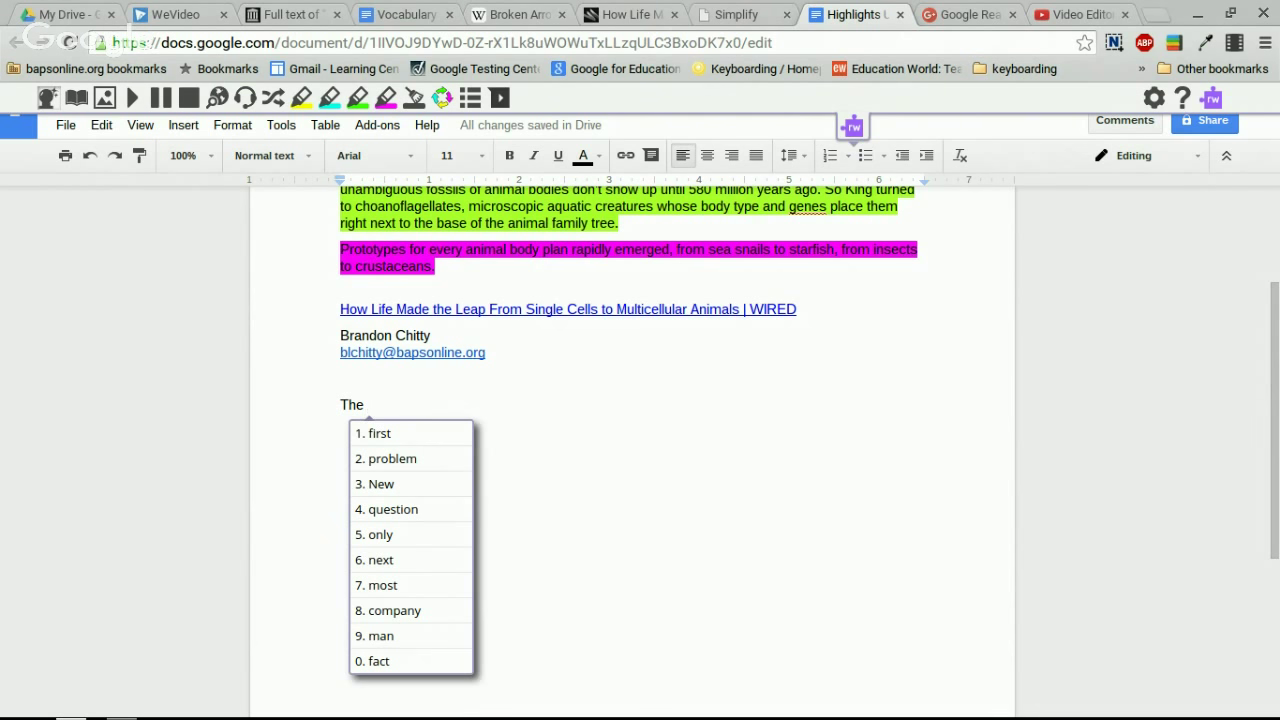
{"action": "type", "text": "blue"}
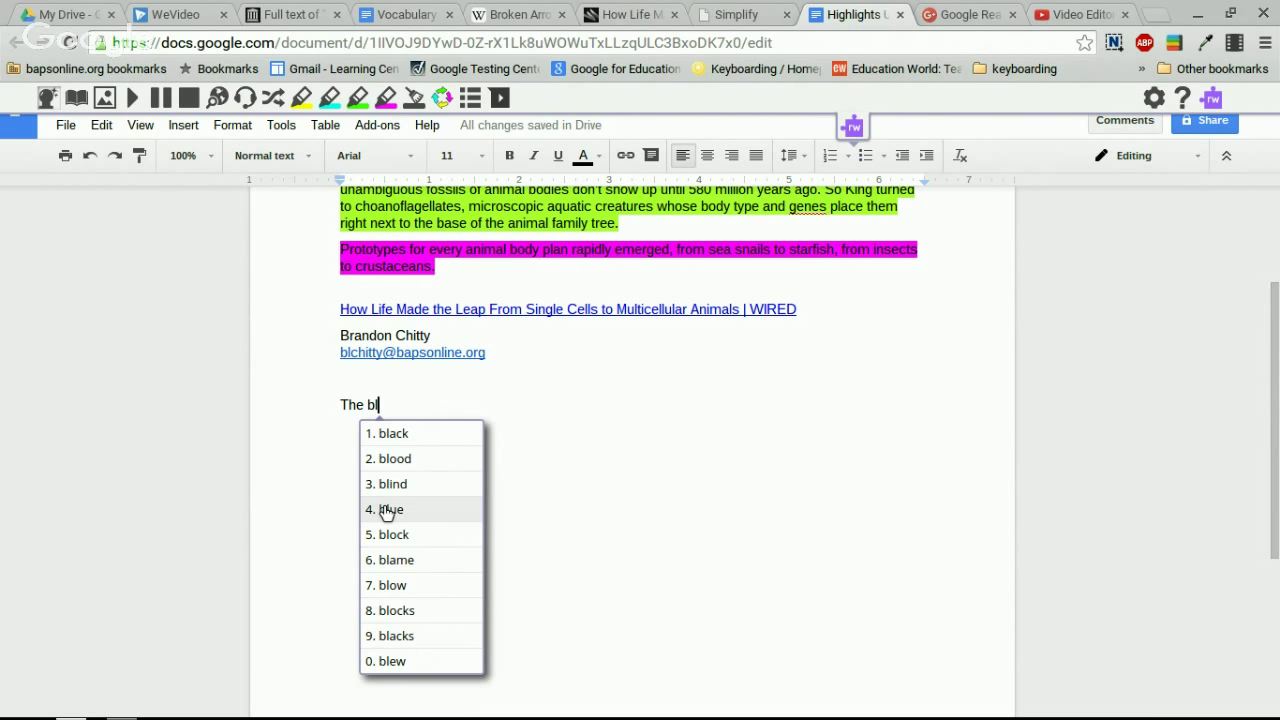
{"action": "left_click", "coordinate": [387, 511]}
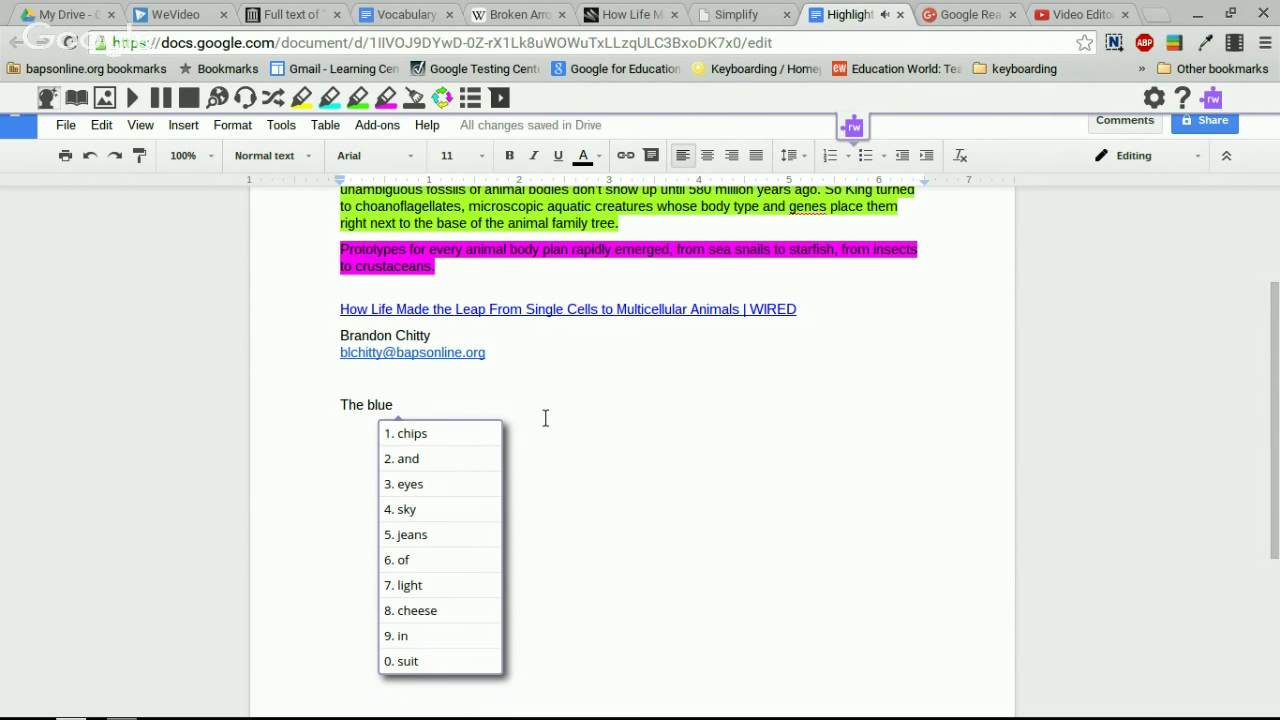
{"action": "left_click", "coordinate": [47, 97]}
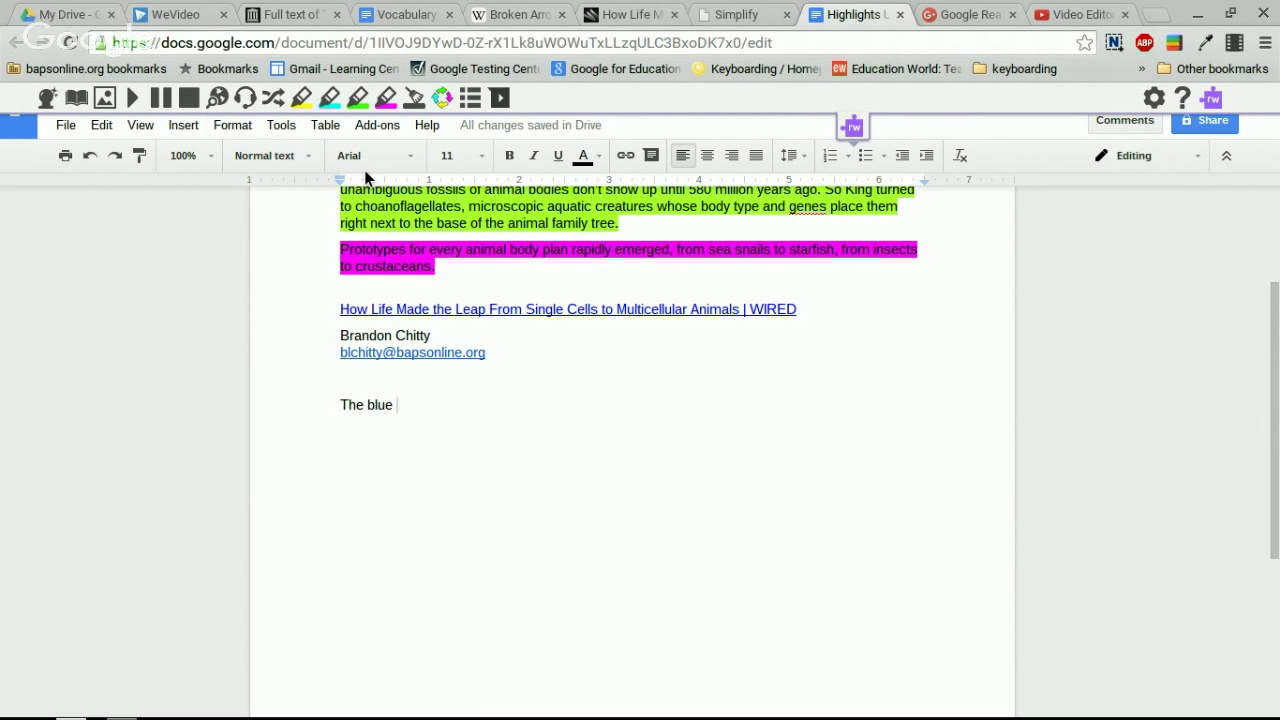
Step: Dictate "bird flew South for winter" after "The blue" with Speech Input and stop the dictation
{"action": "left_click", "coordinate": [245, 98]}
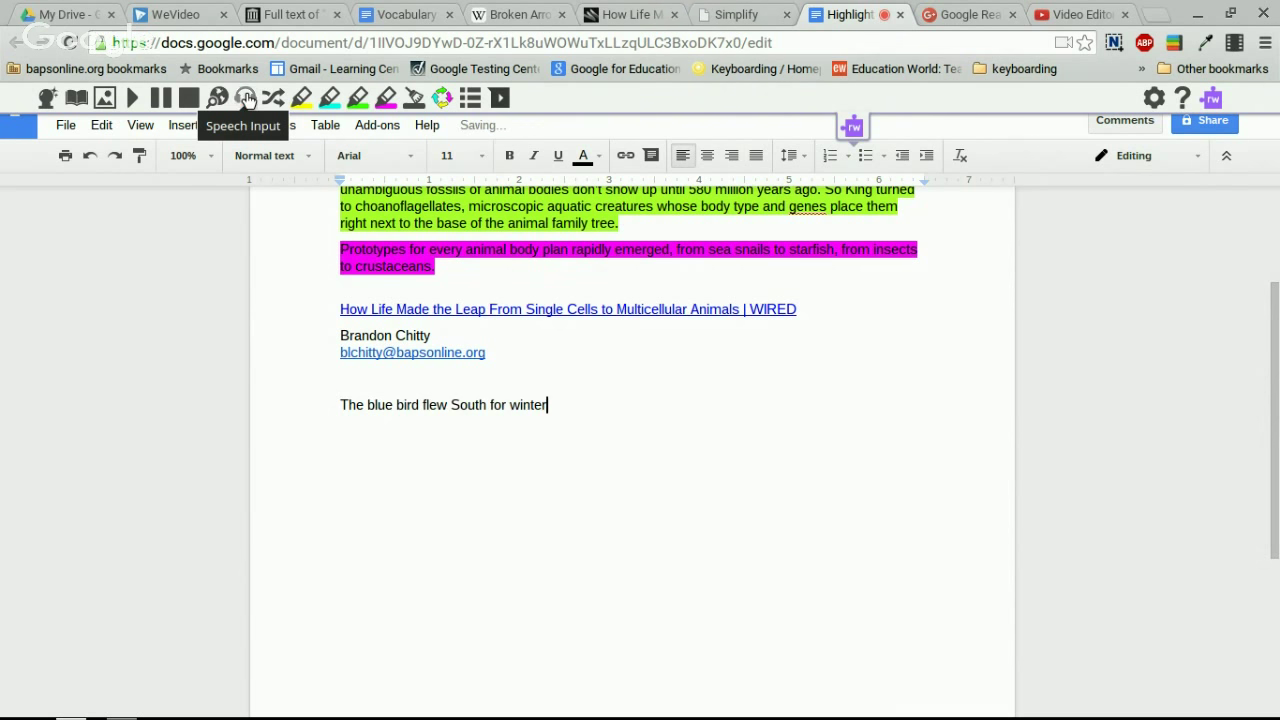
{"action": "left_click", "coordinate": [247, 100]}
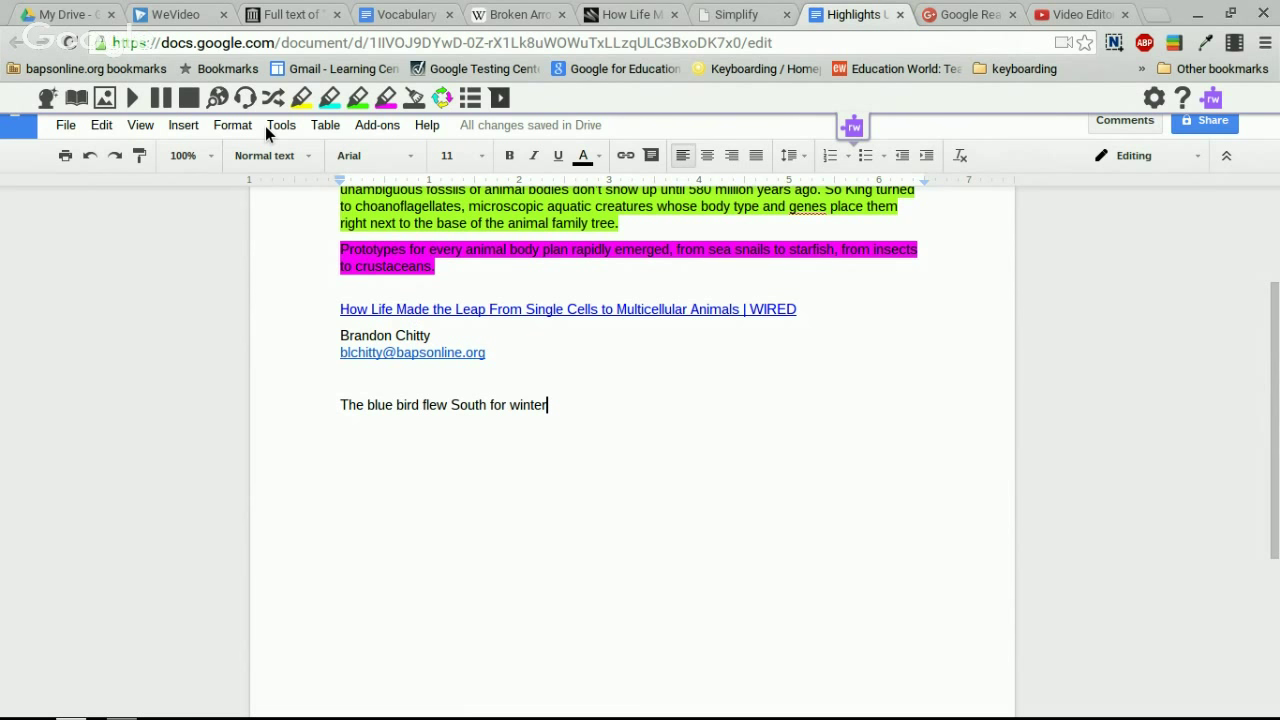
{"action": "scroll", "coordinate": [605, 389], "scroll_direction": "up", "scroll_amount": 2}
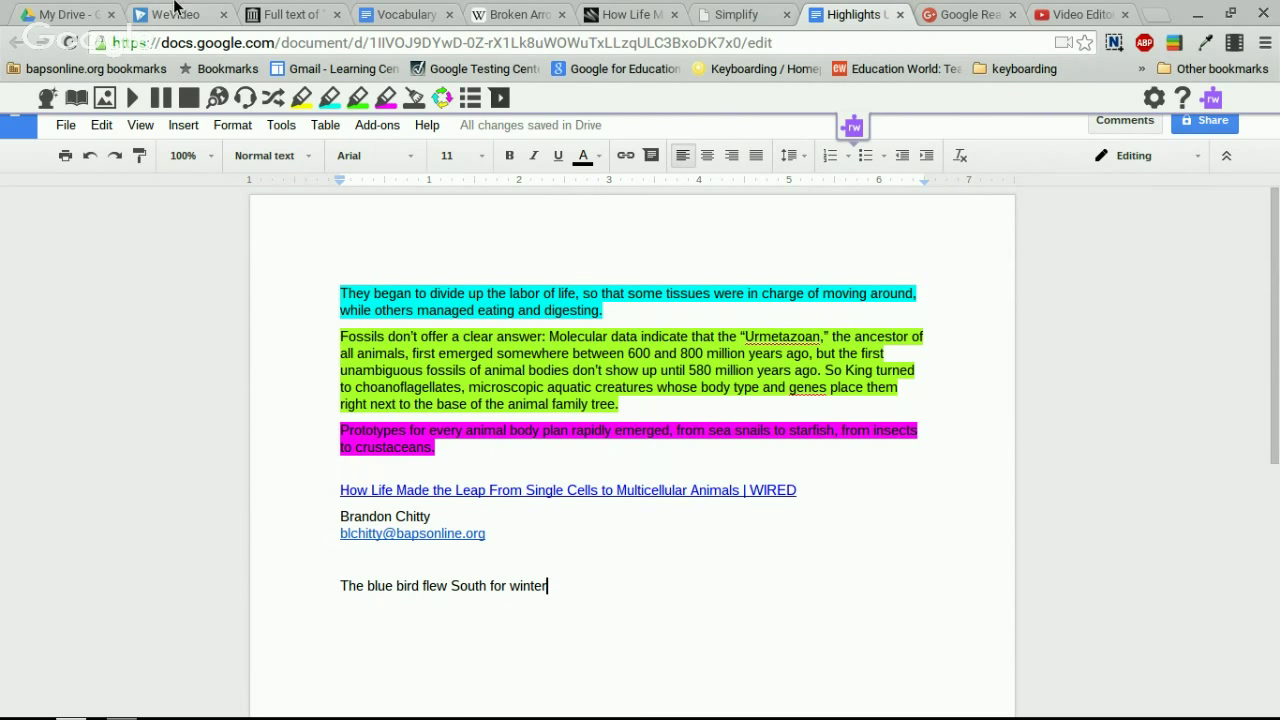
Step: Revisit the Vocabulary document, the Broken Arrow page, the WIRED article and the Simplify page, and return to the Highlights document
{"action": "left_click", "coordinate": [395, 14]}
{"action": "left_click", "coordinate": [560, 14]}
{"action": "left_click", "coordinate": [618, 14]}
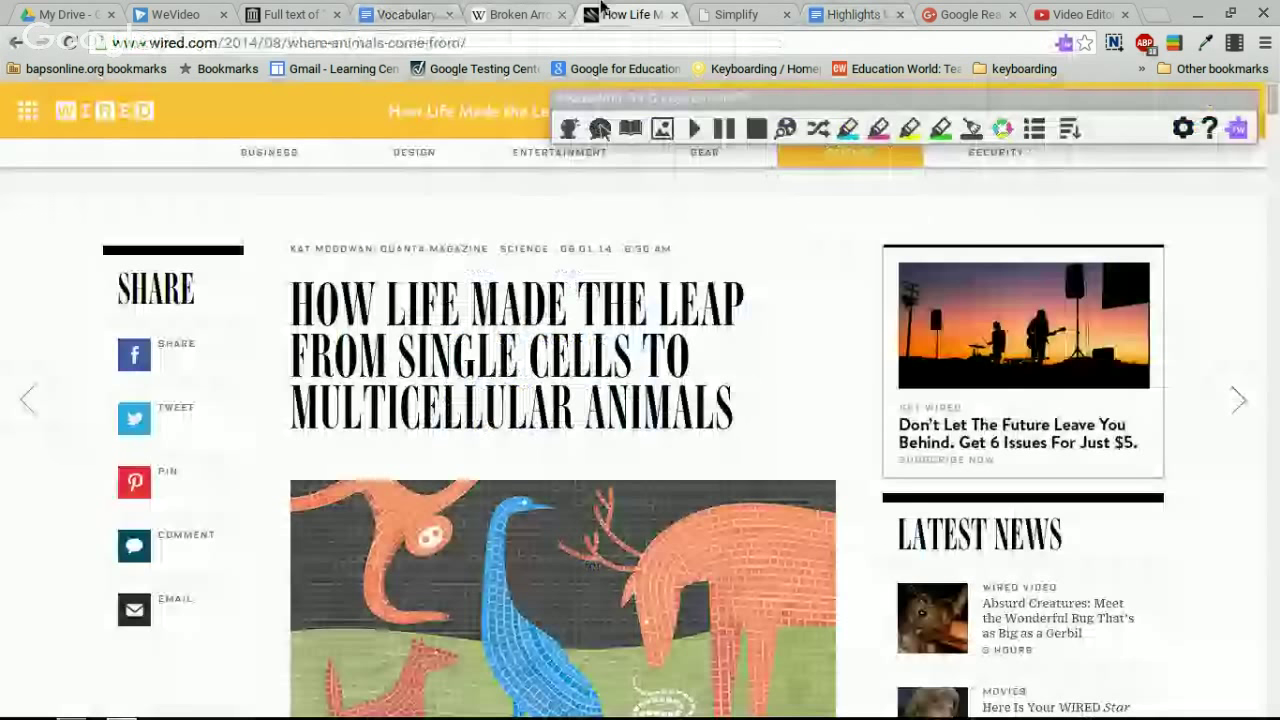
{"action": "left_click", "coordinate": [738, 12]}
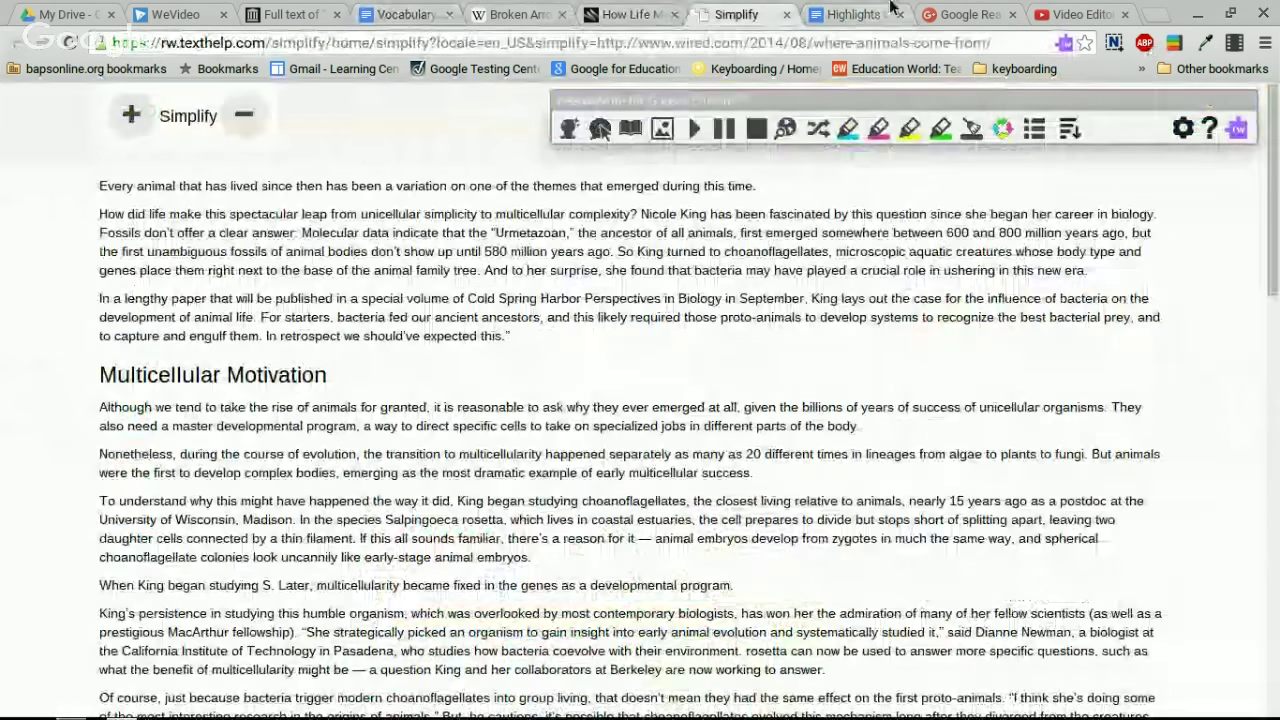
{"action": "left_click", "coordinate": [850, 14]}
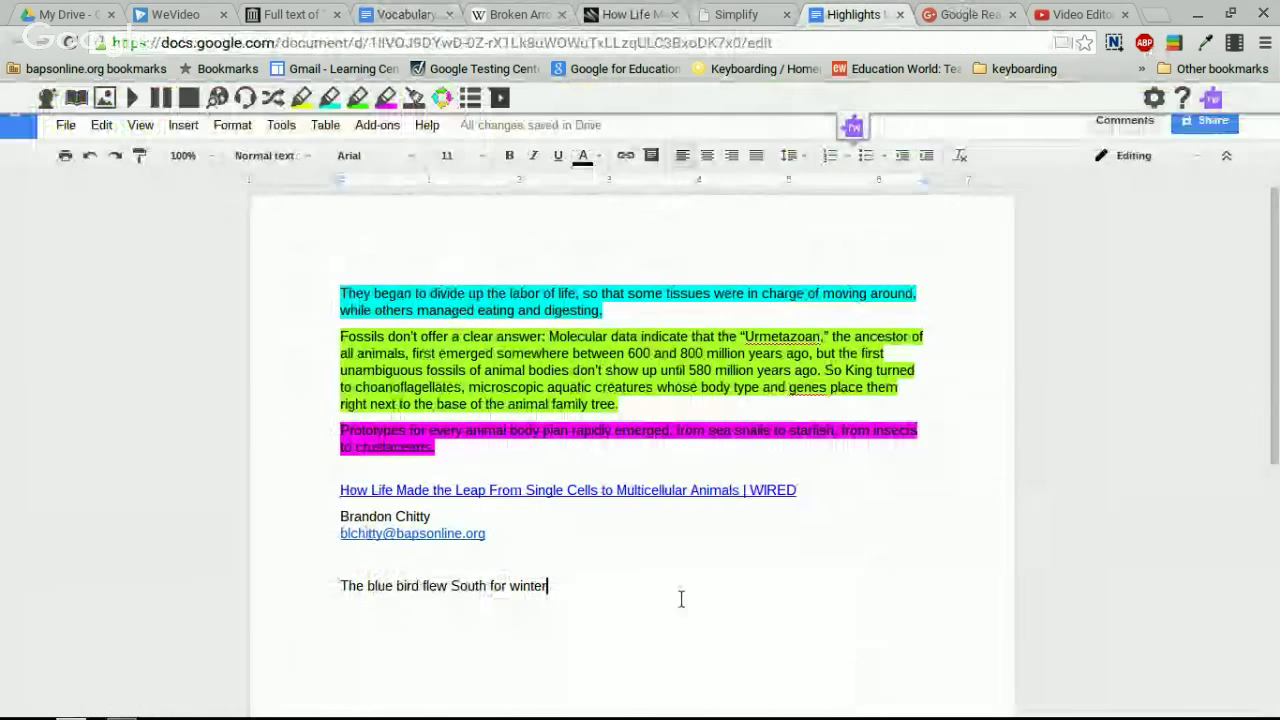